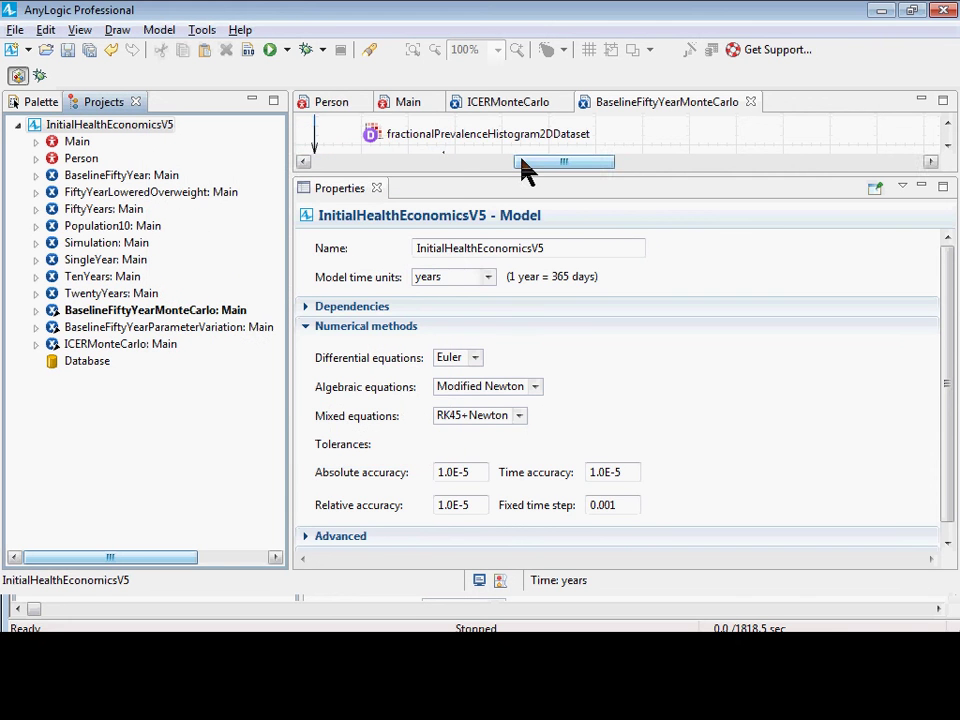
# - Enlarge the chart editor and select the BaselineFiftyYearParameterVariation experiment
pyautogui.moveTo(505, 172); pyautogui.dragTo(486, 249)
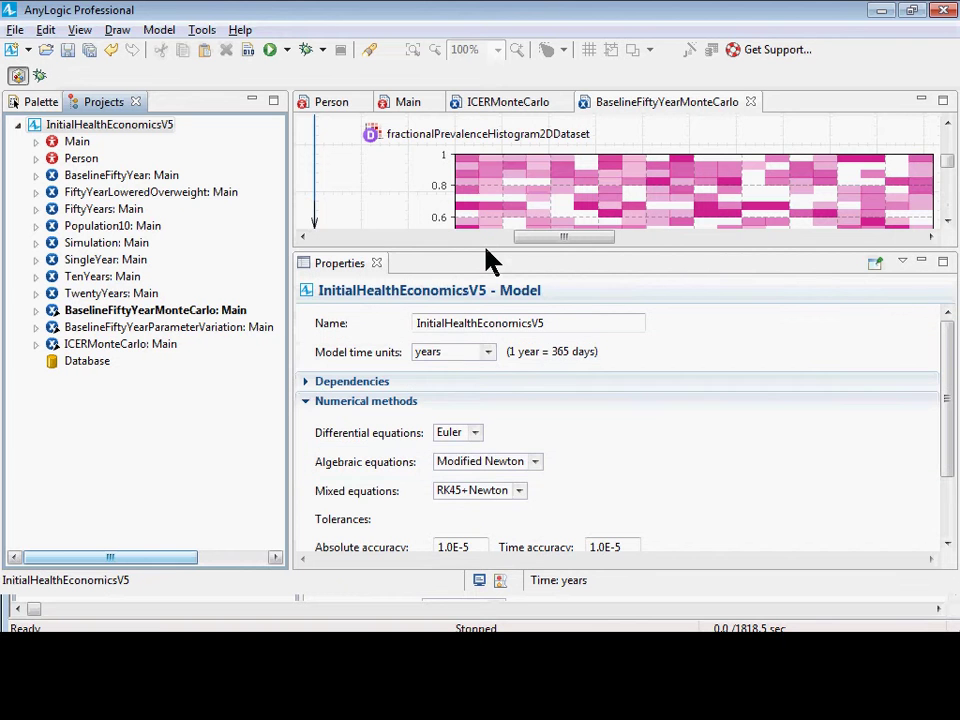
pyautogui.click(249, 338)
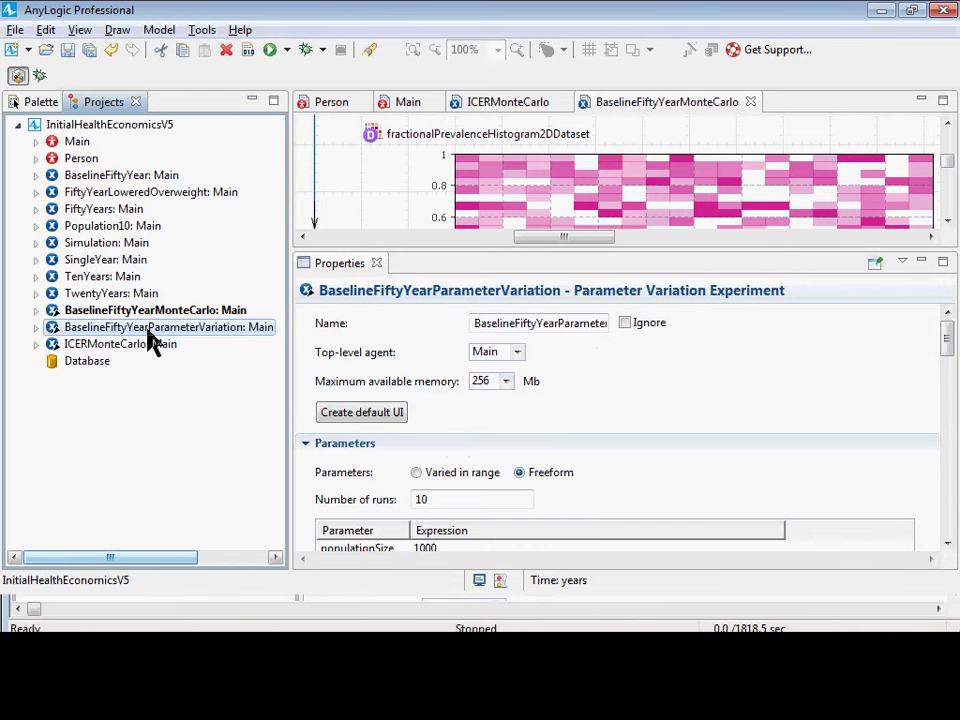
pyautogui.click(815, 405)
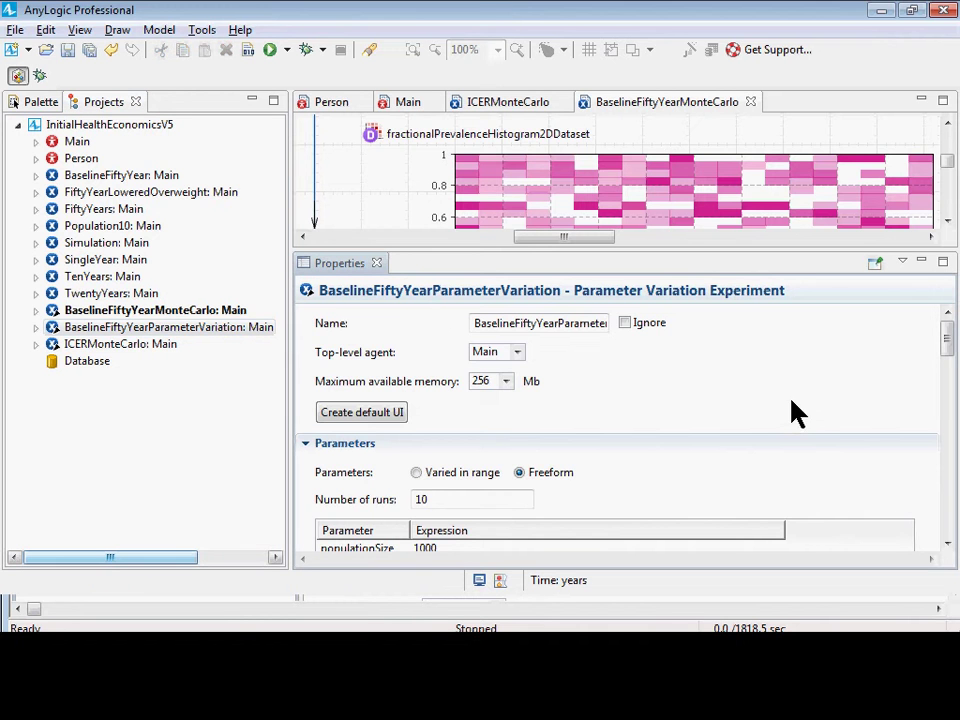
pyautogui.scroll(-3, 480, 428)
pyautogui.scroll(-3, 490, 400)
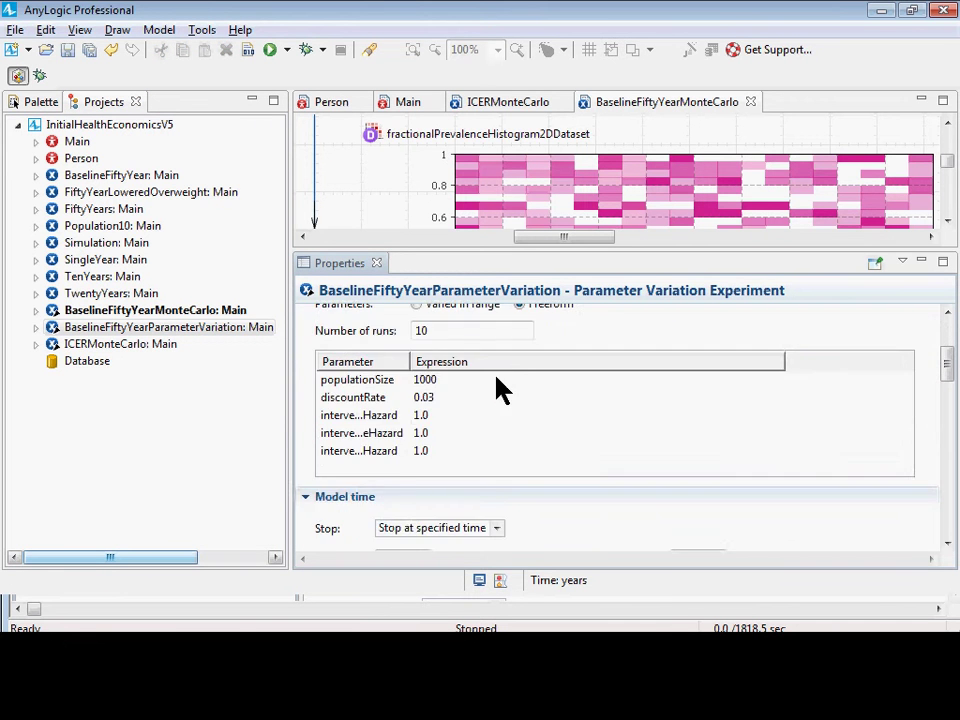
pyautogui.scroll(3, 514, 375)
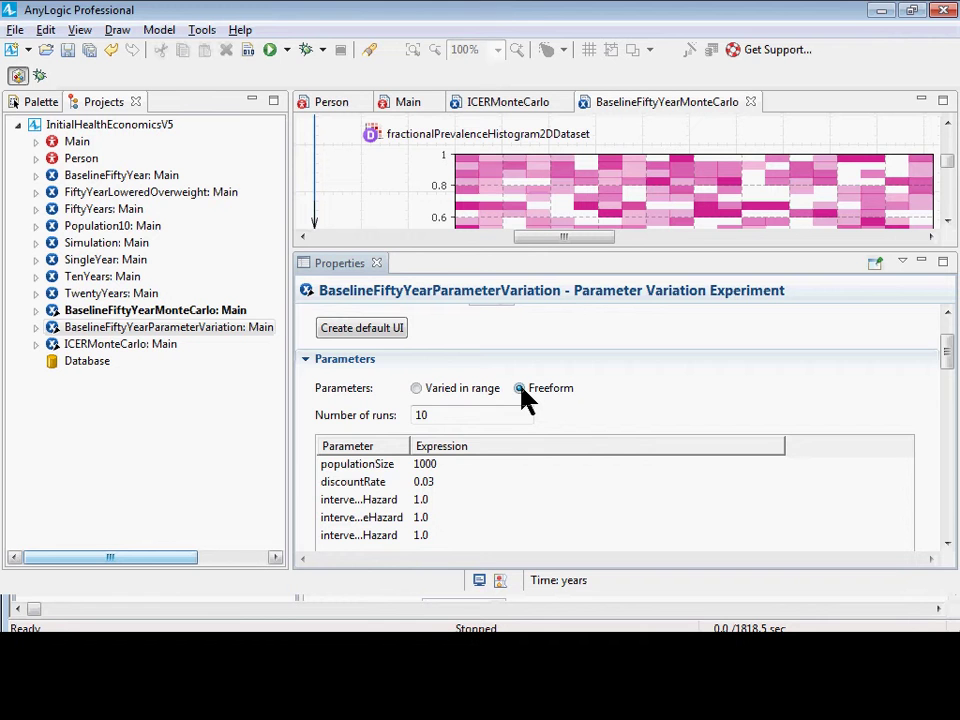
# - Make the parameters Varied in range and widen the Parameter column to show full names
pyautogui.click(416, 388)
pyautogui.scroll(-2, 480, 428)
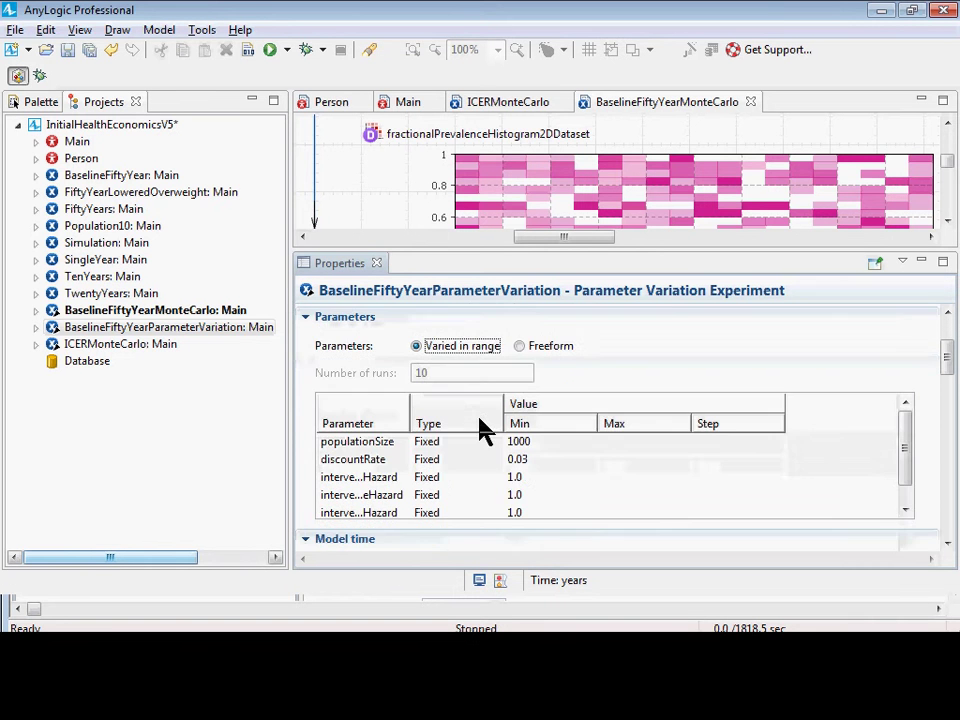
pyautogui.scroll(-1, 451, 447)
pyautogui.scroll(1, 458, 446)
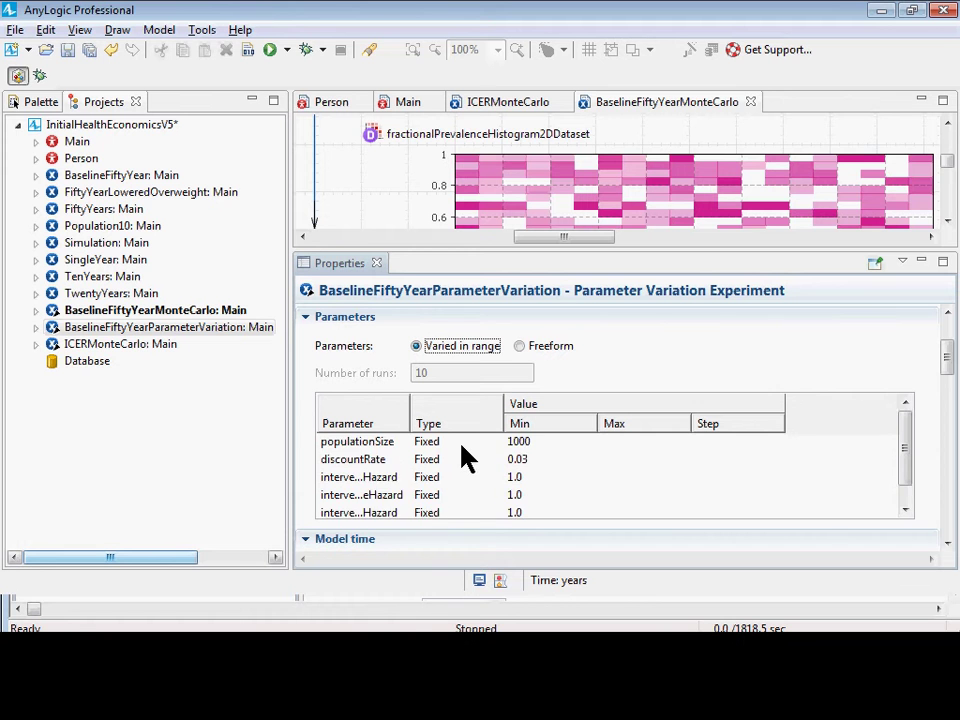
pyautogui.scroll(-1, 462, 452)
pyautogui.scroll(1, 460, 445)
pyautogui.moveTo(911, 456); pyautogui.dragTo(910, 472)
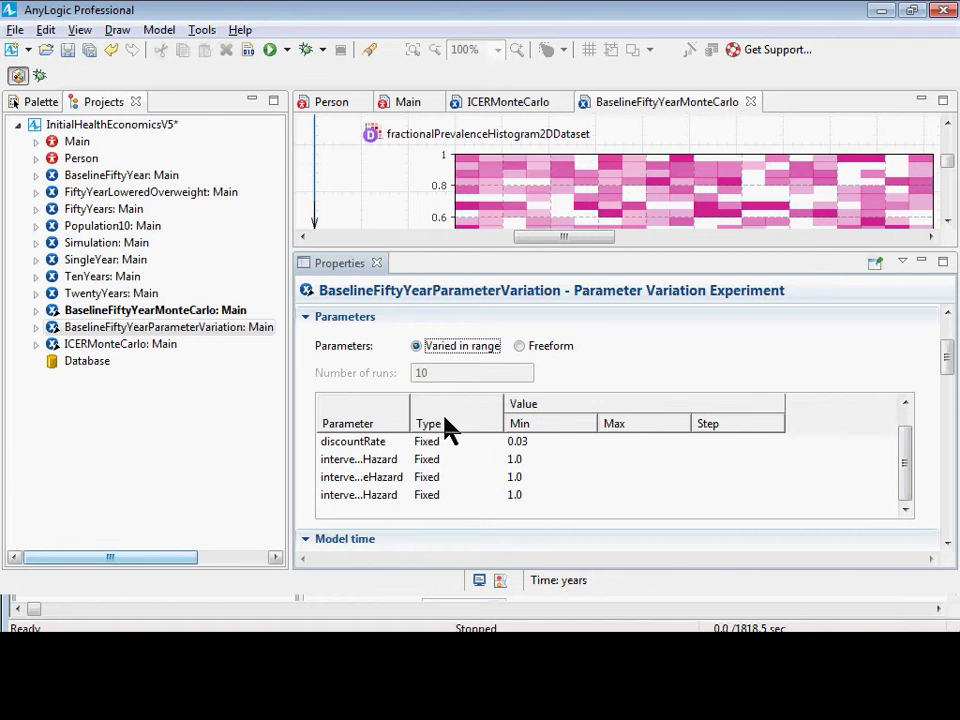
pyautogui.moveTo(410, 403); pyautogui.dragTo(621, 404)
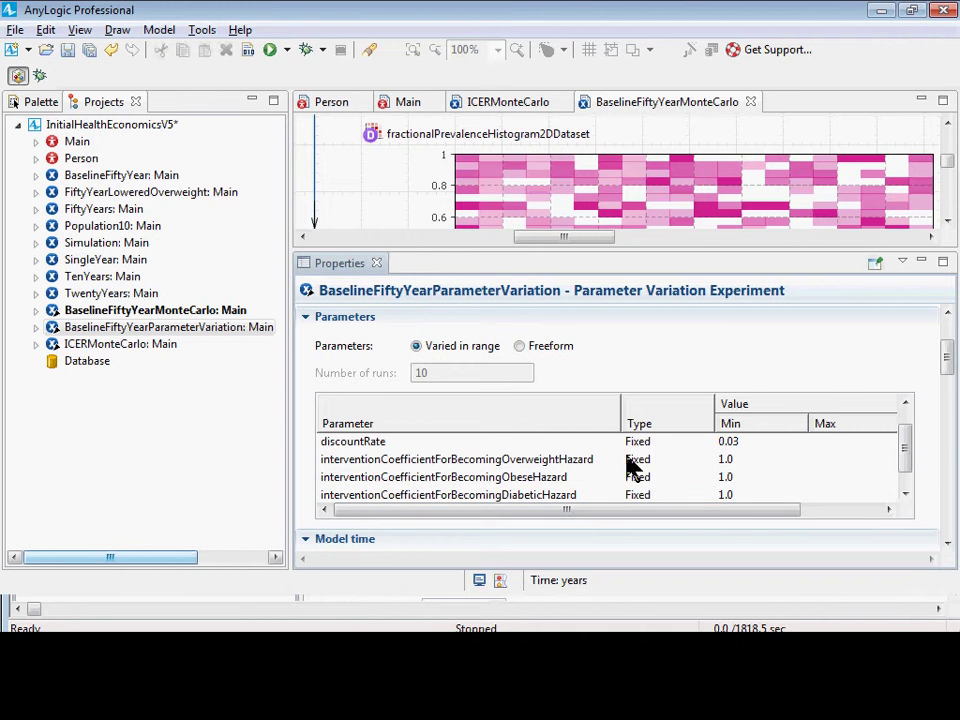
# - Change interventionCoefficientForBecomingOverweightHazard's type to Range
pyautogui.click(716, 462)
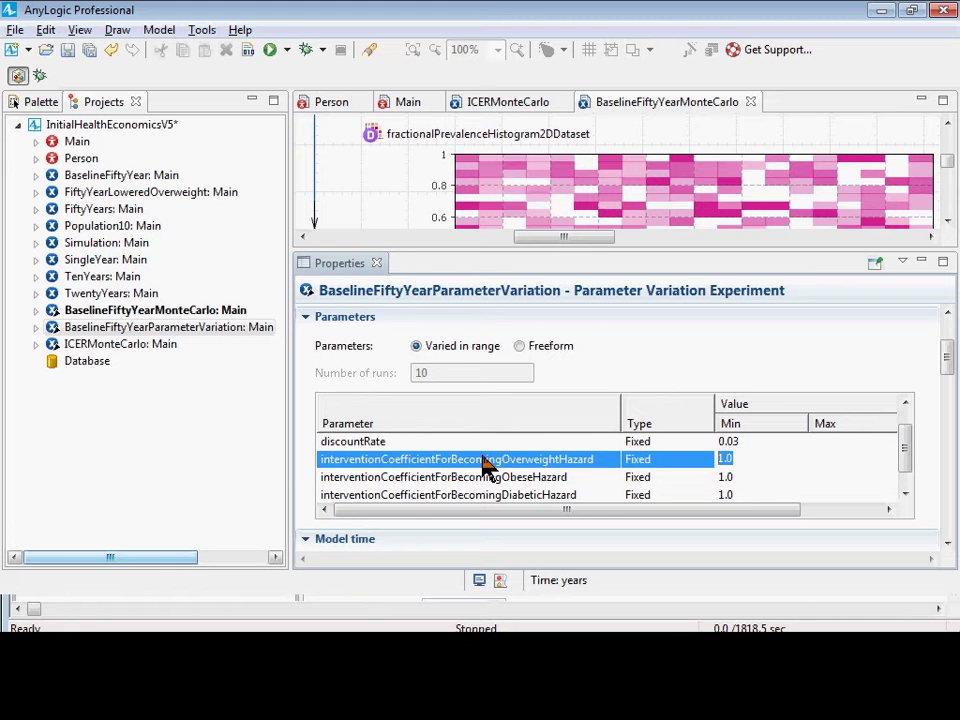
pyautogui.click(718, 467)
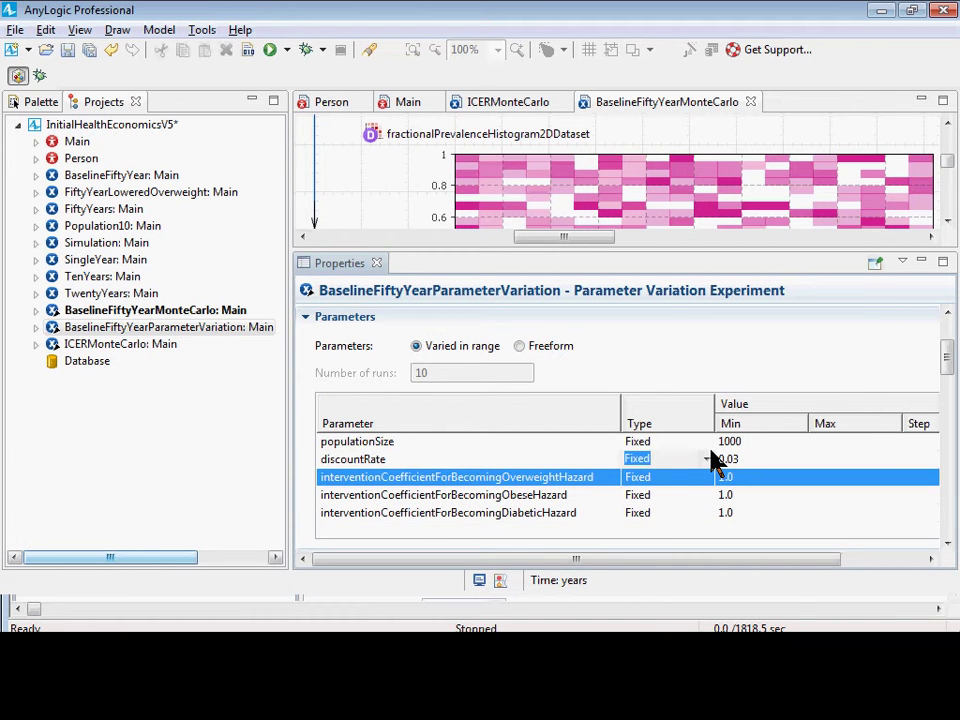
pyautogui.click(694, 477)
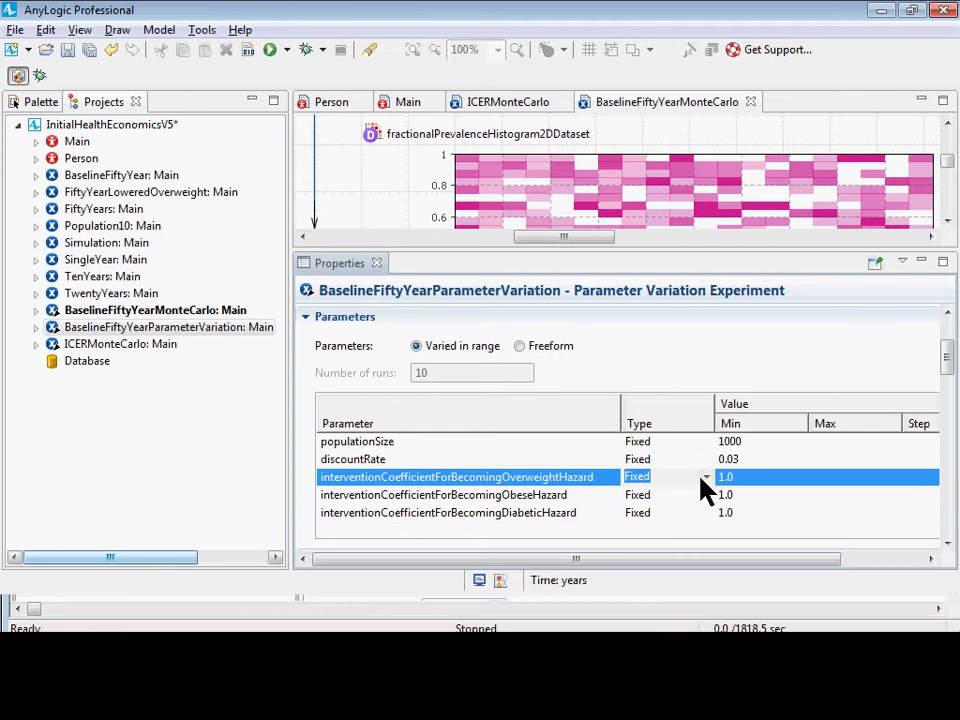
pyautogui.click(704, 477)
pyautogui.click(686, 508)
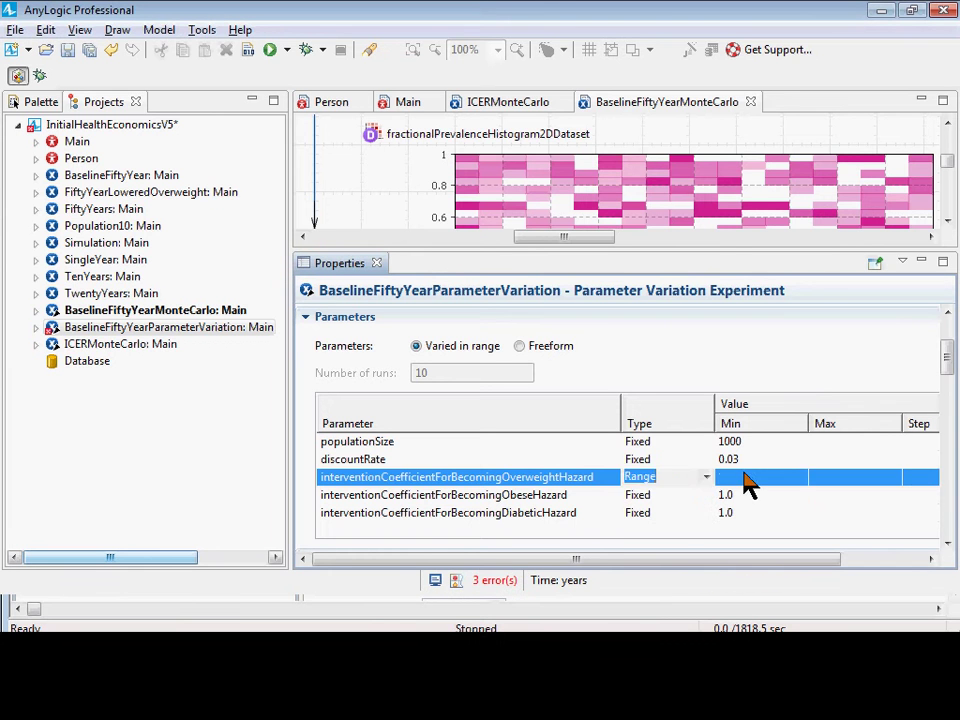
# - Give the overweight hazard range Min 0.8, Max 1 and Step 0.01
pyautogui.click(750, 480)
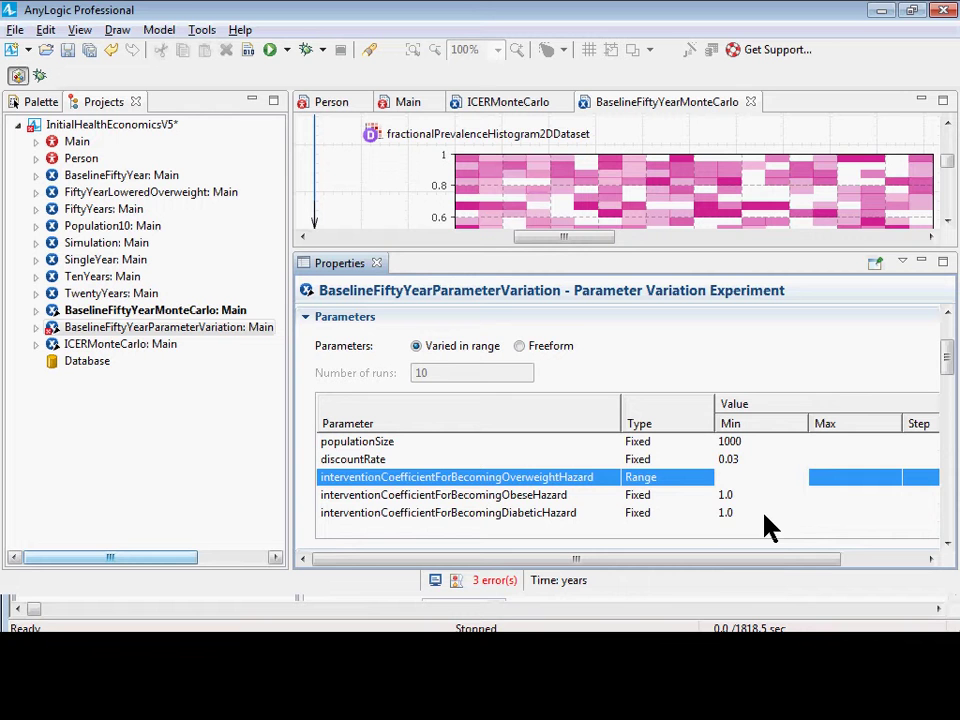
pyautogui.write('0.9')
pyautogui.press('BackSpace')
pyautogui.write('8')
pyautogui.click(826, 478)
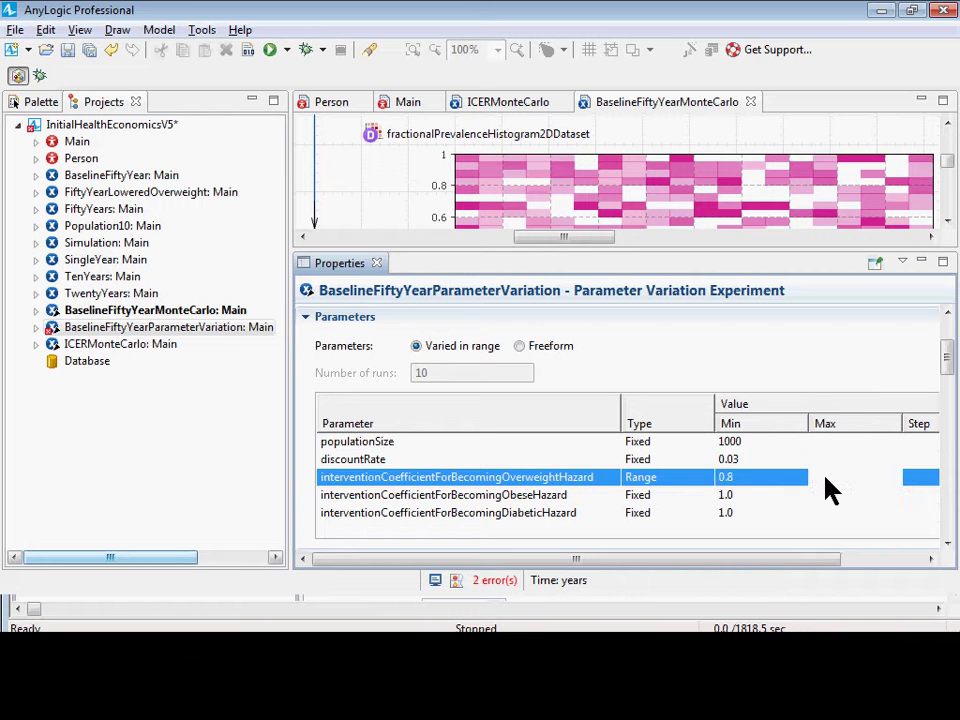
pyautogui.write('1')
pyautogui.click(910, 478)
pyautogui.write('0')
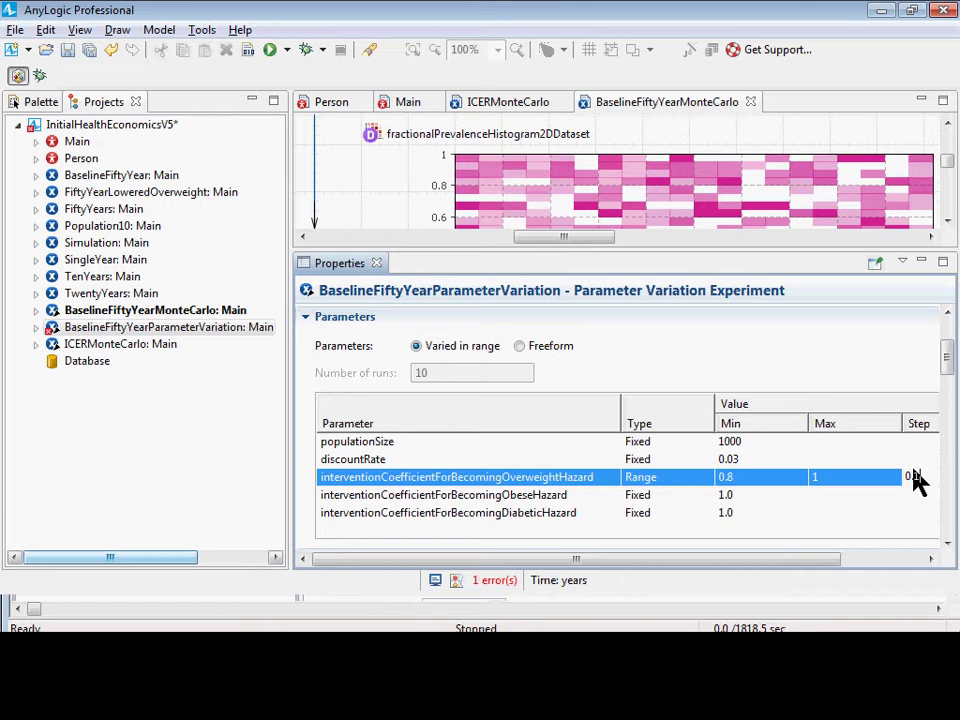
pyautogui.write('.01')
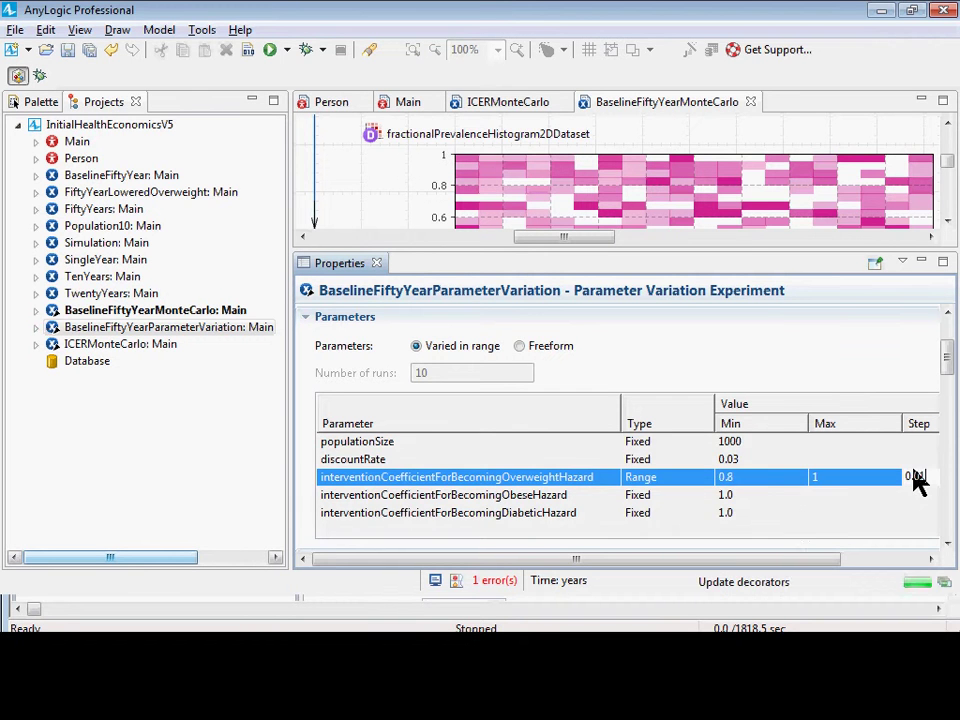
# - Commit the 0.01 step and run the parameter variation experiment from the Projects tree
pyautogui.click(808, 530)
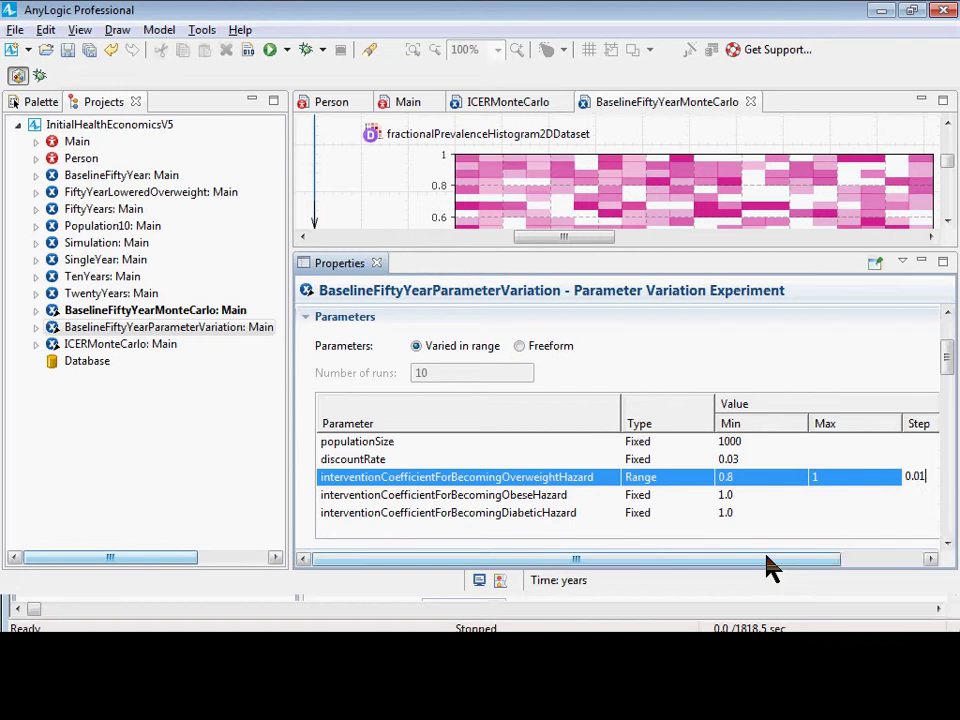
pyautogui.moveTo(767, 568); pyautogui.dragTo(607, 537)
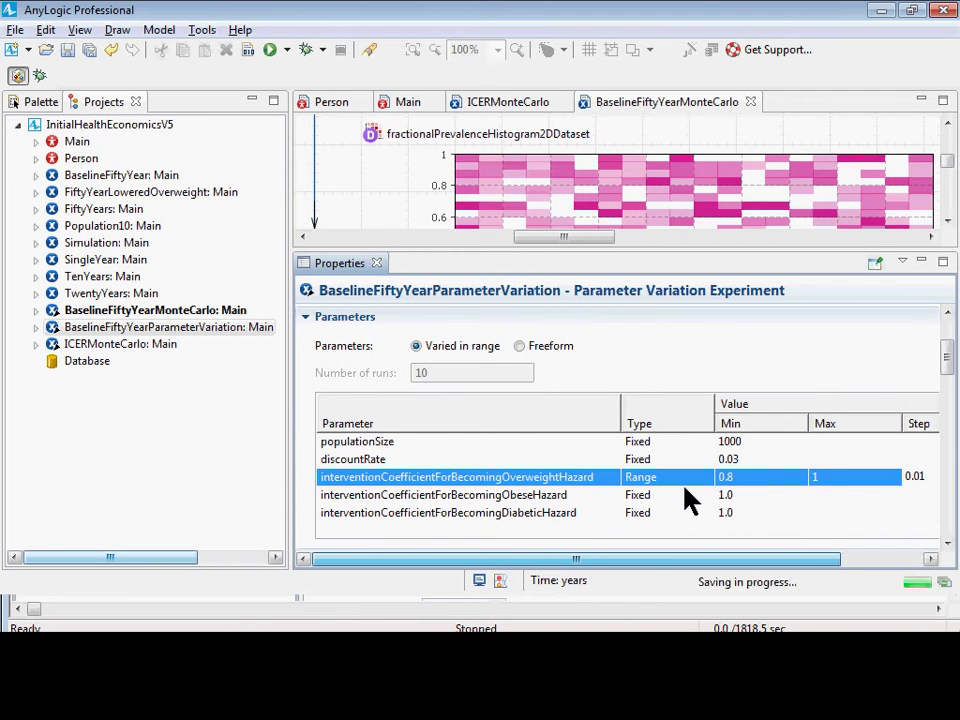
pyautogui.rightClick(176, 328)
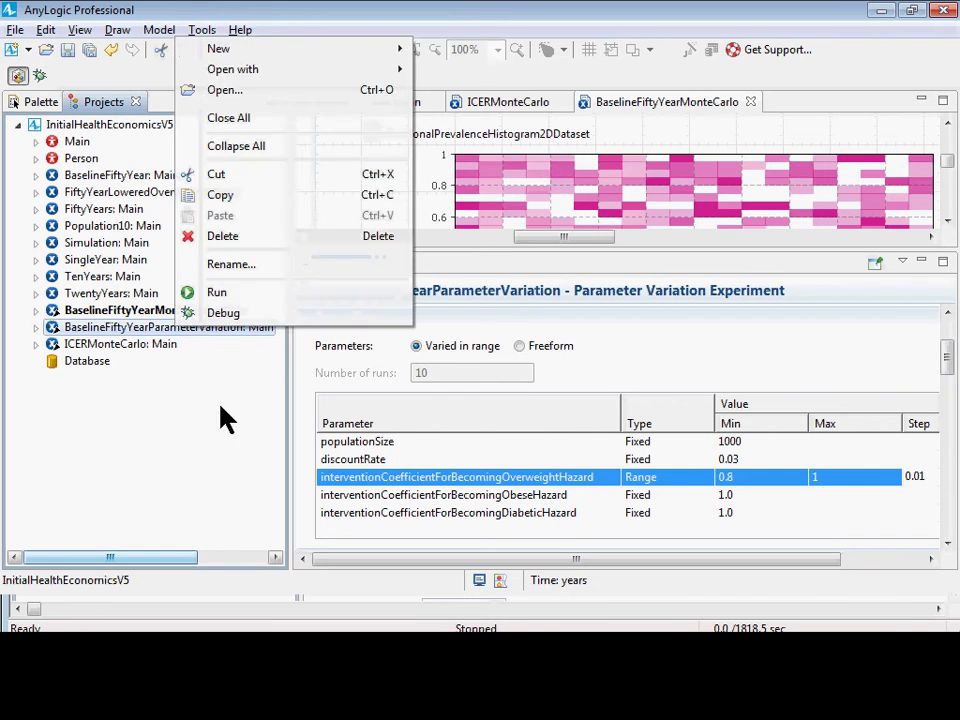
pyautogui.click(253, 291)
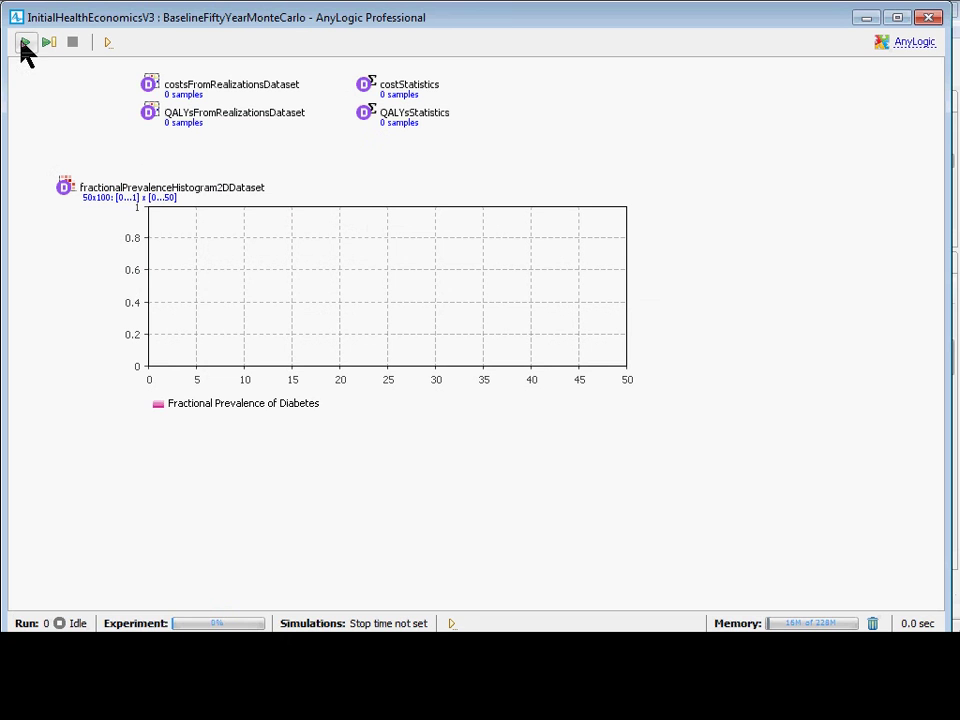
# - Start the BaselineFiftyYearMonteCarlo simulation runs
pyautogui.click(24, 42)
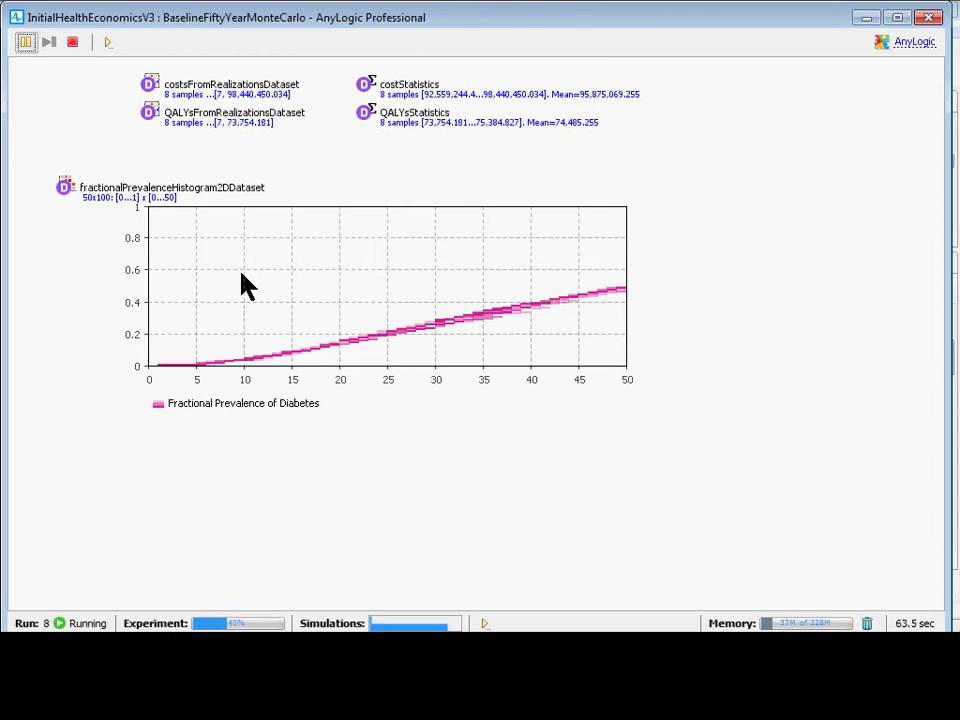
# - Zoom and pan the prevalence histogram while all 20 runs finish, then close the experiment window
pyautogui.hotkey('alt', 'Tab')
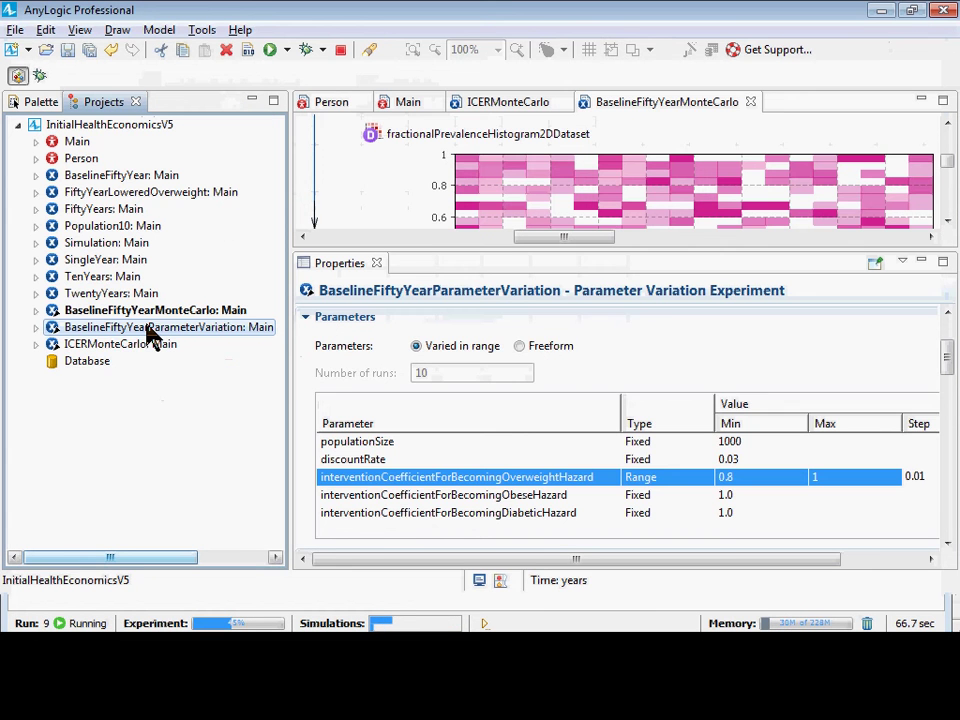
pyautogui.scroll(4, 686, 349)
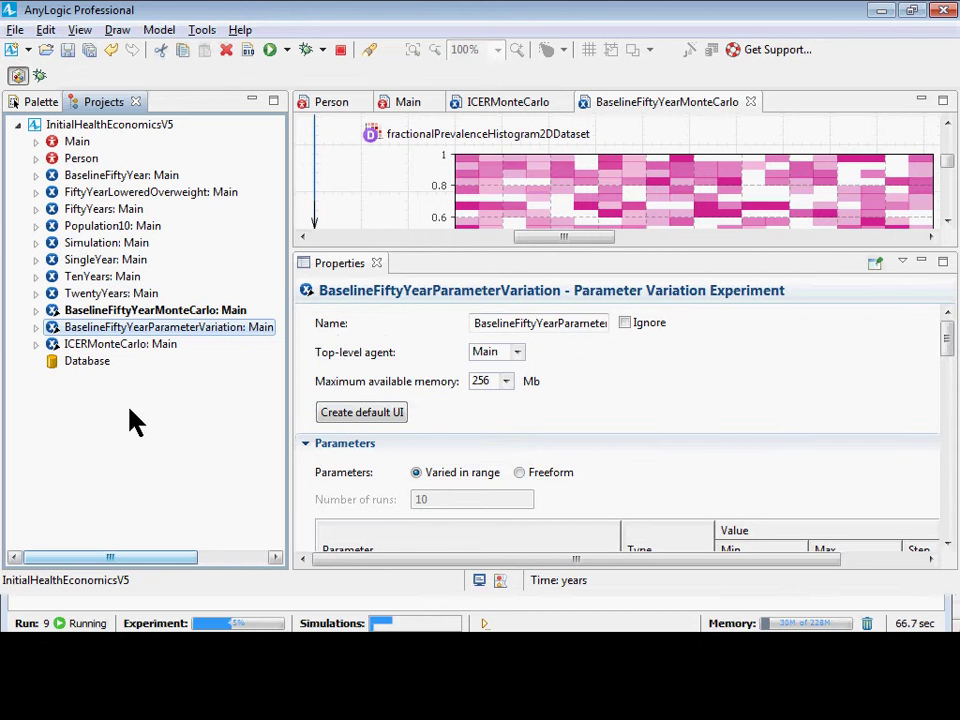
pyautogui.hotkey('alt', 'Tab')
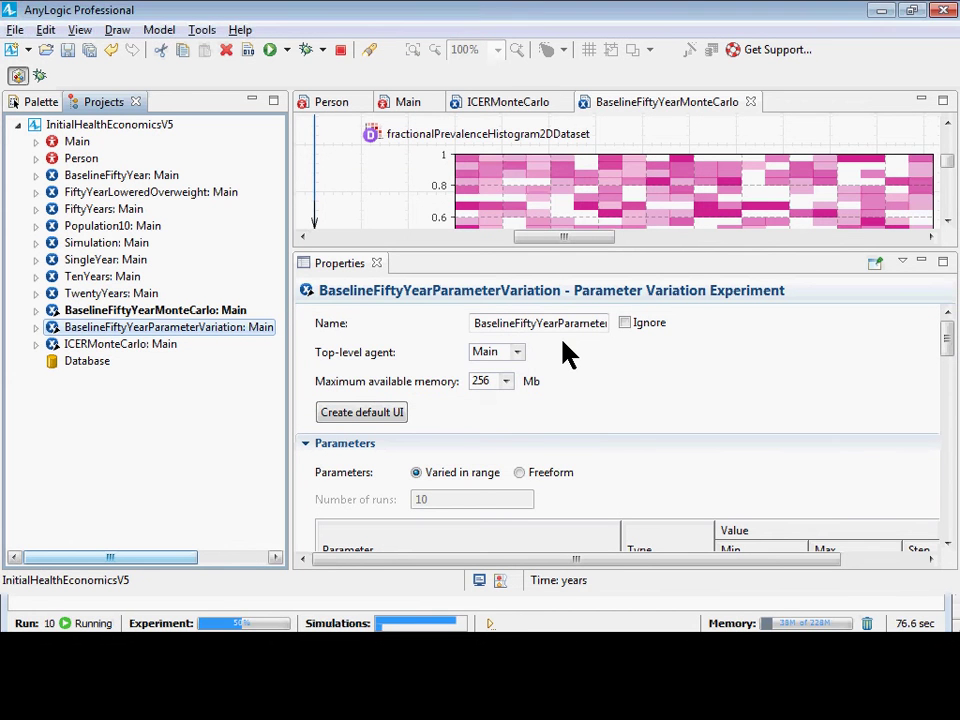
pyautogui.hotkey('alt', 'Tab')
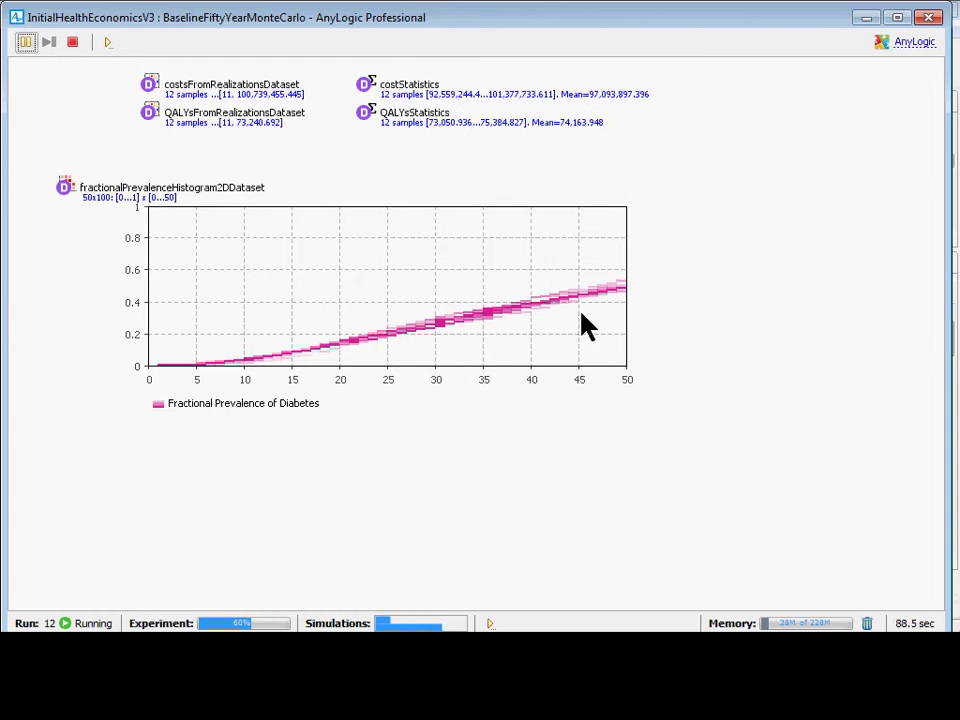
pyautogui.scroll(3, 600, 330)
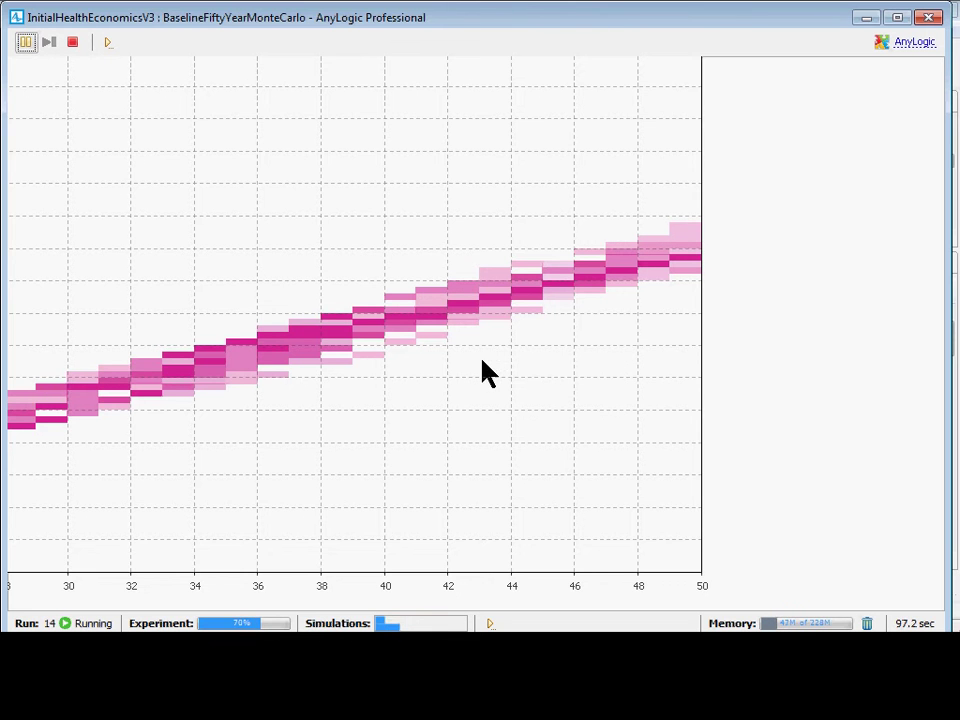
pyautogui.scroll(-2, 480, 380)
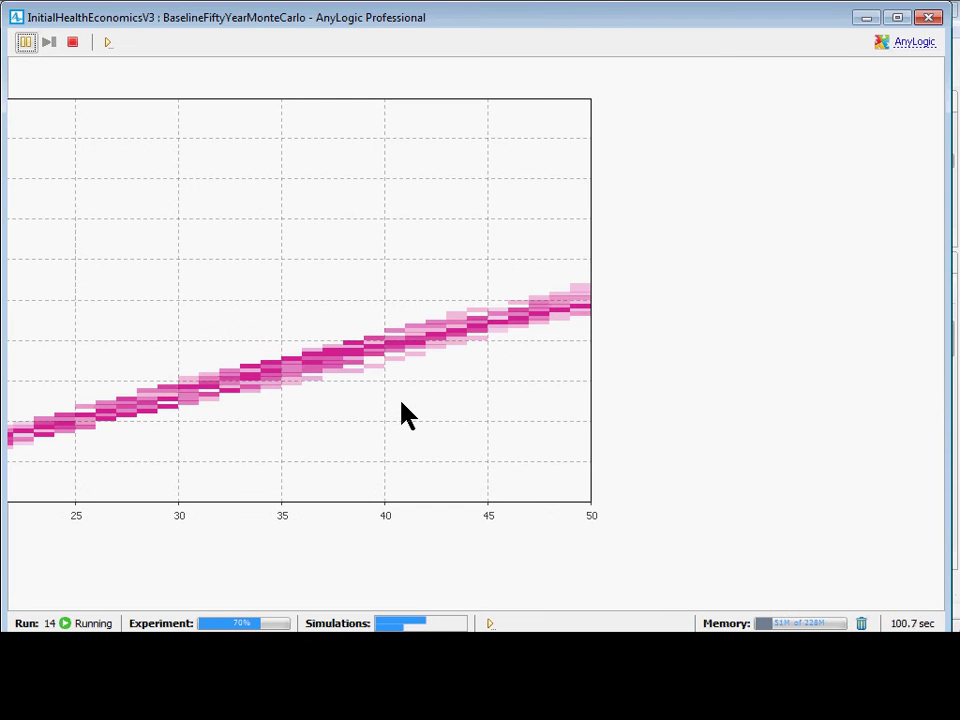
pyautogui.moveTo(385, 418); pyautogui.dragTo(618, 386)
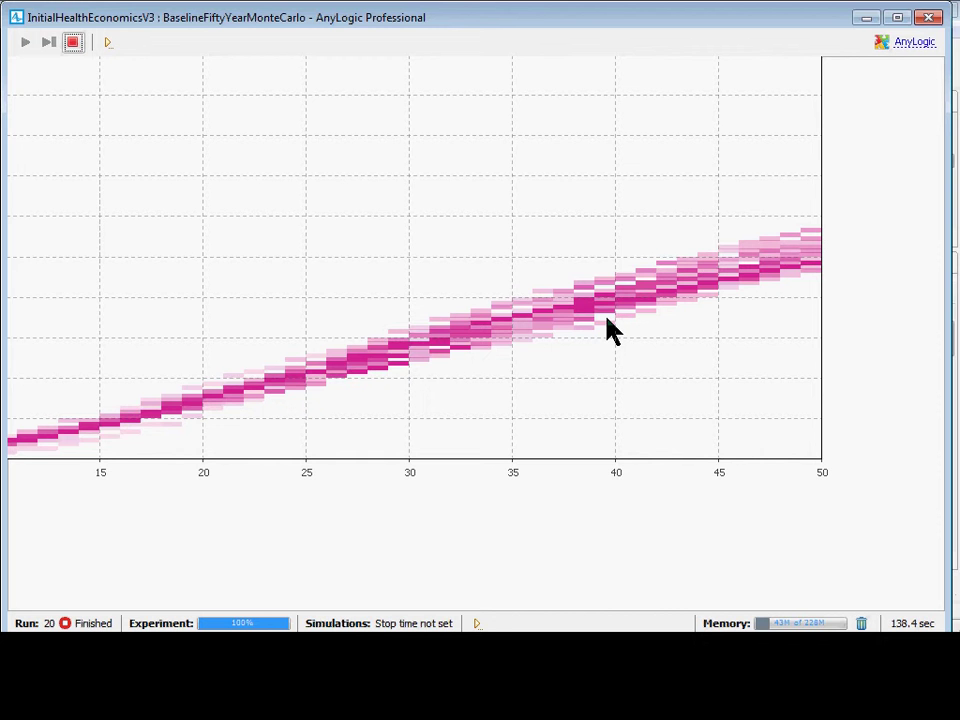
pyautogui.click(929, 17)
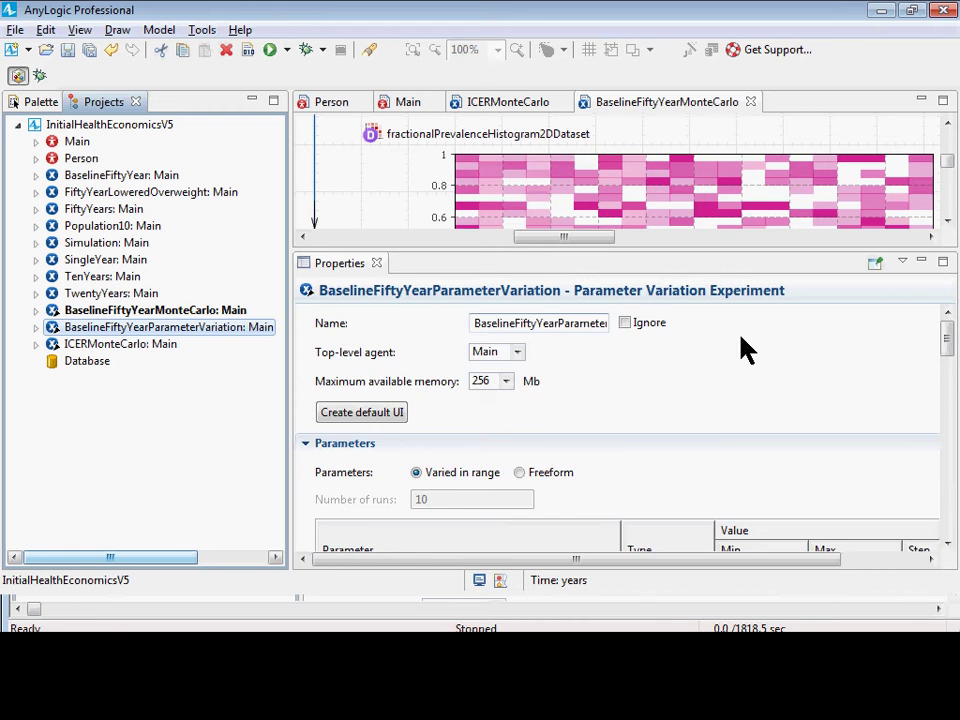
# - Turn on Use replications and select the fixed Replications per iteration value of 10
pyautogui.scroll(-2, 743, 370)
pyautogui.scroll(-1, 743, 370)
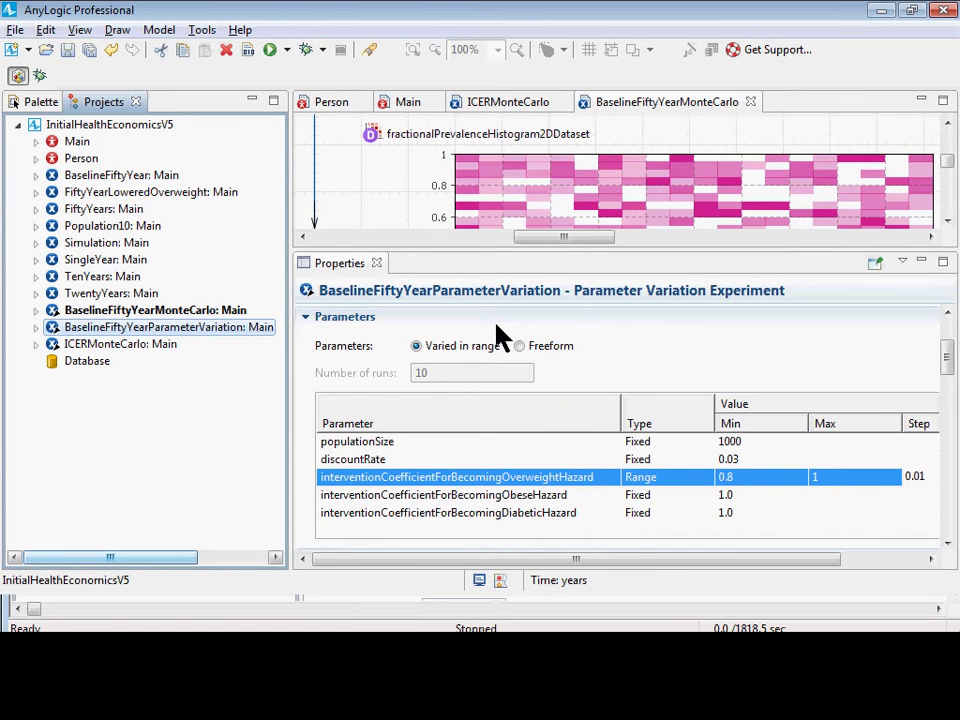
pyautogui.scroll(-5, 510, 322)
pyautogui.scroll(-2, 508, 324)
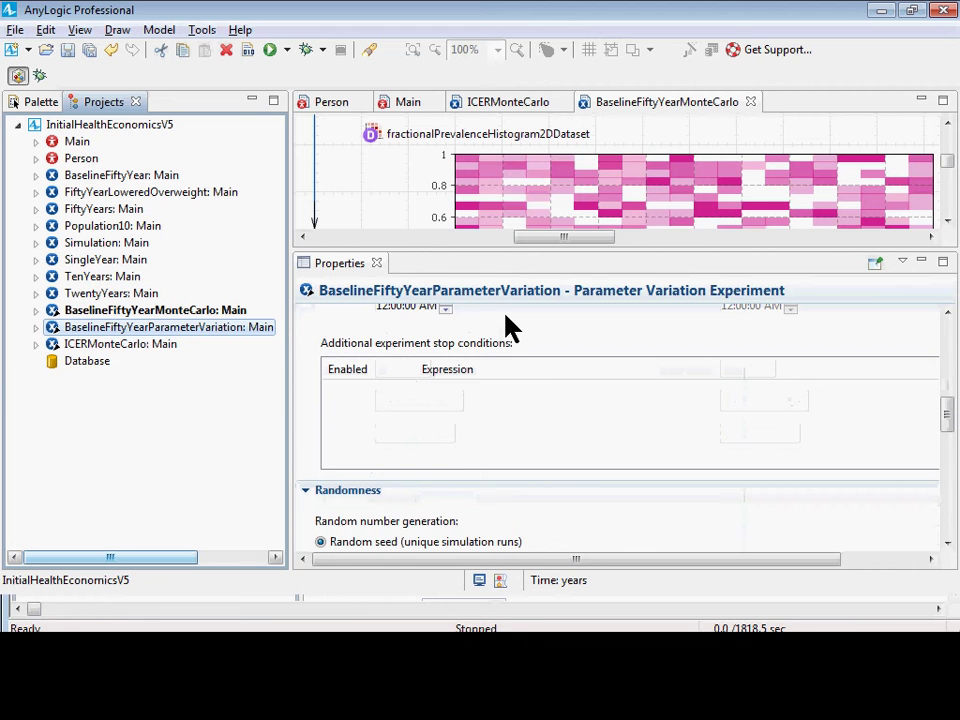
pyautogui.scroll(-1, 510, 328)
pyautogui.hotkey('alt', 'Tab')
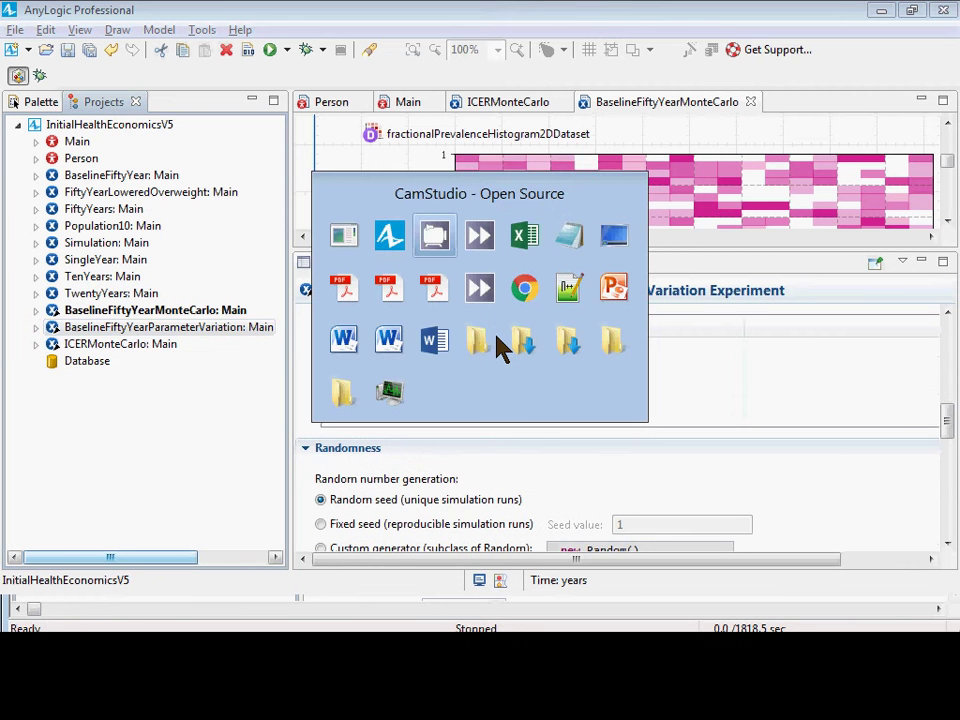
pyautogui.hotkey('alt', 'Tab')
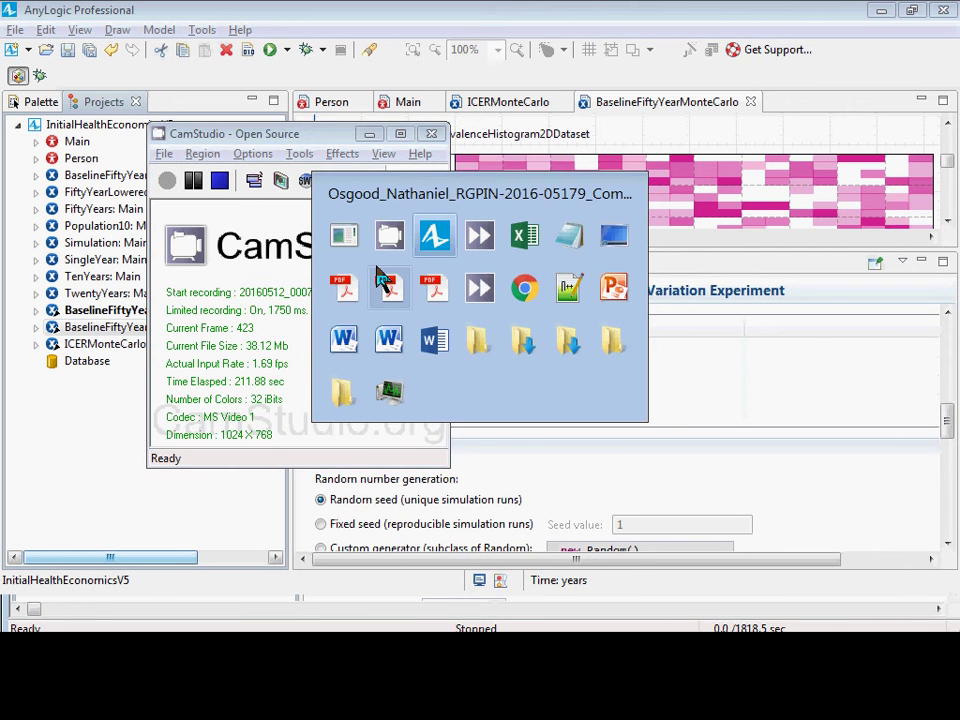
pyautogui.scroll(-5, 505, 415)
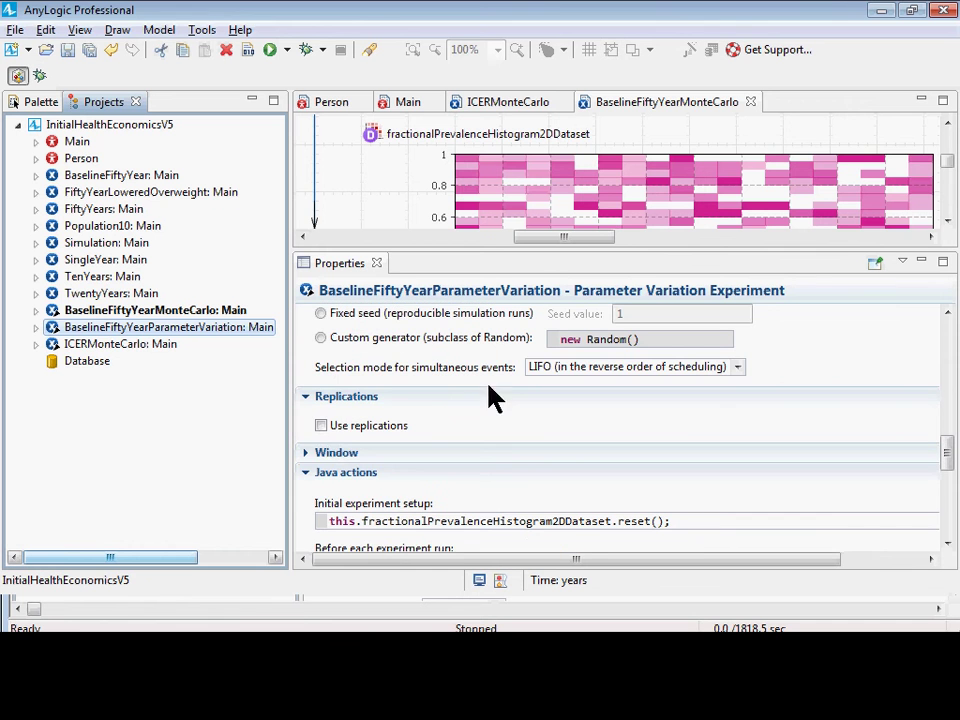
pyautogui.click(320, 426)
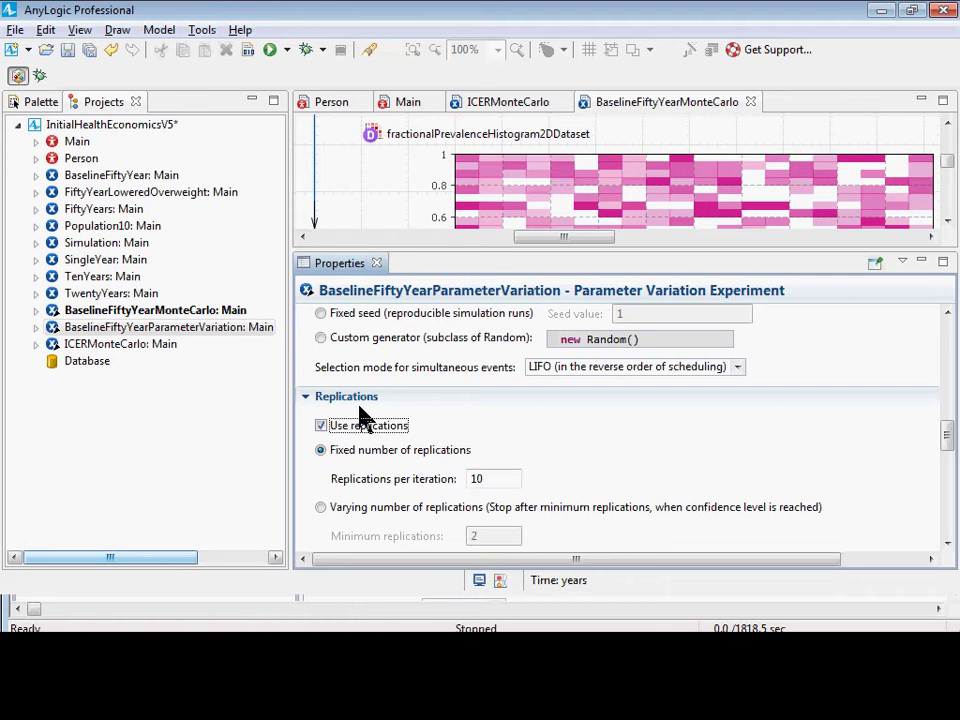
pyautogui.doubleClick(474, 479)
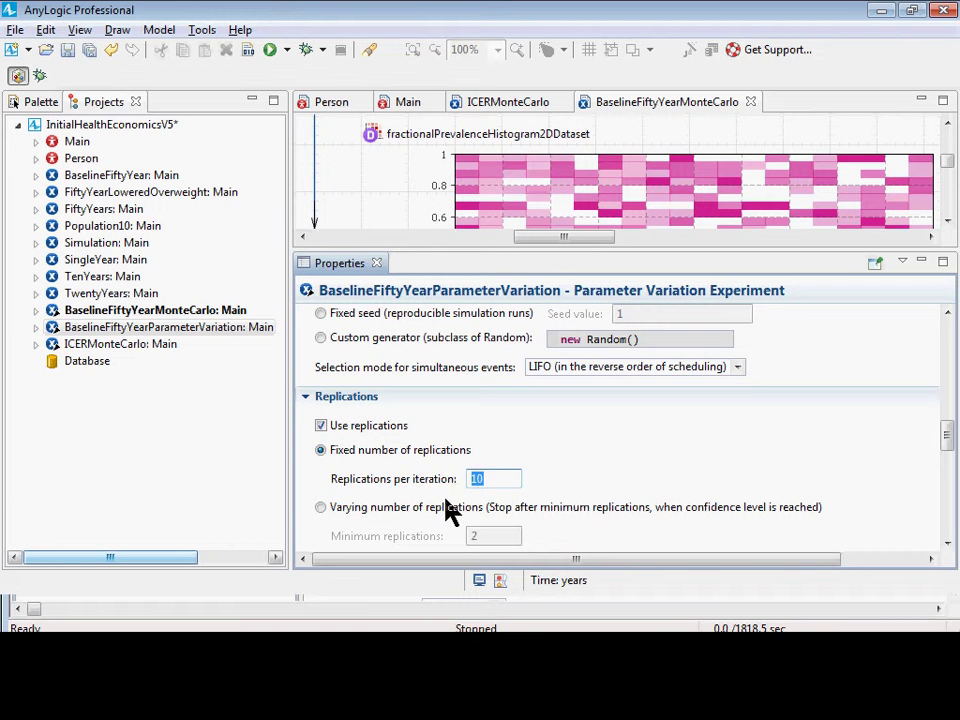
# - Set Replications per iteration to 5 and save the project
pyautogui.write('5')
pyautogui.hotkey('ctrl', 's')
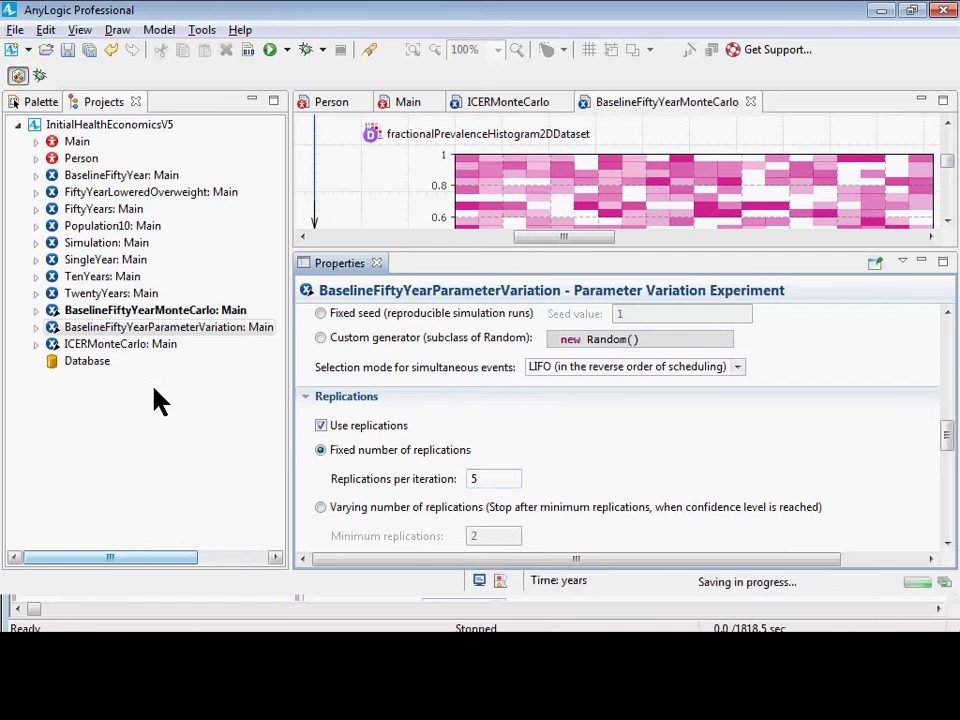
pyautogui.scroll(1, 315, 425)
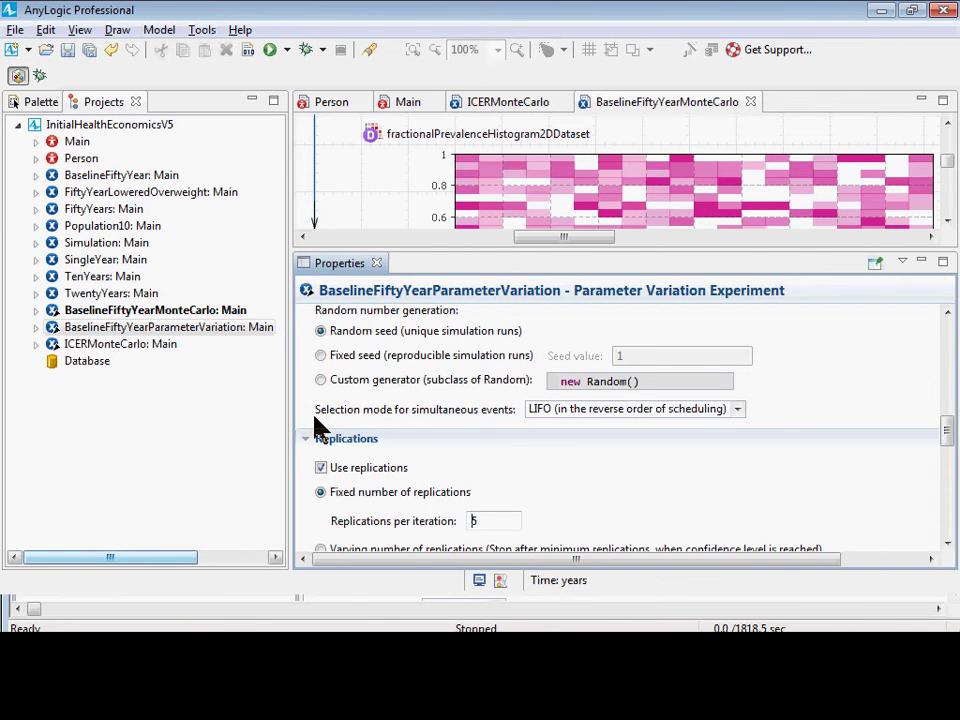
pyautogui.scroll(1, 318, 428)
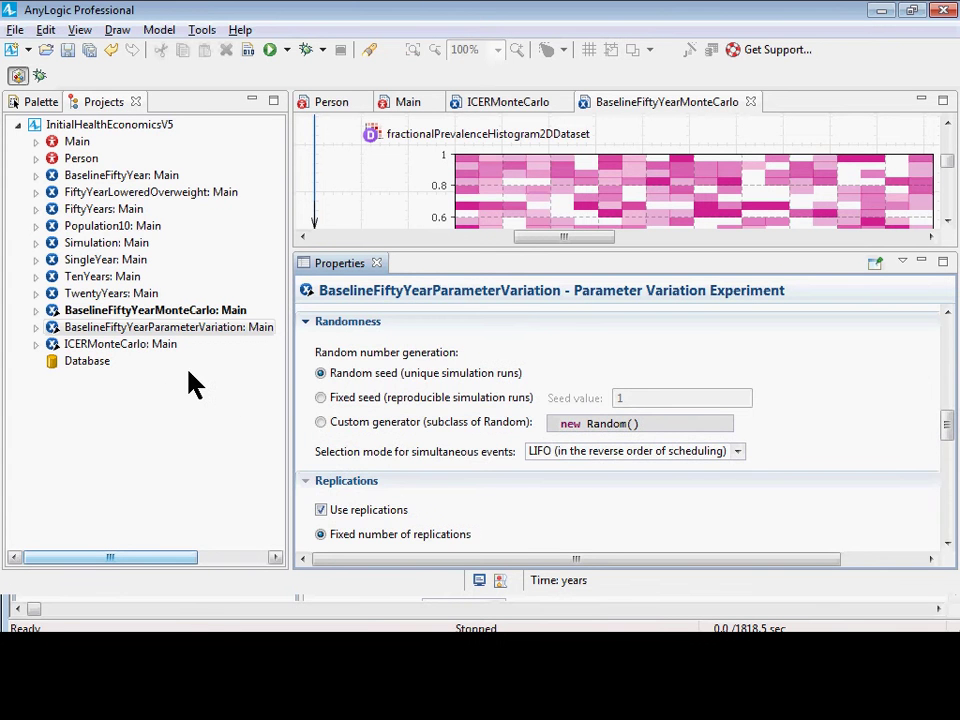
# - Run the parameter variation experiment again and start its simulation runs
pyautogui.rightClick(208, 330)
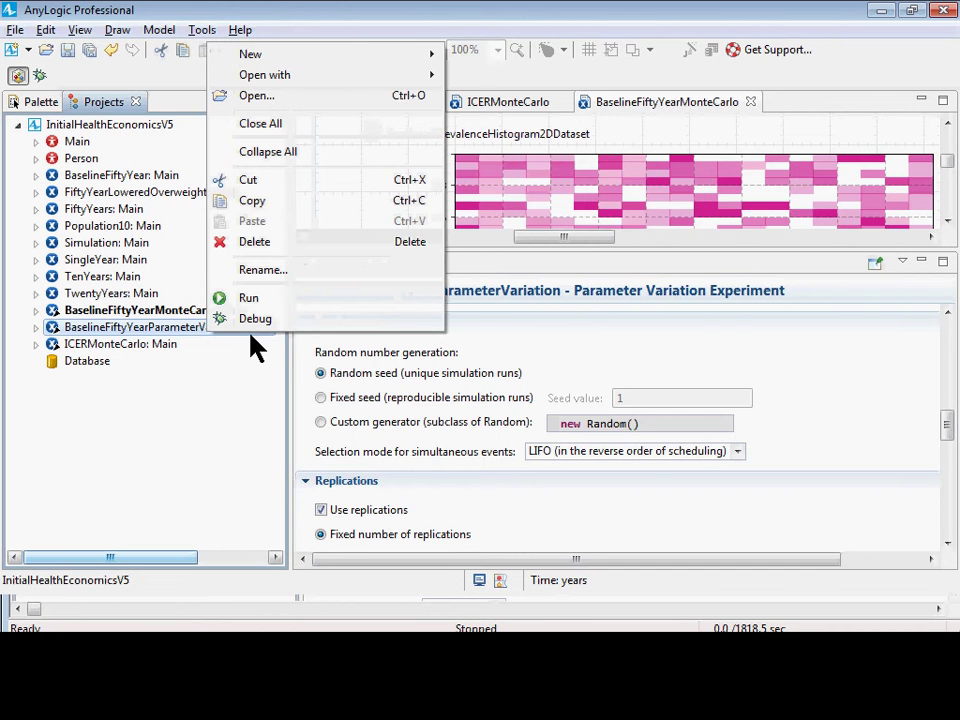
pyautogui.click(260, 298)
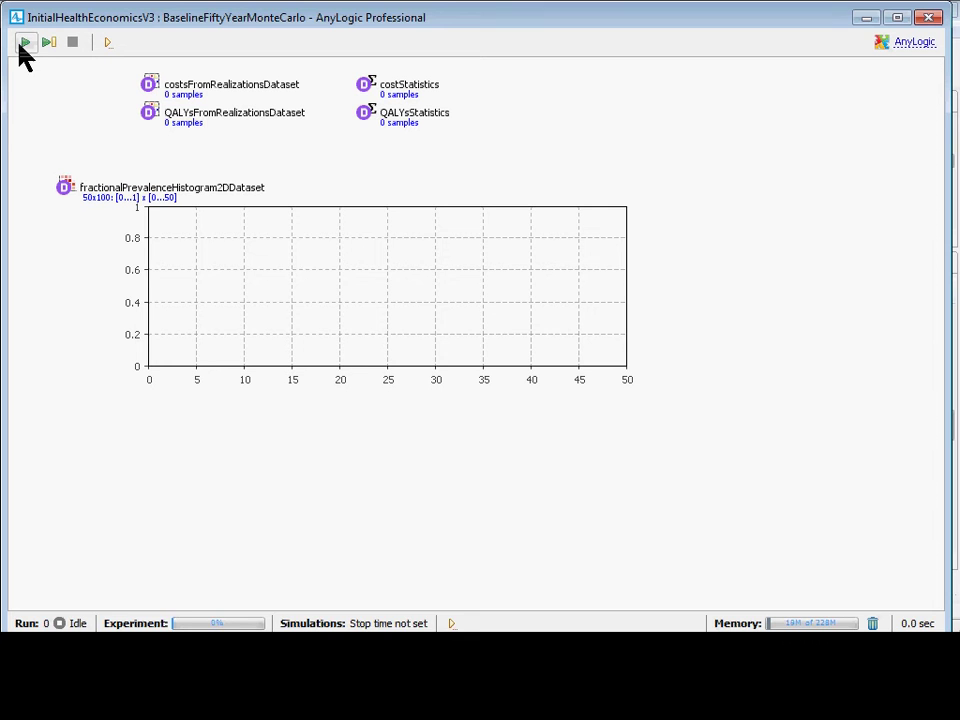
pyautogui.click(24, 44)
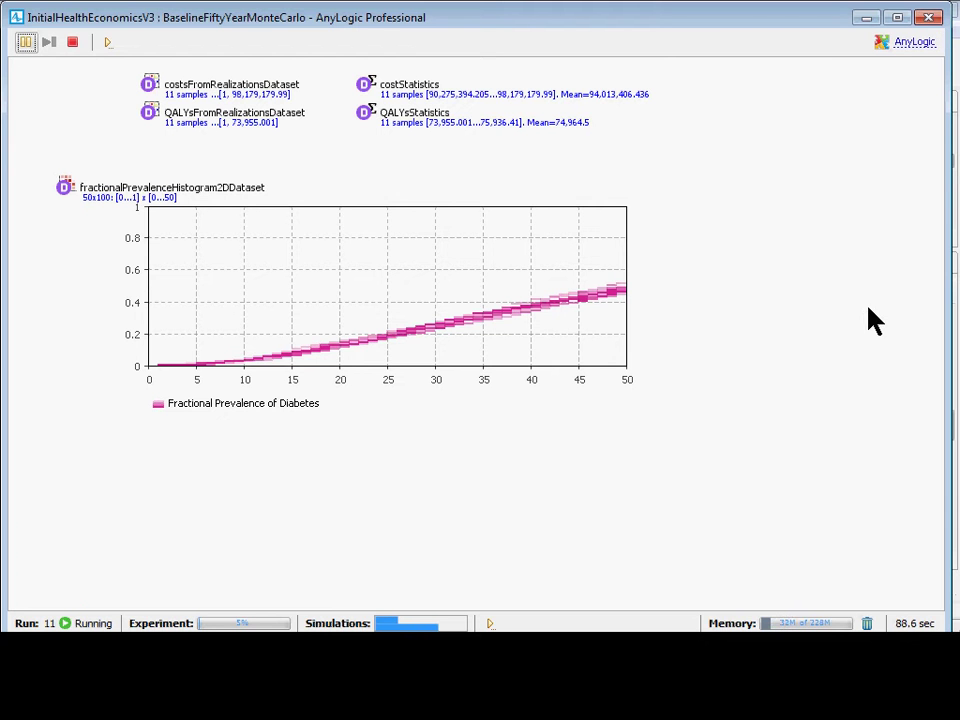
# - Stop the experiment run and paste a copy of the parameter variation experiment into the project
pyautogui.click(927, 19)
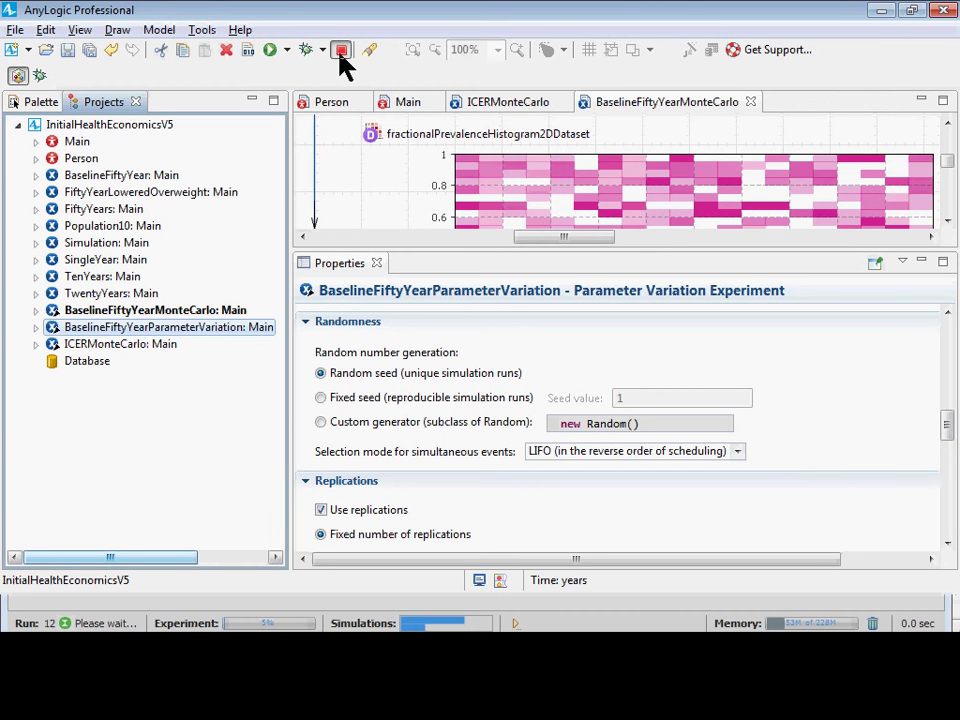
pyautogui.click(341, 52)
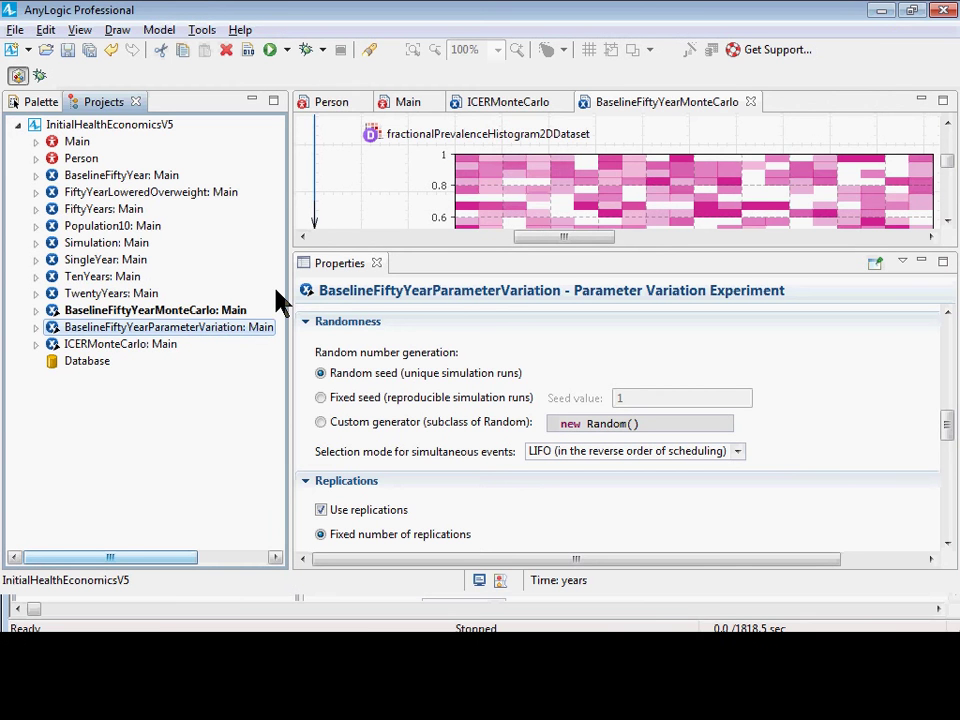
pyautogui.rightClick(197, 340)
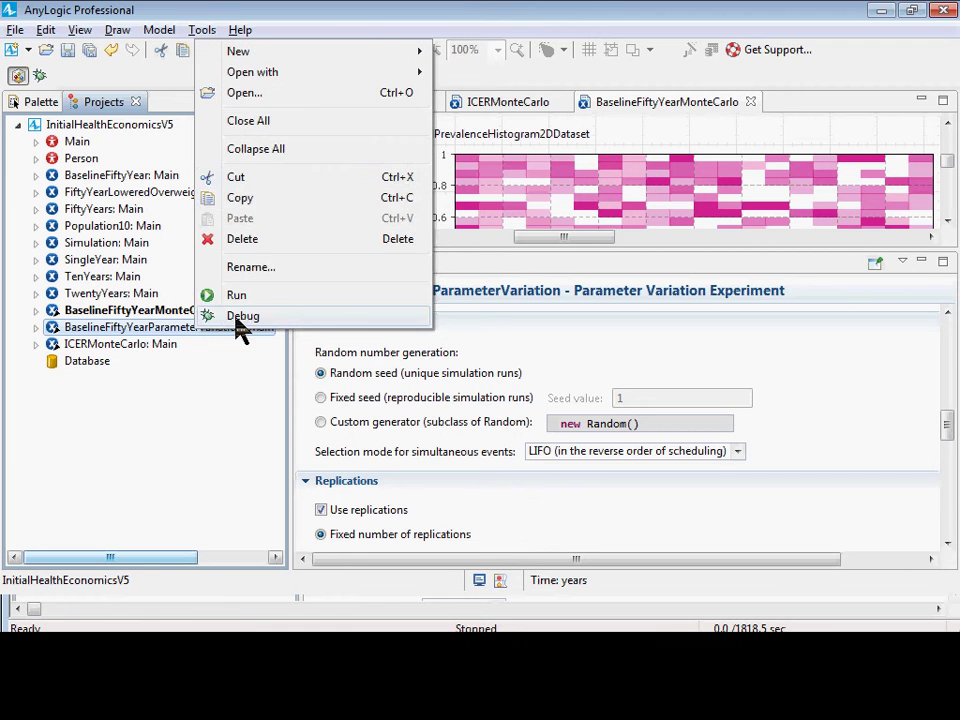
pyautogui.click(244, 197)
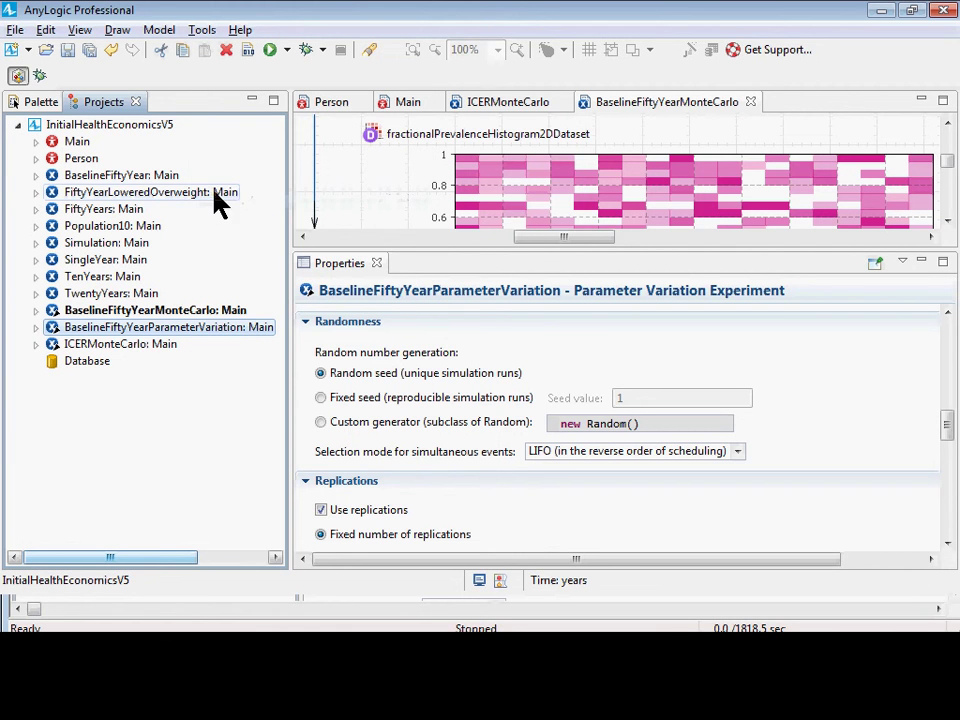
pyautogui.rightClick(114, 127)
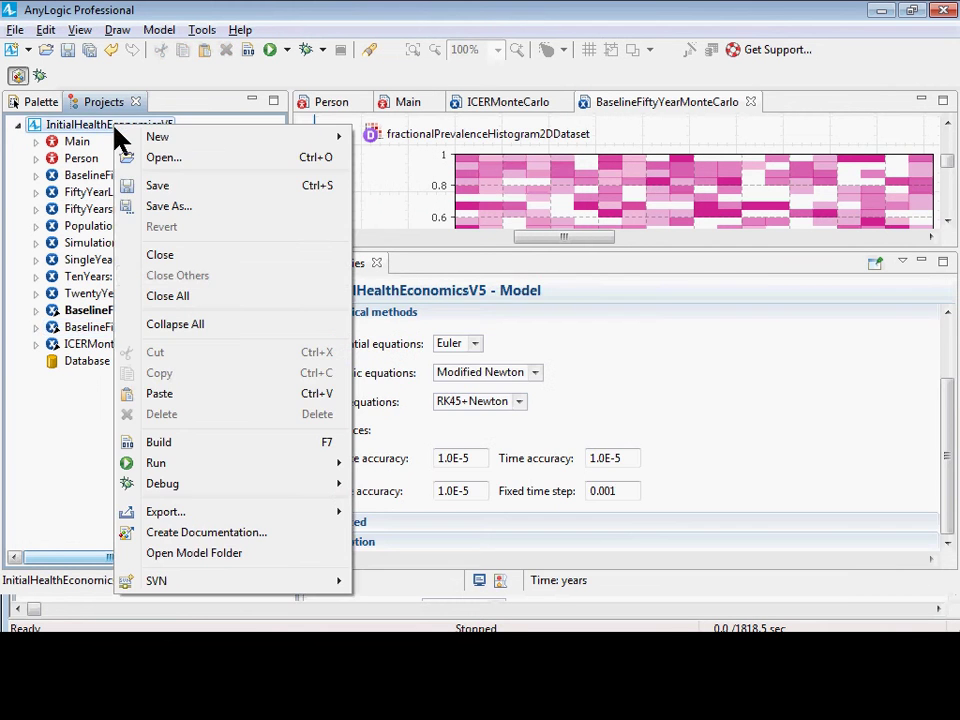
pyautogui.click(167, 393)
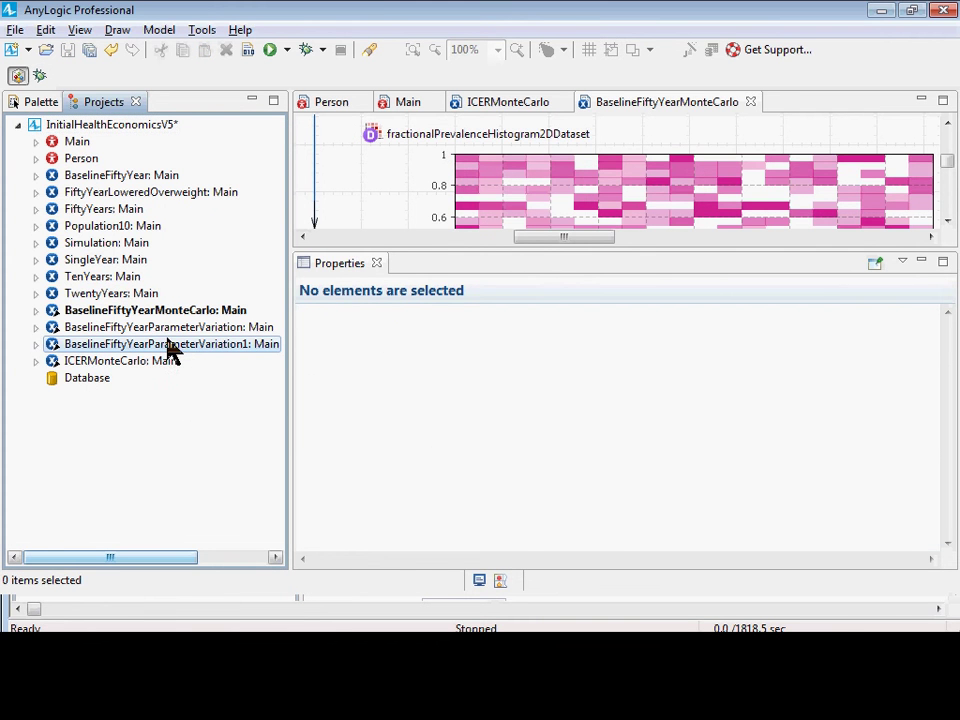
# - Rename the copy BaselineFiftyYearMonteCarloParameterVariation and save the project
pyautogui.click(170, 345)
pyautogui.click(563, 323)
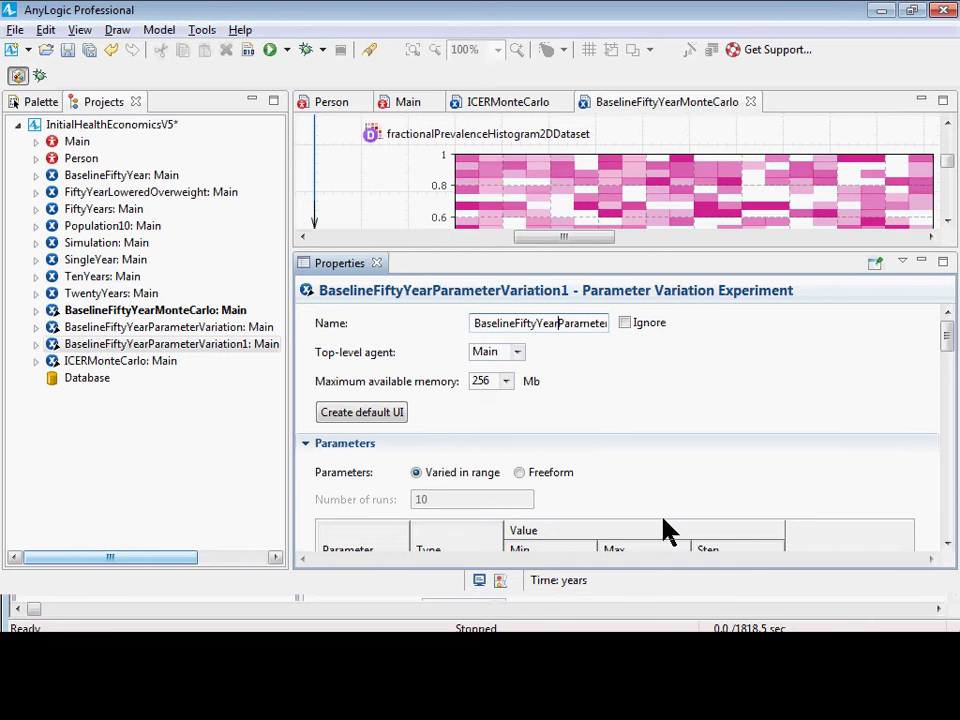
pyautogui.write('MoneCar')
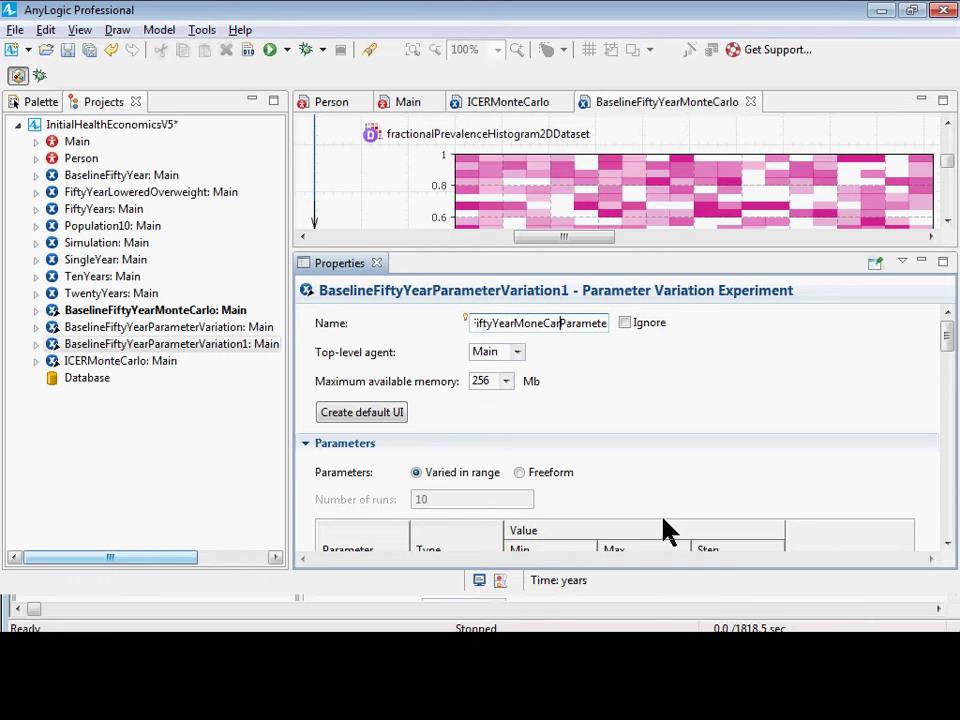
pyautogui.press('BackSpace')
pyautogui.press('BackSpace')
pyautogui.press('BackSpace')
pyautogui.press('BackSpace')
pyautogui.write('teCArl')
pyautogui.press('BackSpace')
pyautogui.press('BackSpace')
pyautogui.press('BackSpace')
pyautogui.write('arlo')
pyautogui.press('End')
pyautogui.press('BackSpace')
pyautogui.press('Return')
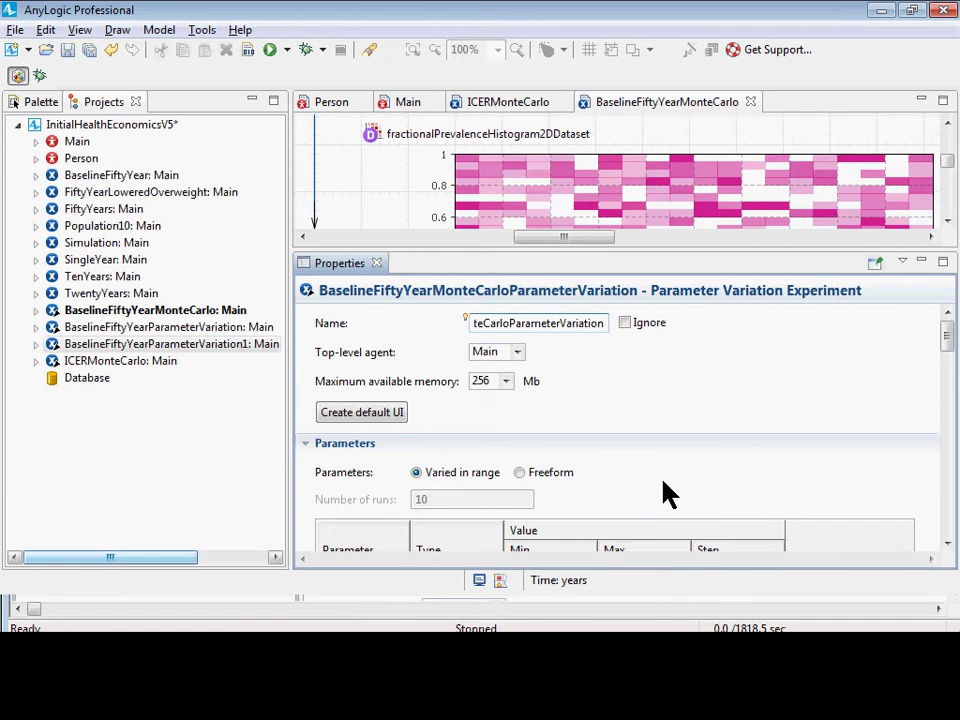
pyautogui.hotkey('ctrl', 's')
pyautogui.scroll(-3, 600, 461)
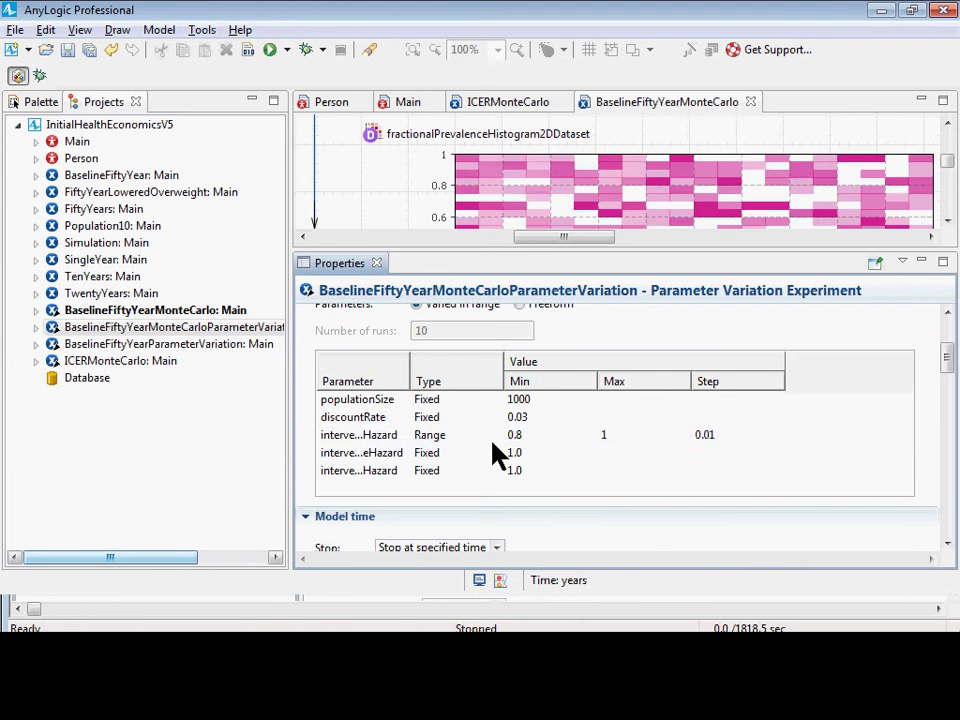
# - Switch to Freeform parameters, set the hazard expression to normal(0.02, 0.95), and build
pyautogui.click(450, 436)
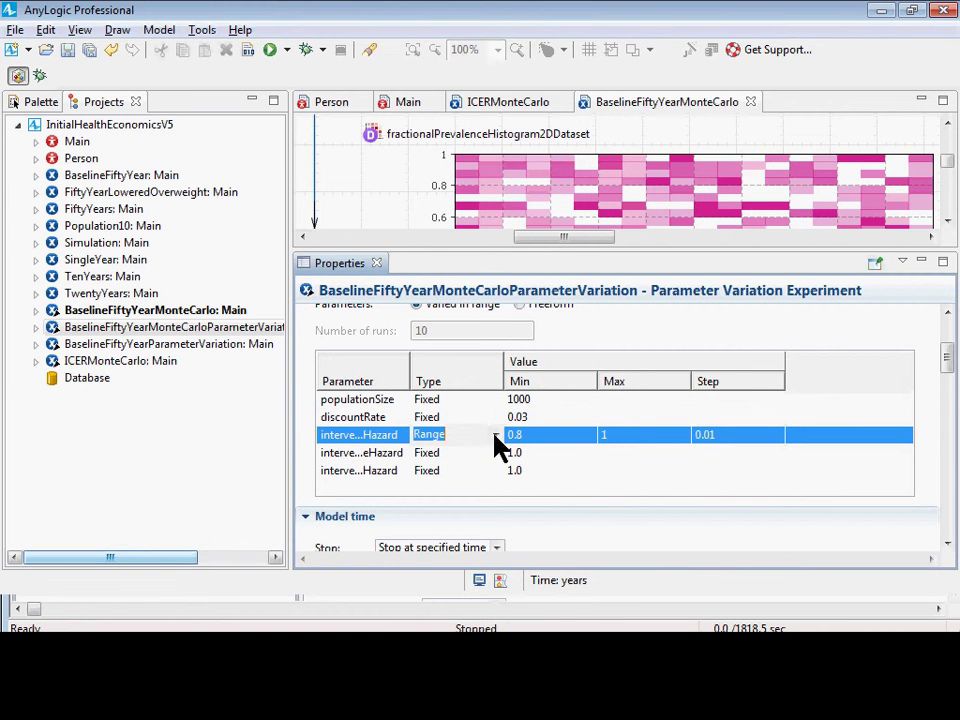
pyautogui.scroll(1, 484, 396)
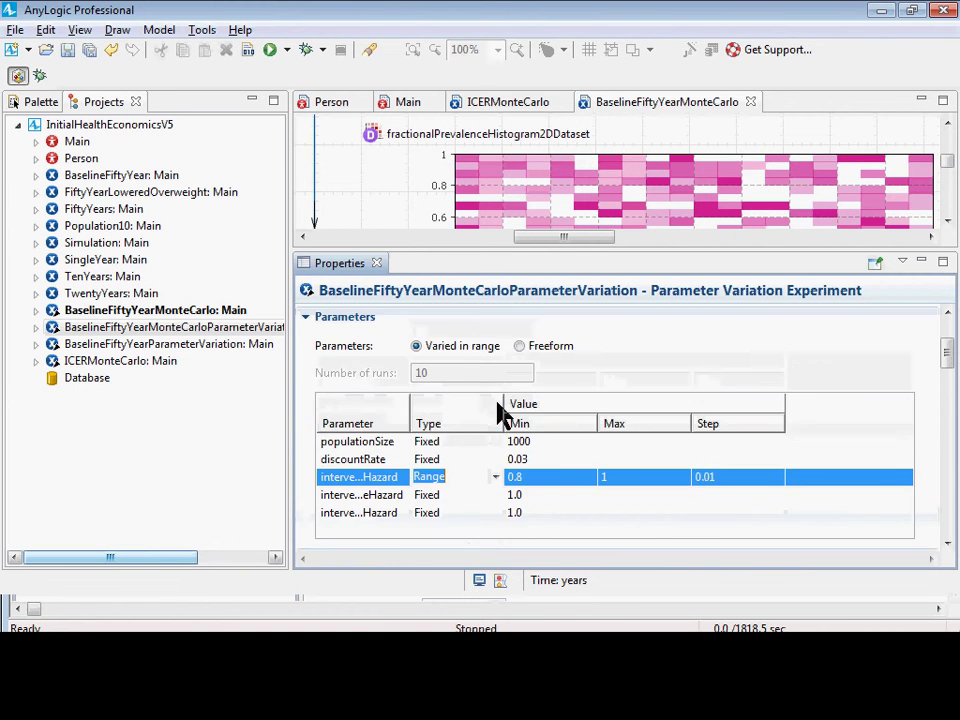
pyautogui.click(496, 478)
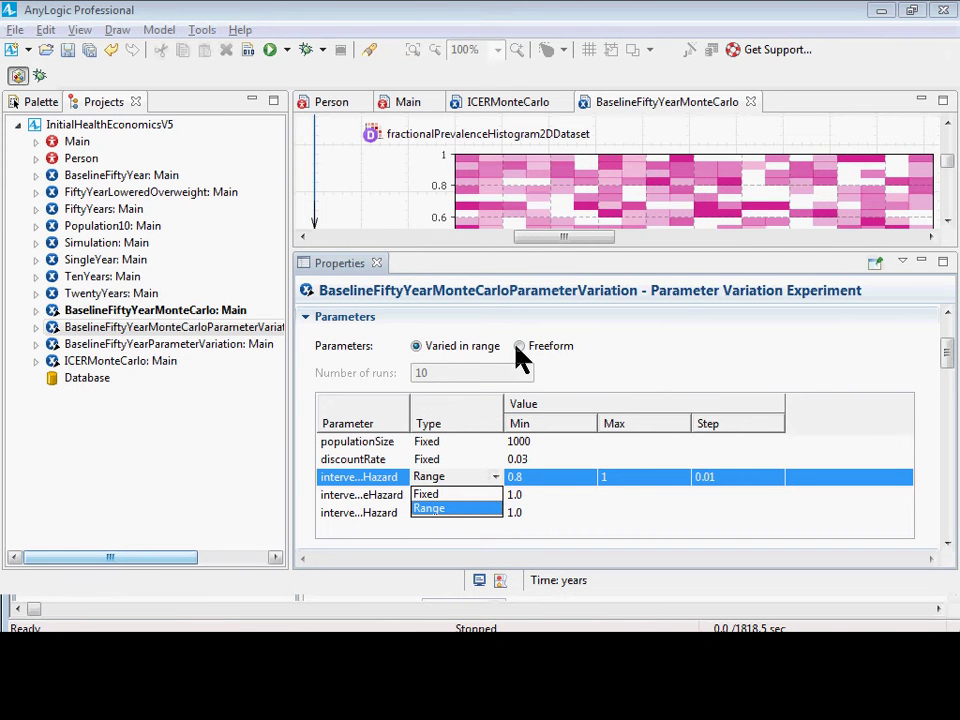
pyautogui.click(519, 346)
pyautogui.click(444, 476)
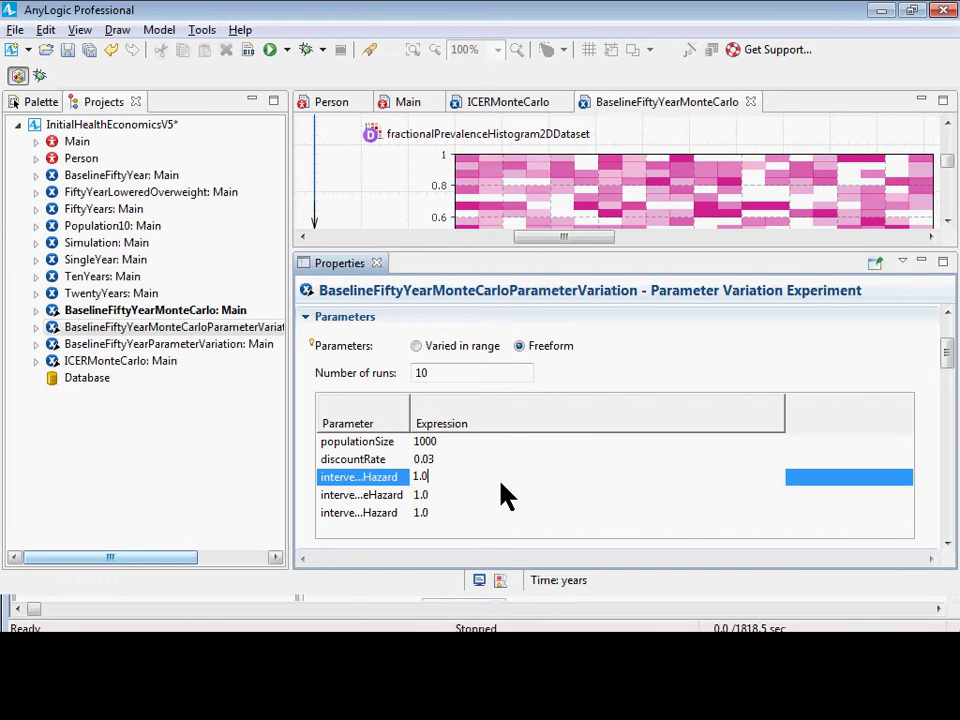
pyautogui.hotkey('ctrl', 'a')
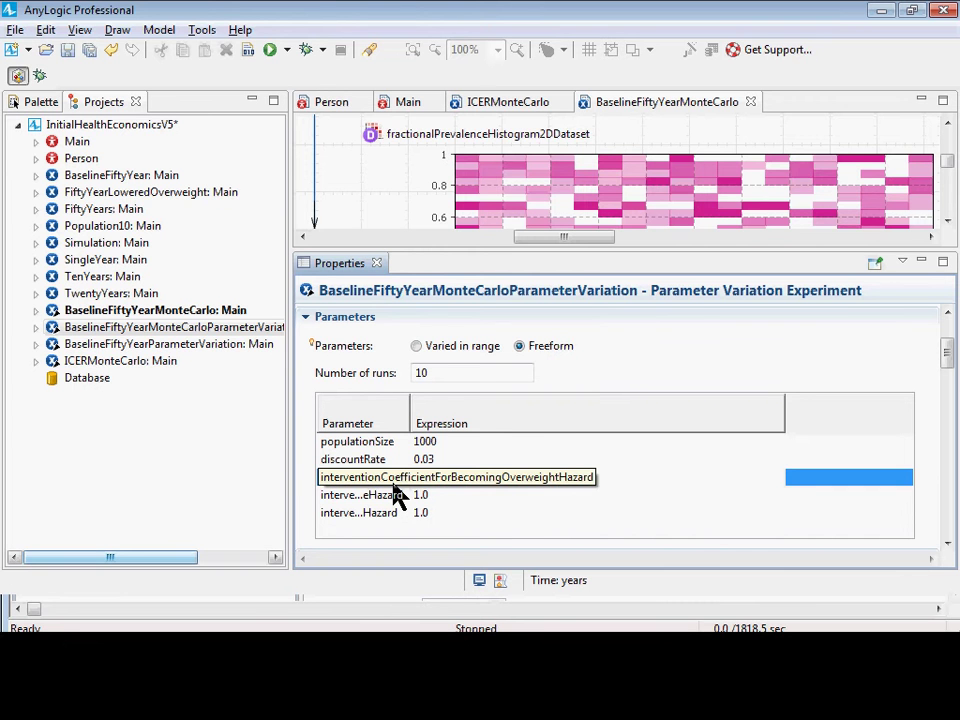
pyautogui.click(425, 477)
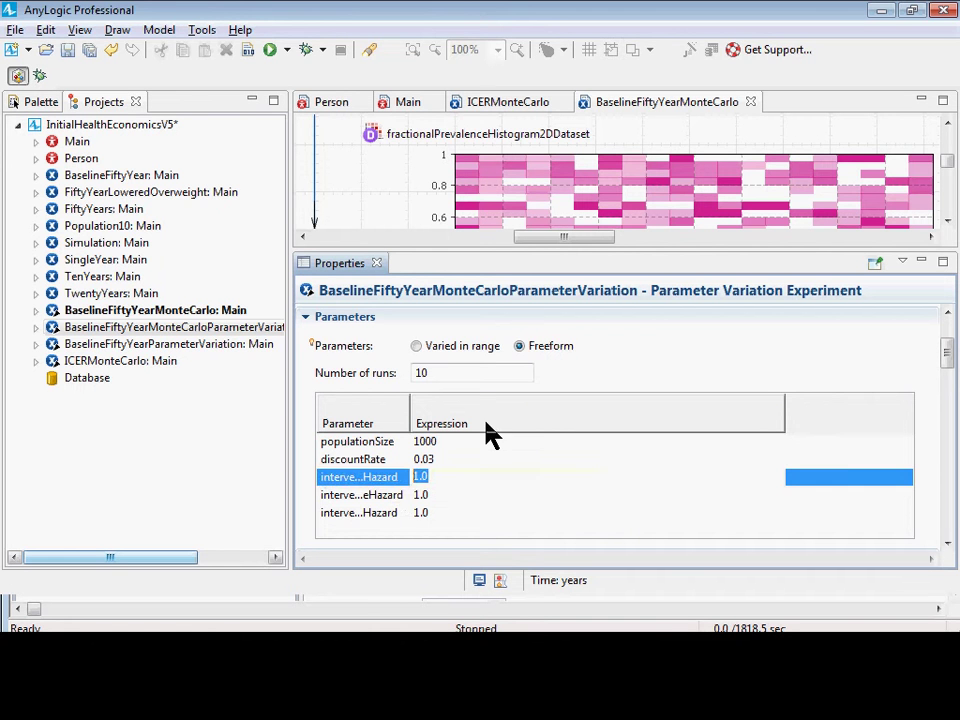
pyautogui.write('normal')
pyautogui.write('()')
pyautogui.write('0.')
pyautogui.write('02')
pyautogui.write(', 0.9')
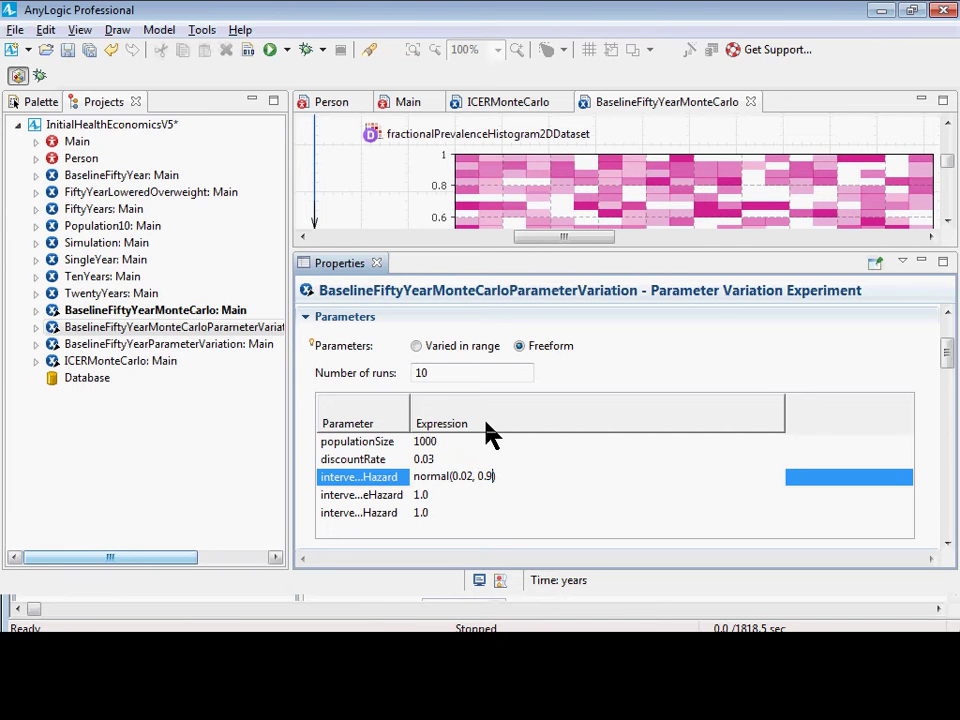
pyautogui.write('5')
pyautogui.press('Return')
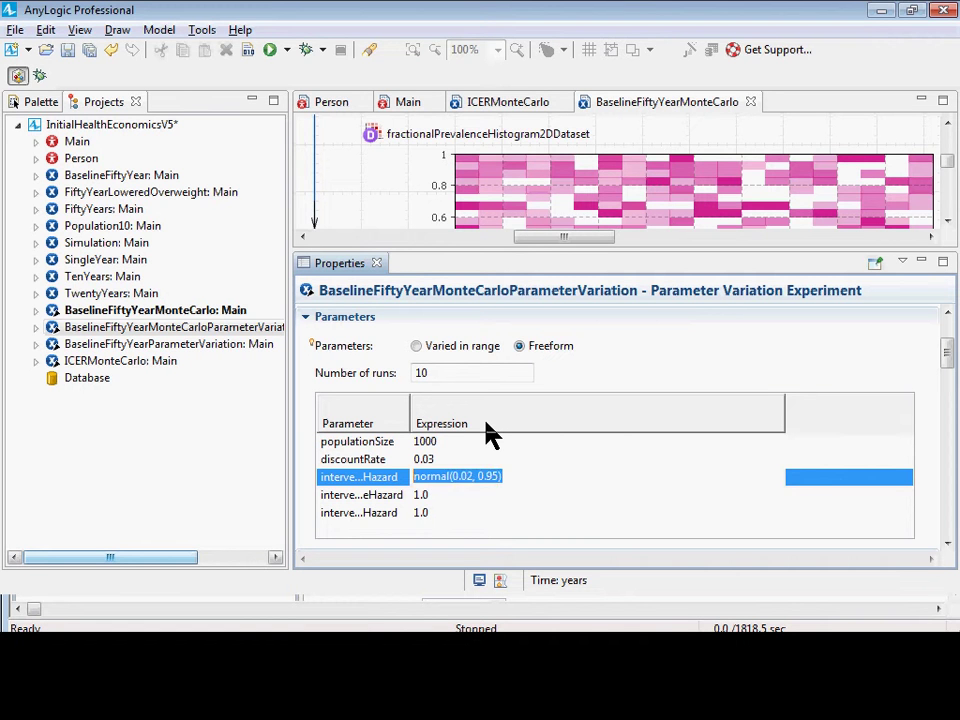
pyautogui.click(242, 52)
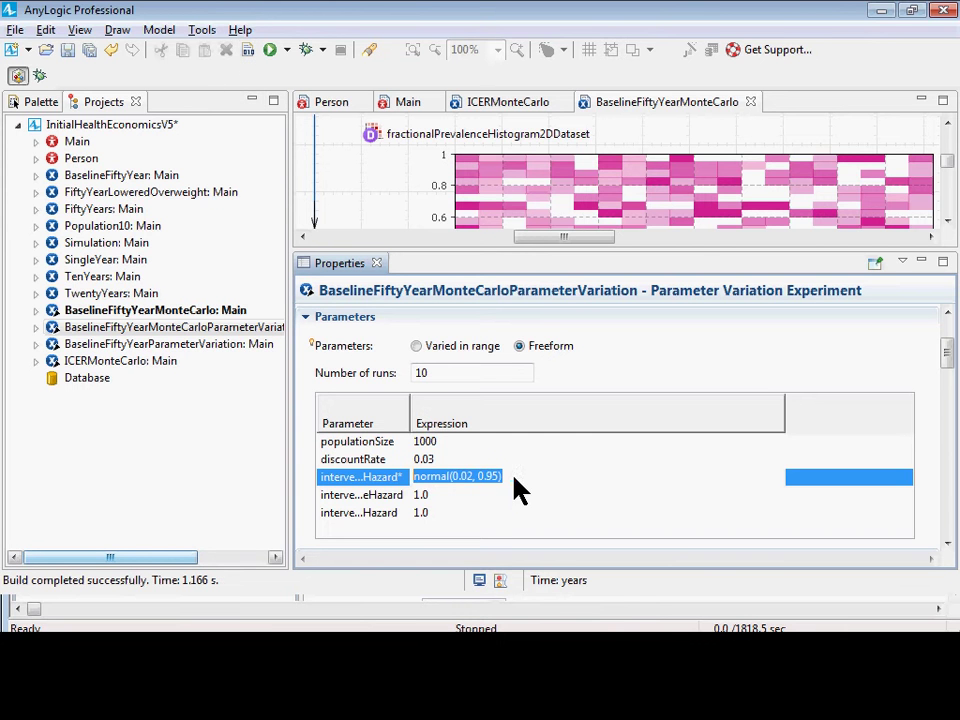
# - Wrap the hazard expression as max(0, normal(0.02, 0.95)) and select it
pyautogui.press('Home')
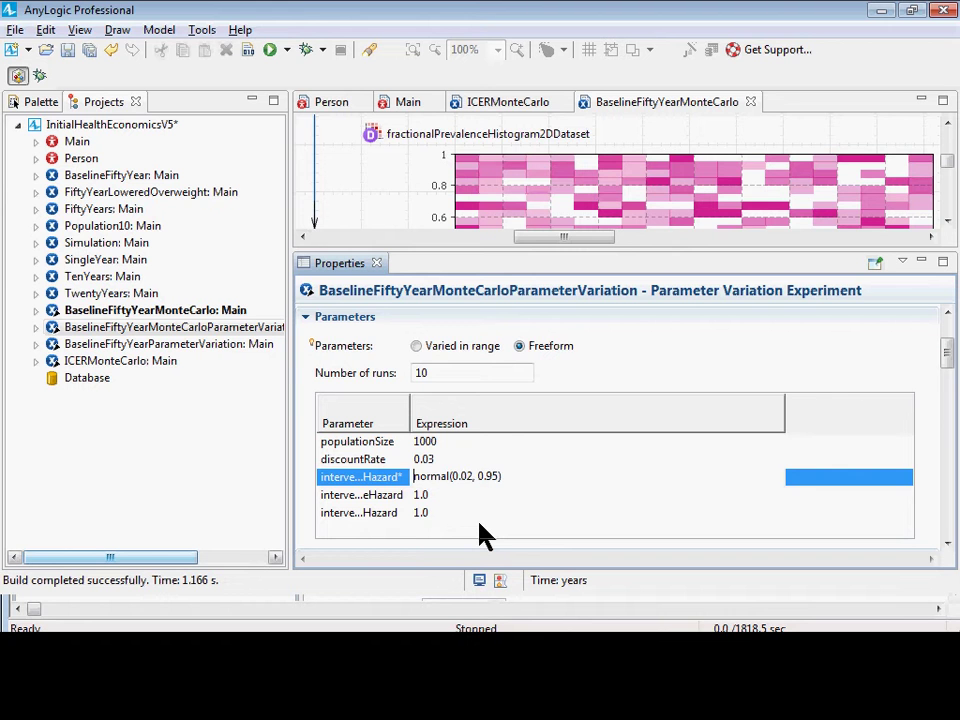
pyautogui.write('max')
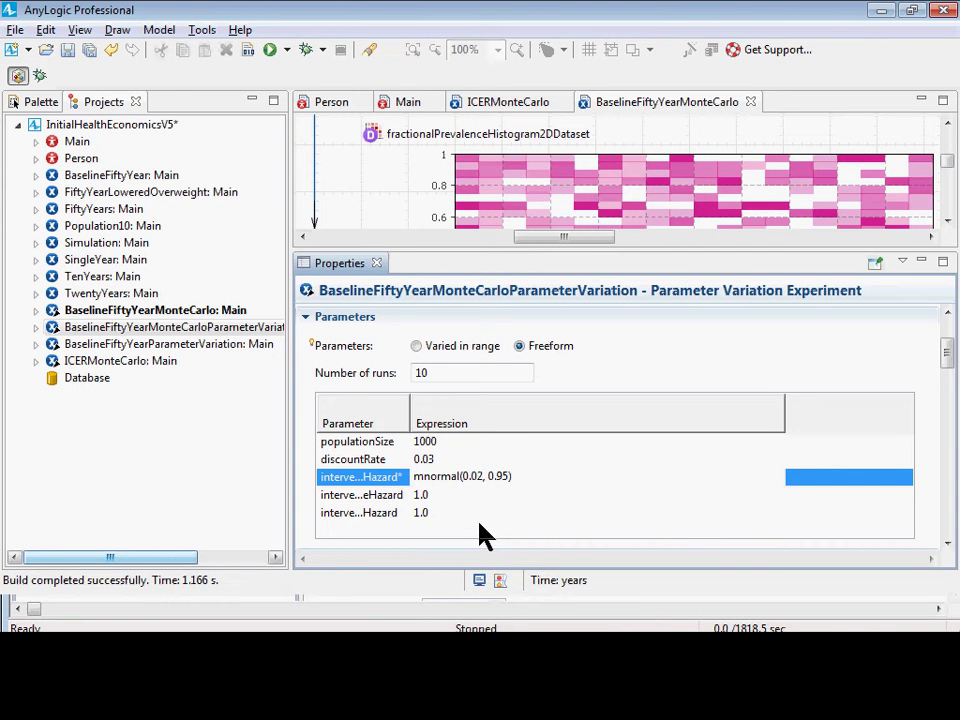
pyautogui.write('(0,')
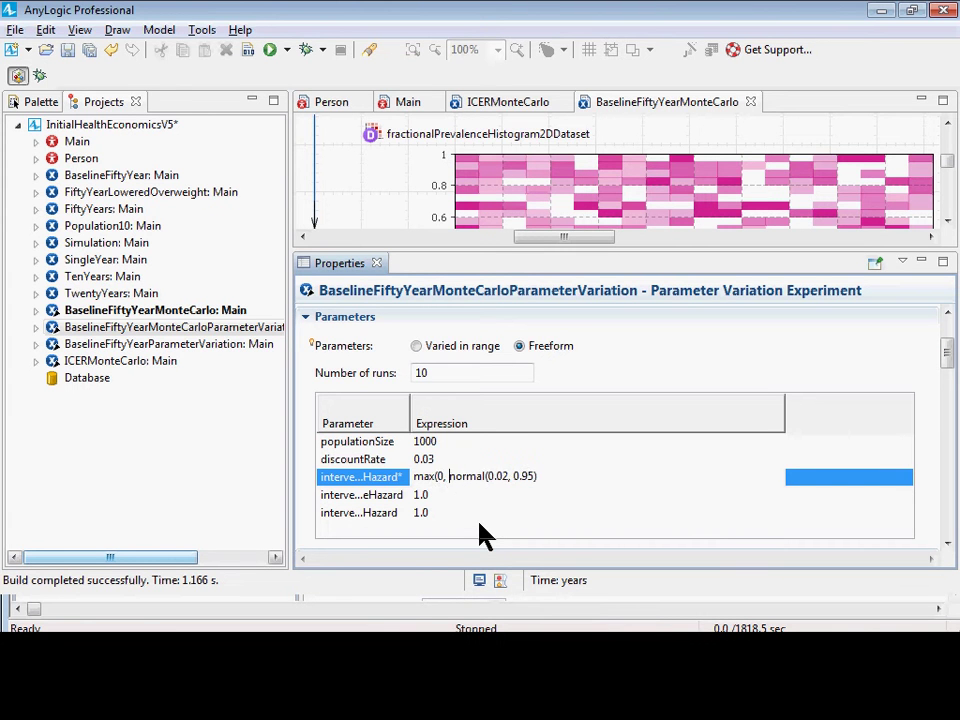
pyautogui.press('End')
pyautogui.write(')')
pyautogui.hotkey('ctrl', 'a')
pyautogui.hotkey('ctrl', 'c')
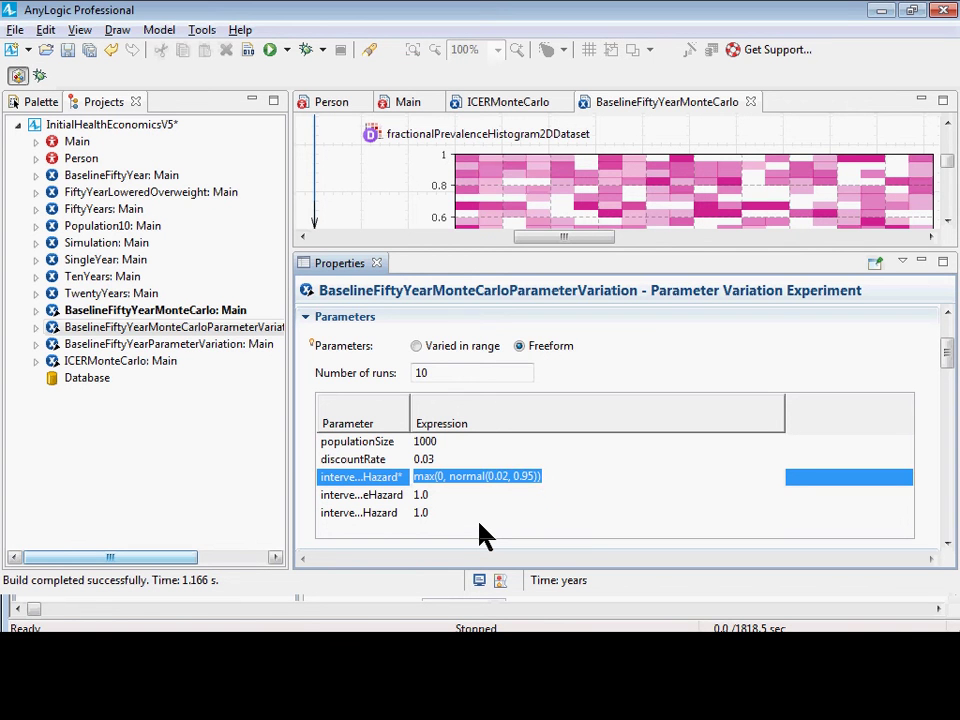
# - Paste max(0, normal(0.02, 0.95)) into Notepad, select its normal(0.02, 0.95) part, and return to AnyLogic
pyautogui.hotkey('alt', 'Tab')
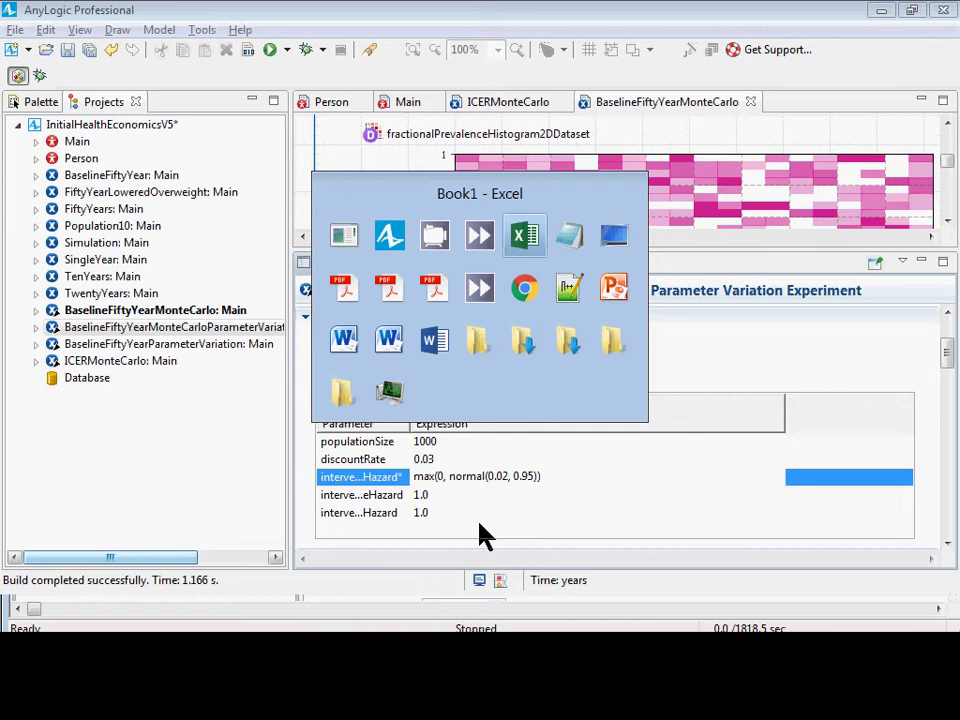
pyautogui.hotkey('alt', 'Tab')
pyautogui.hotkey('ctrl', 'a')
pyautogui.hotkey('ctrl', 'v')
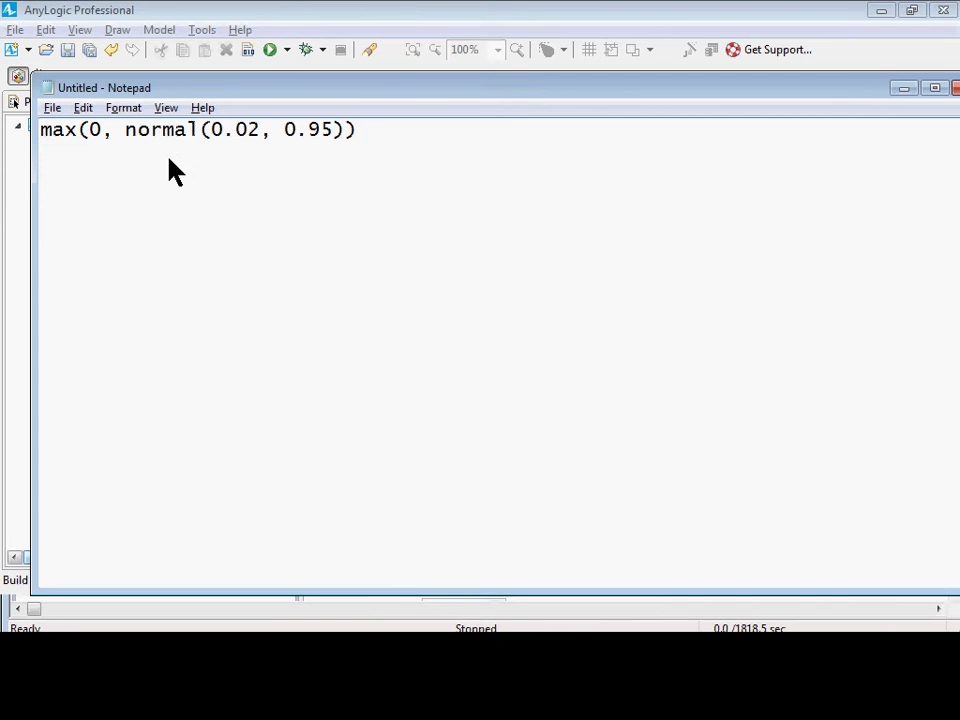
pyautogui.moveTo(127, 130); pyautogui.dragTo(338, 145)
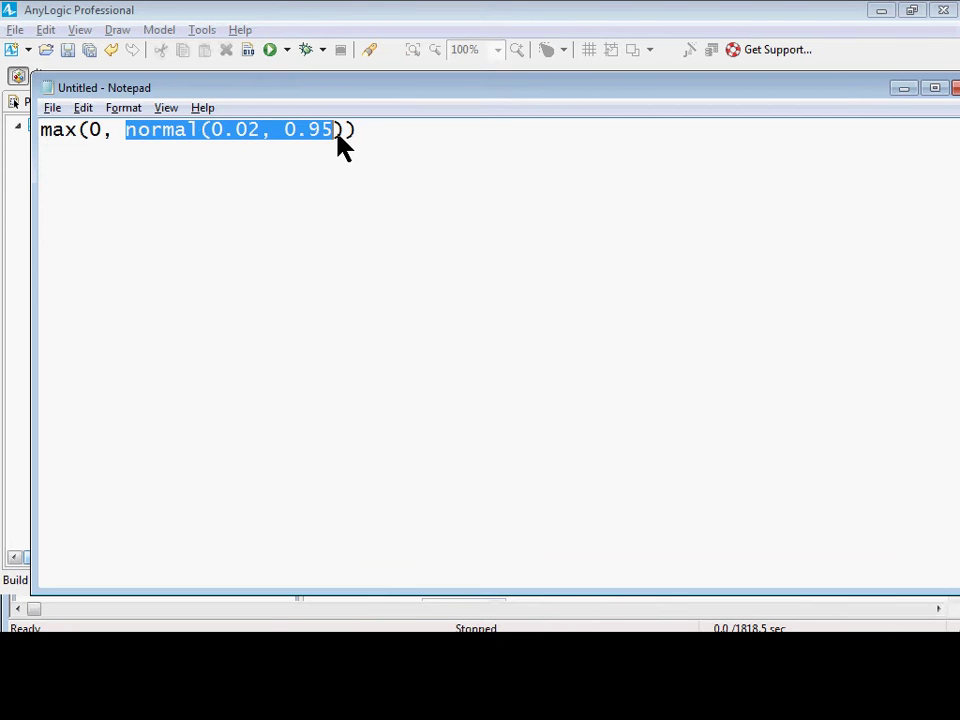
pyautogui.doubleClick(94, 132)
pyautogui.moveTo(127, 131); pyautogui.dragTo(343, 129)
pyautogui.hotkey('alt', 'Tab')
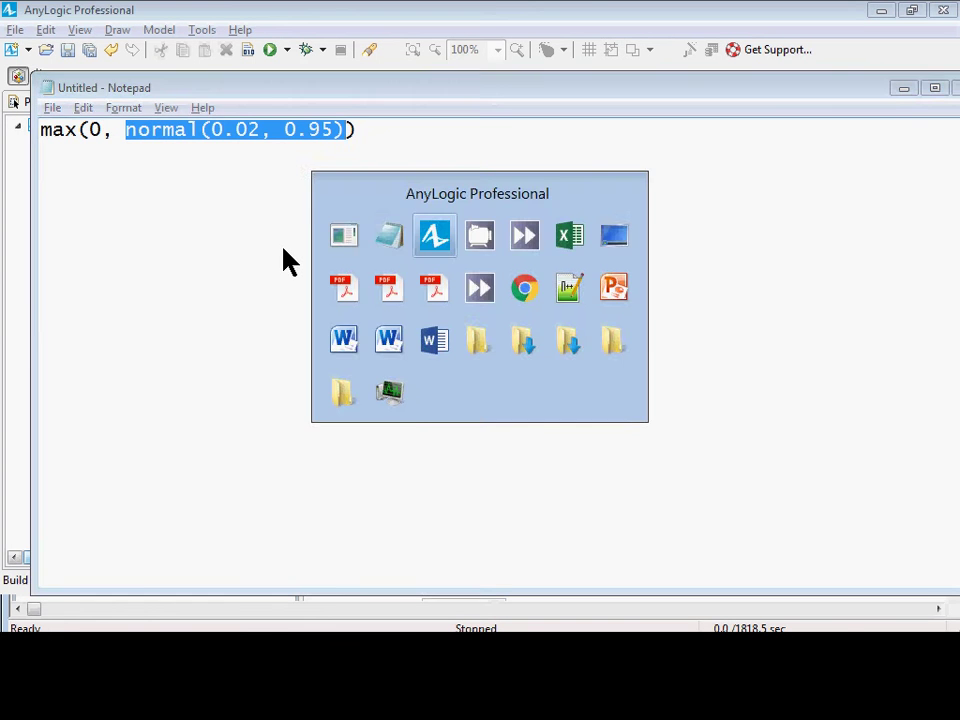
# - Rebuild the model and uncheck Use replications for the Monte Carlo parameter variation experiment
pyautogui.click(250, 52)
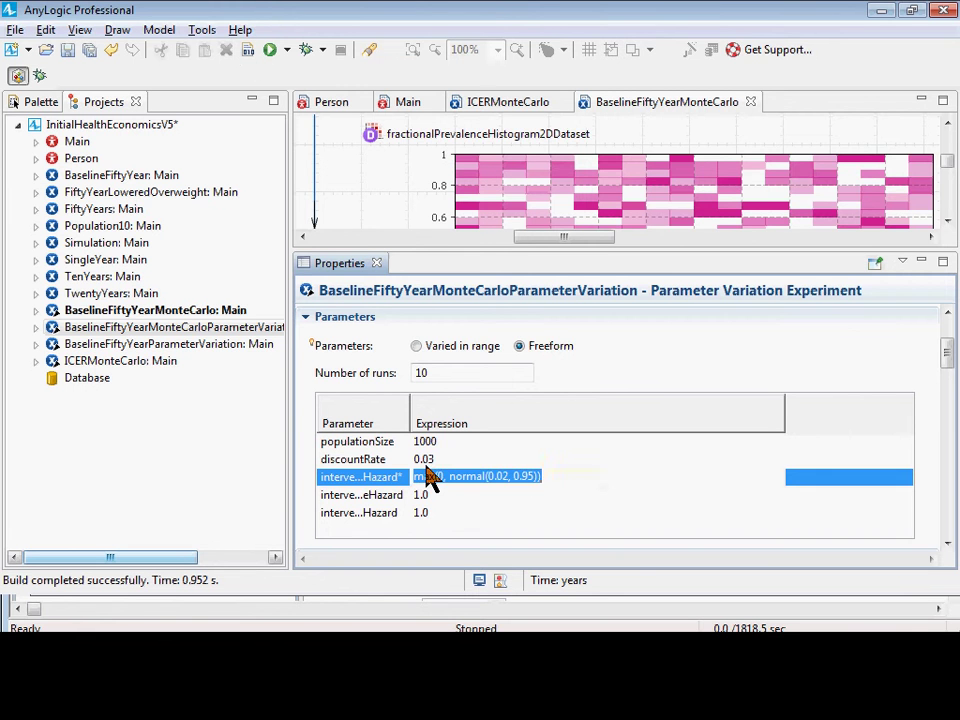
pyautogui.click(440, 374)
pyautogui.doubleClick(445, 380)
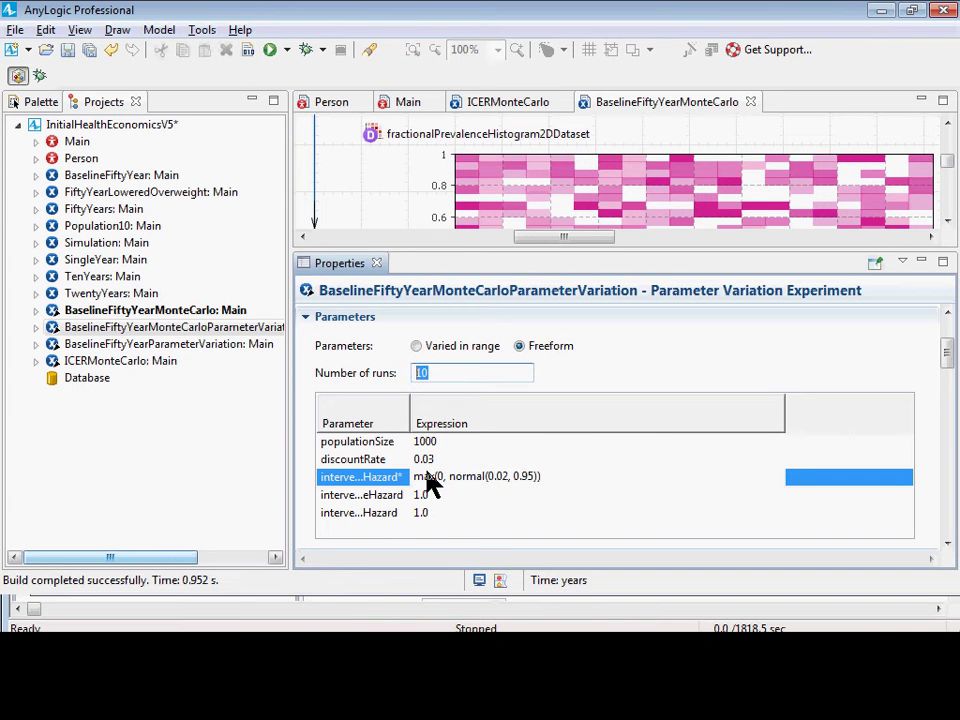
pyautogui.scroll(-10, 551, 399)
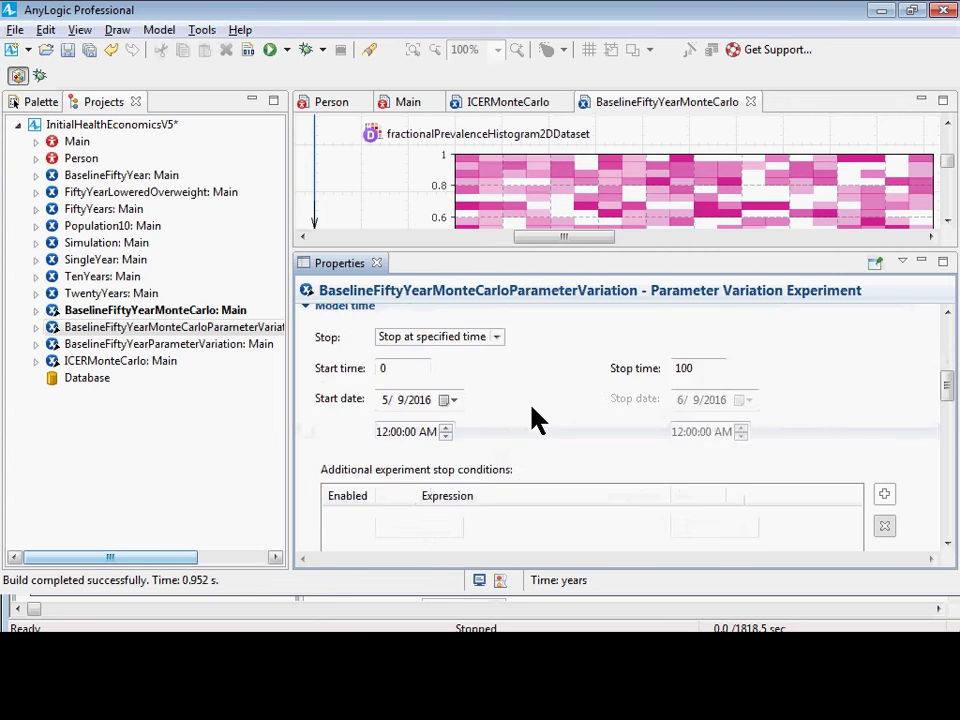
pyautogui.scroll(-2, 505, 440)
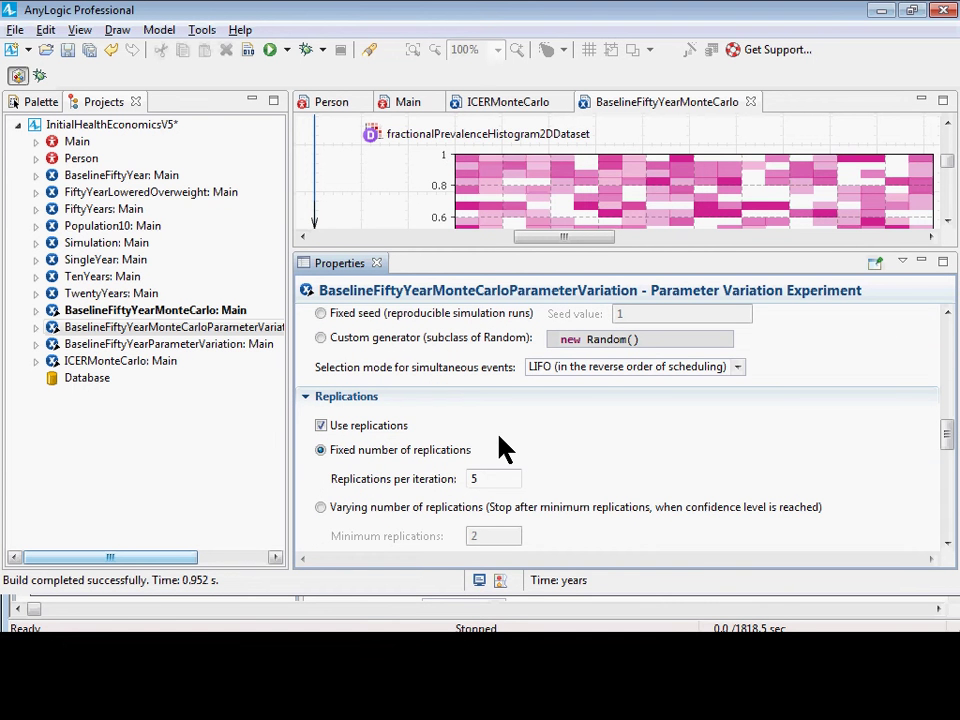
pyautogui.click(322, 427)
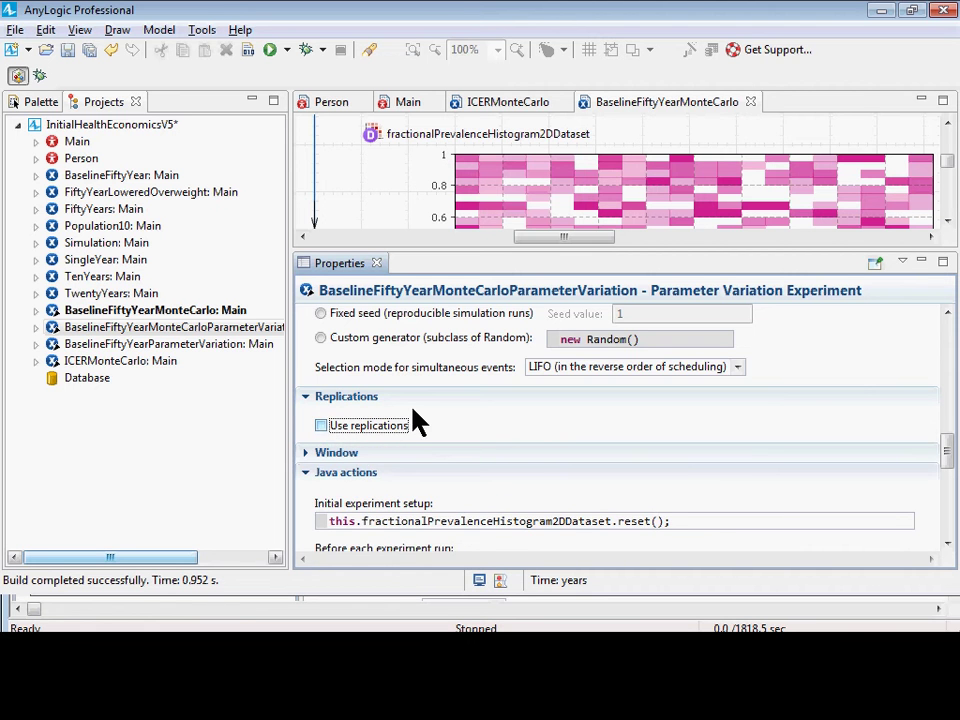
# - Save the project, then run BaselineFiftyYearMonteCarloParameterVariation and start its simulation runs
pyautogui.hotkey('ctrl', 's')
pyautogui.scroll(10, 500, 428)
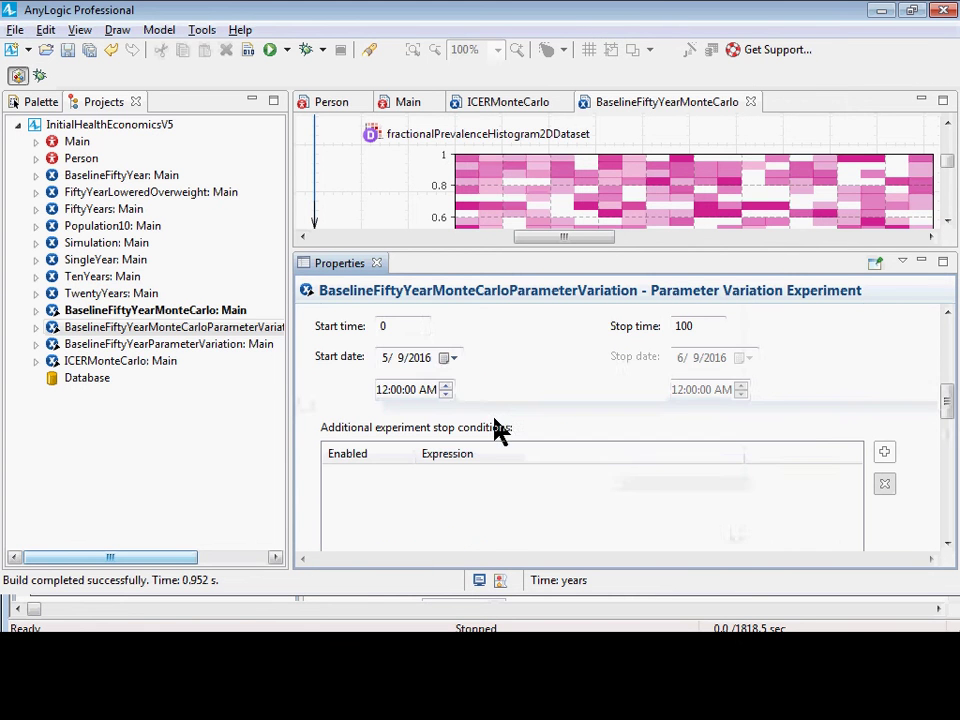
pyautogui.rightClick(214, 329)
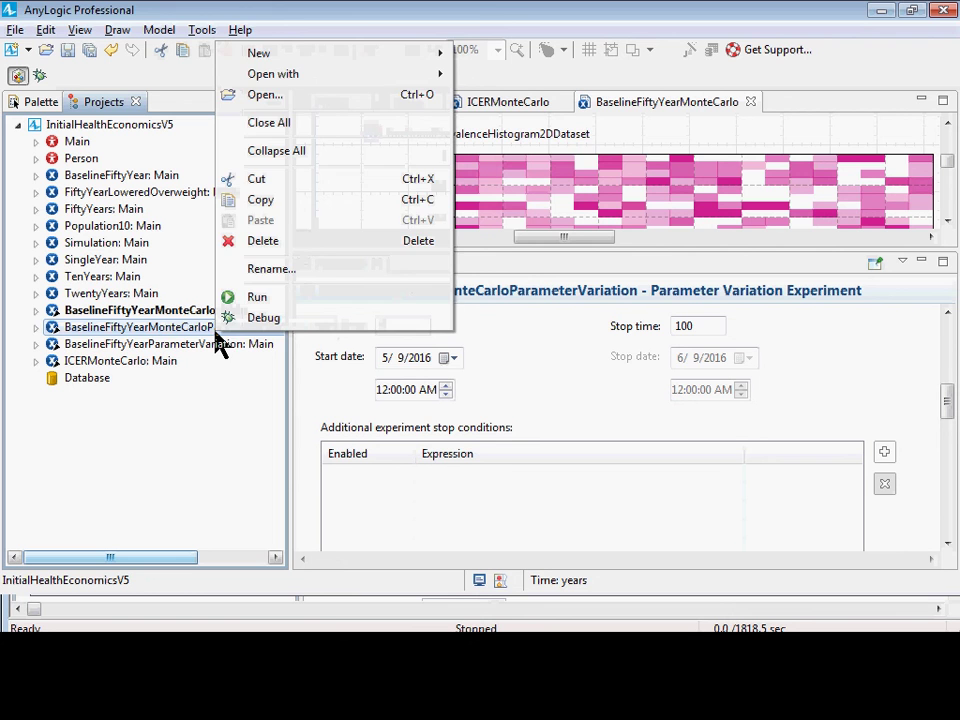
pyautogui.click(289, 298)
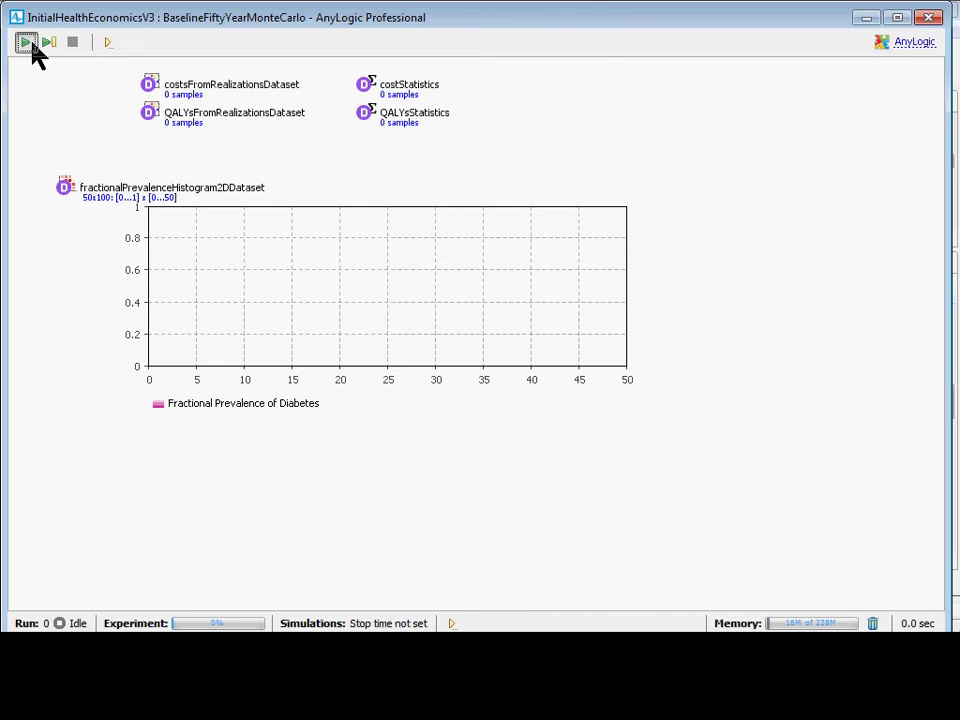
pyautogui.click(26, 44)
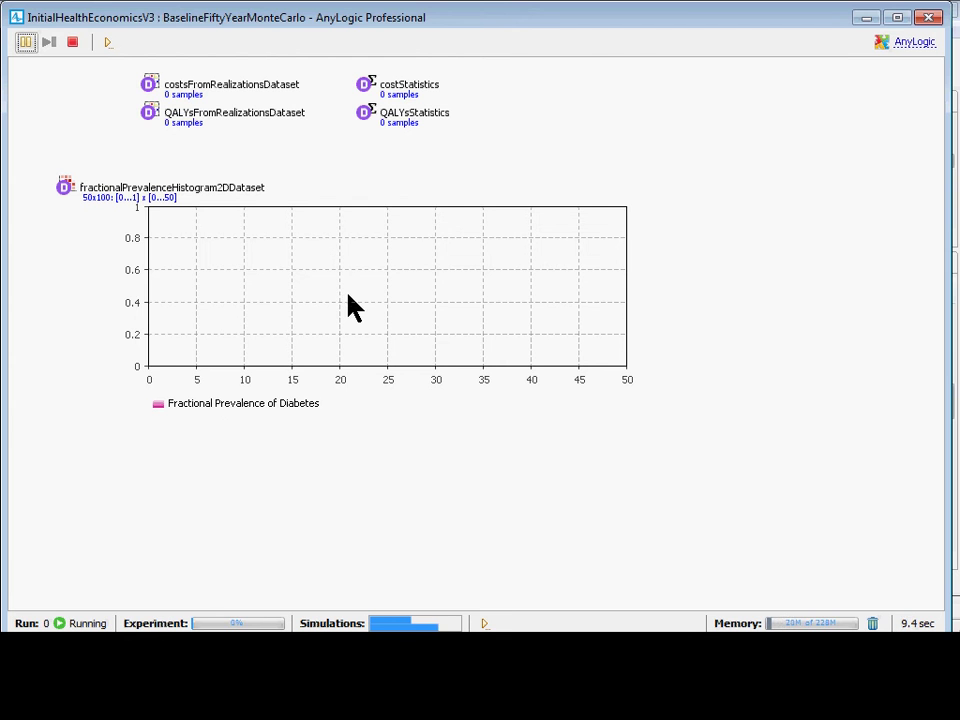
pyautogui.hotkey('alt', 'Tab')
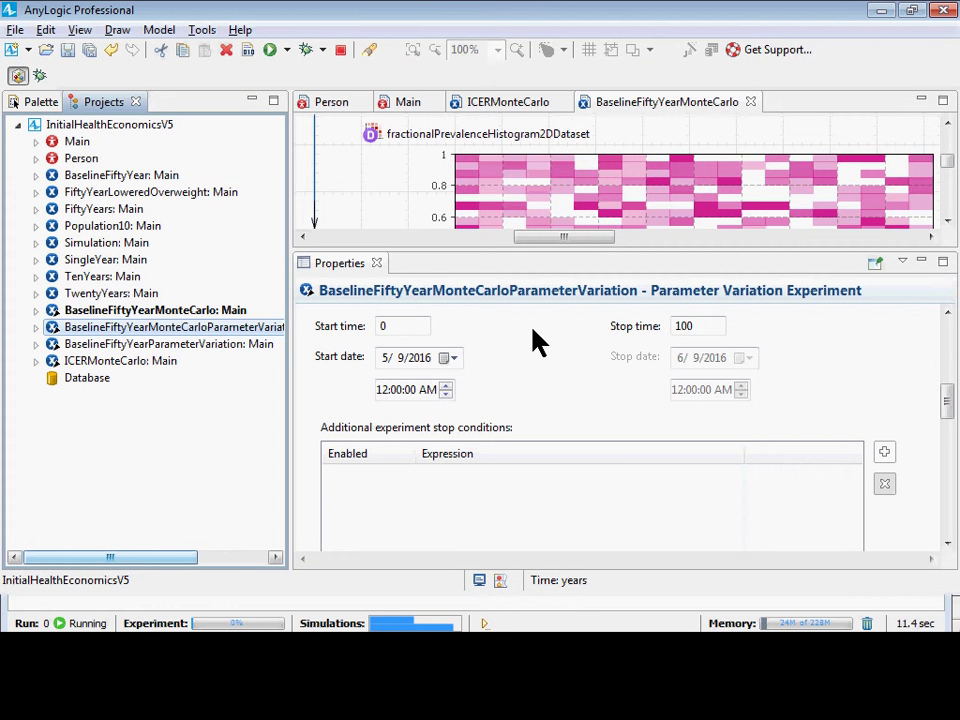
pyautogui.scroll(-3, 520, 380)
pyautogui.scroll(-2, 515, 402)
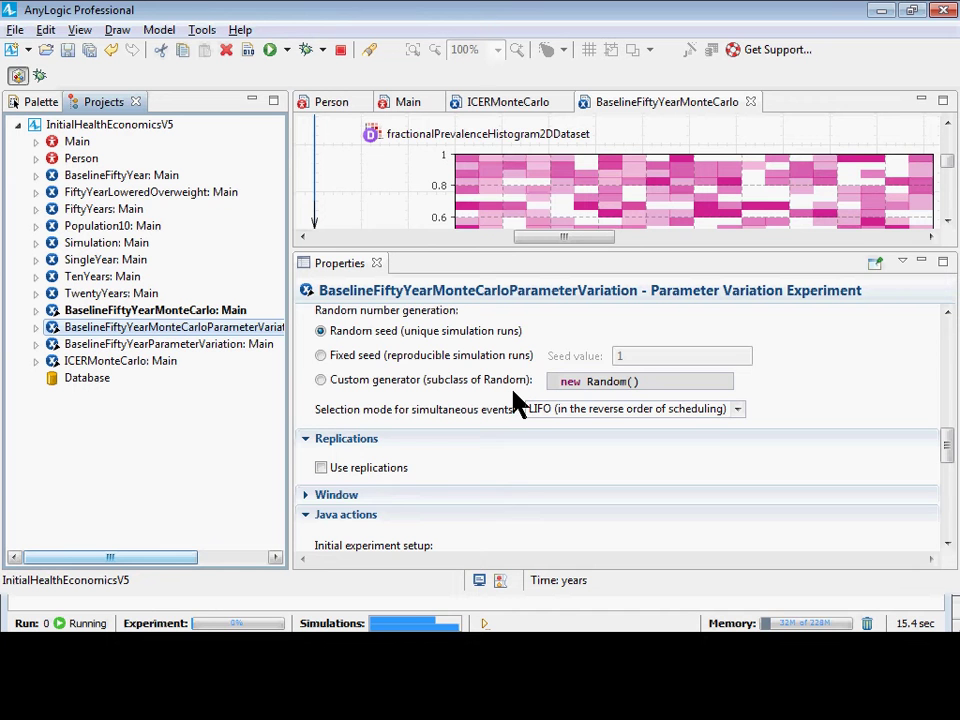
pyautogui.scroll(2, 493, 463)
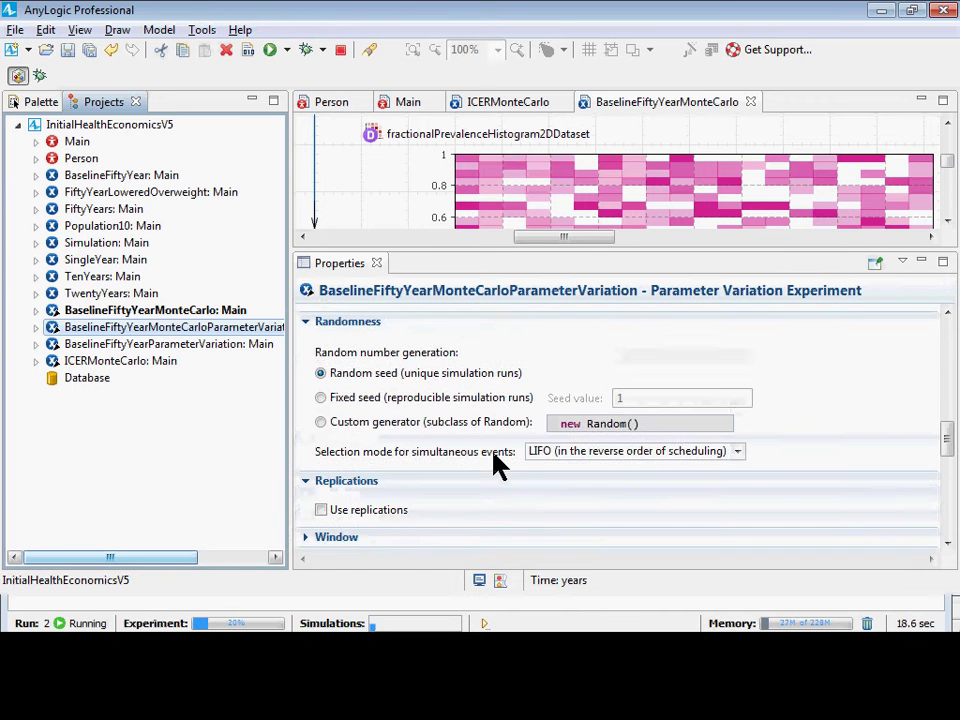
pyautogui.scroll(-5, 495, 460)
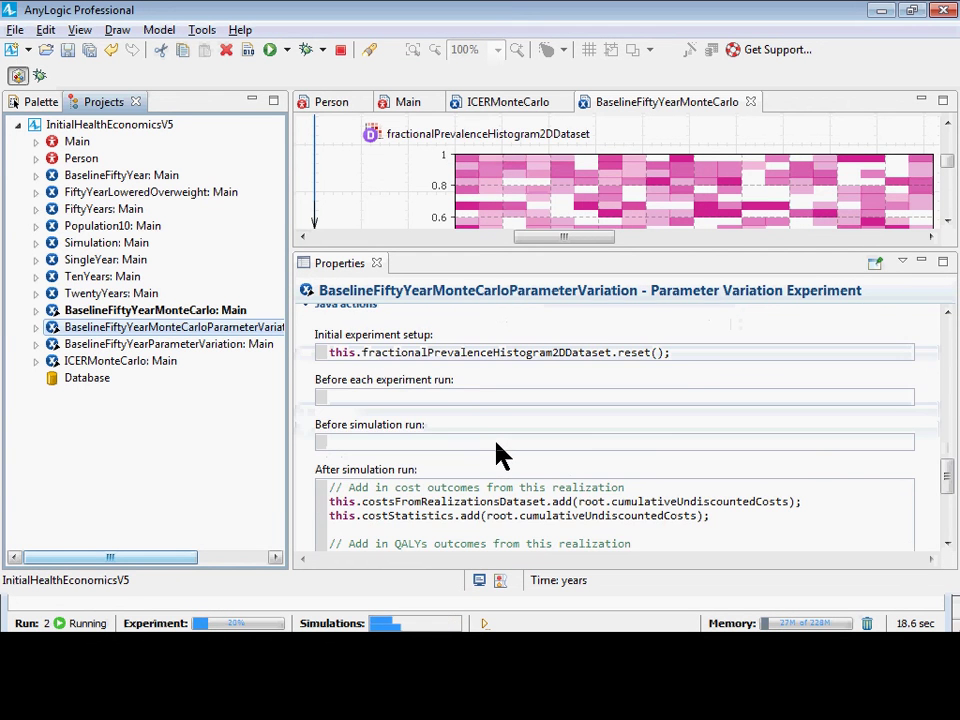
pyautogui.scroll(6, 495, 440)
pyautogui.scroll(4, 497, 395)
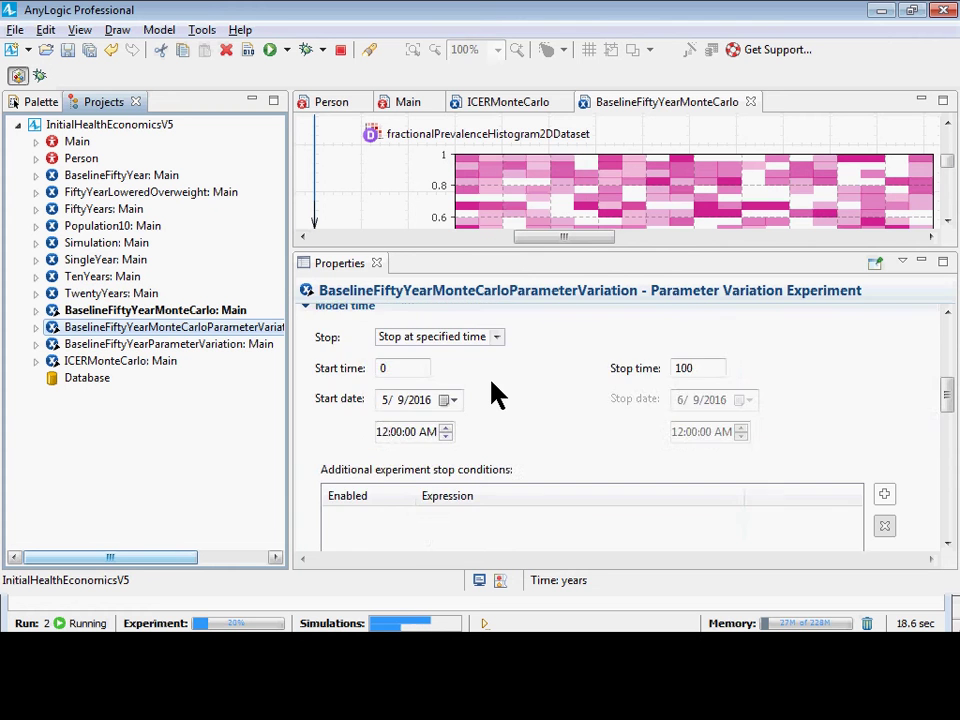
pyautogui.scroll(4, 497, 395)
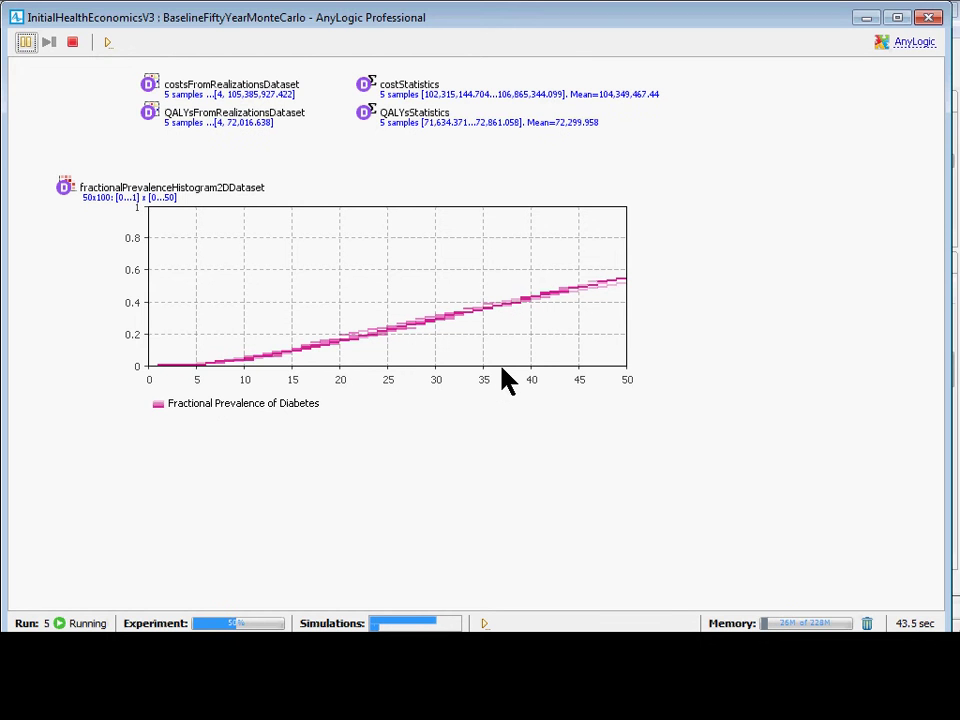
# - Zoom into the diabetes prevalence histogram while the 10 runs finish
pyautogui.scroll(2, 540, 345)
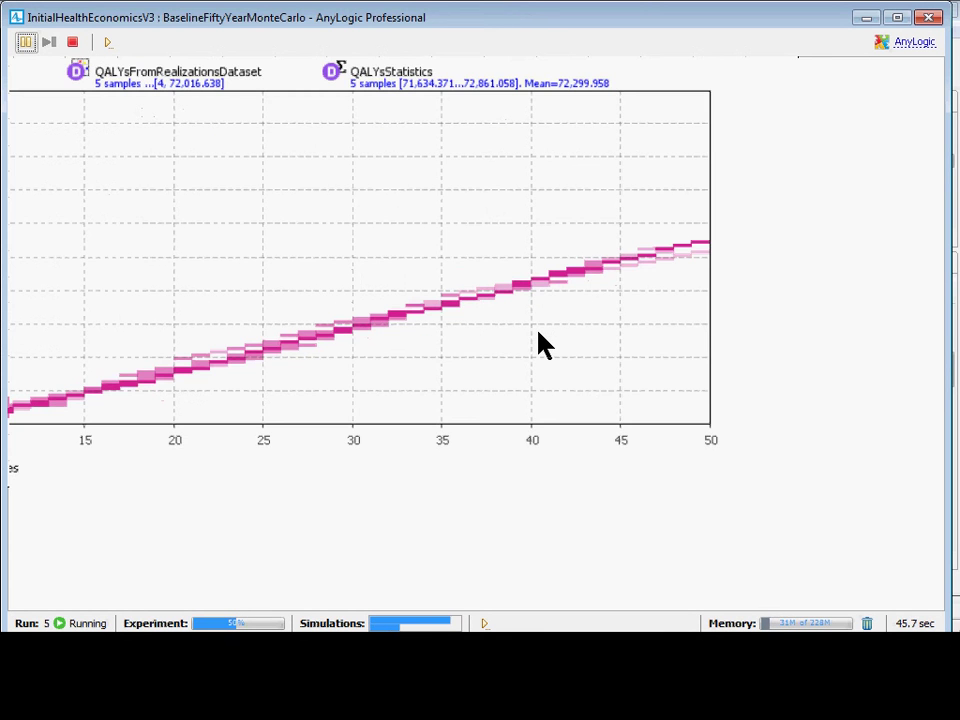
pyautogui.scroll(2, 540, 345)
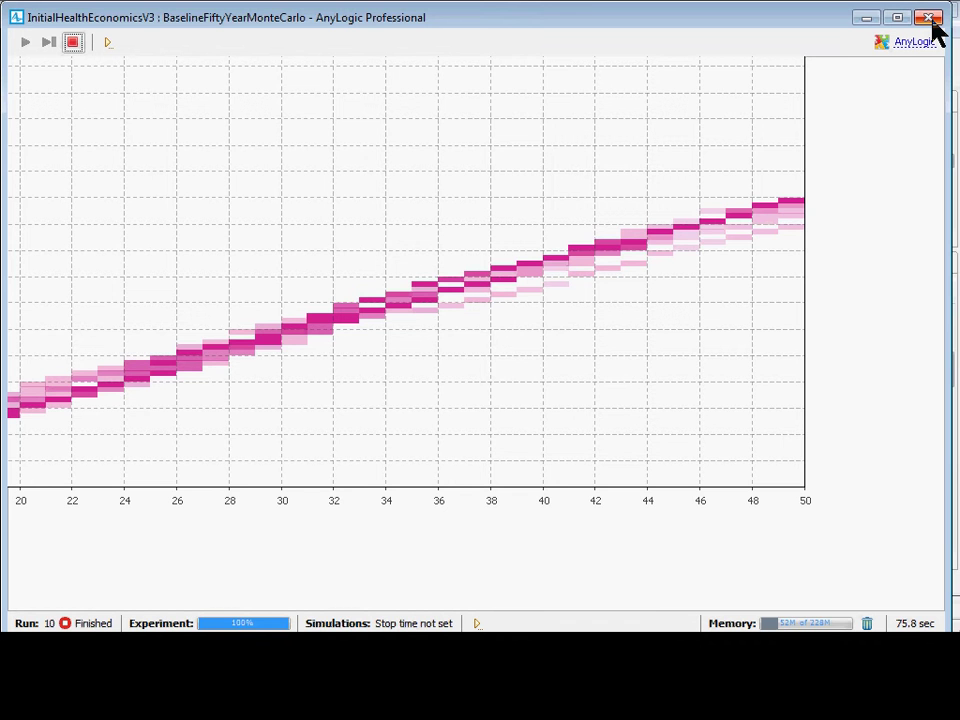
# - Pan the magnified prevalence histogram to show the band from year 16 to year 50
pyautogui.moveTo(488, 325); pyautogui.dragTo(613, 298)
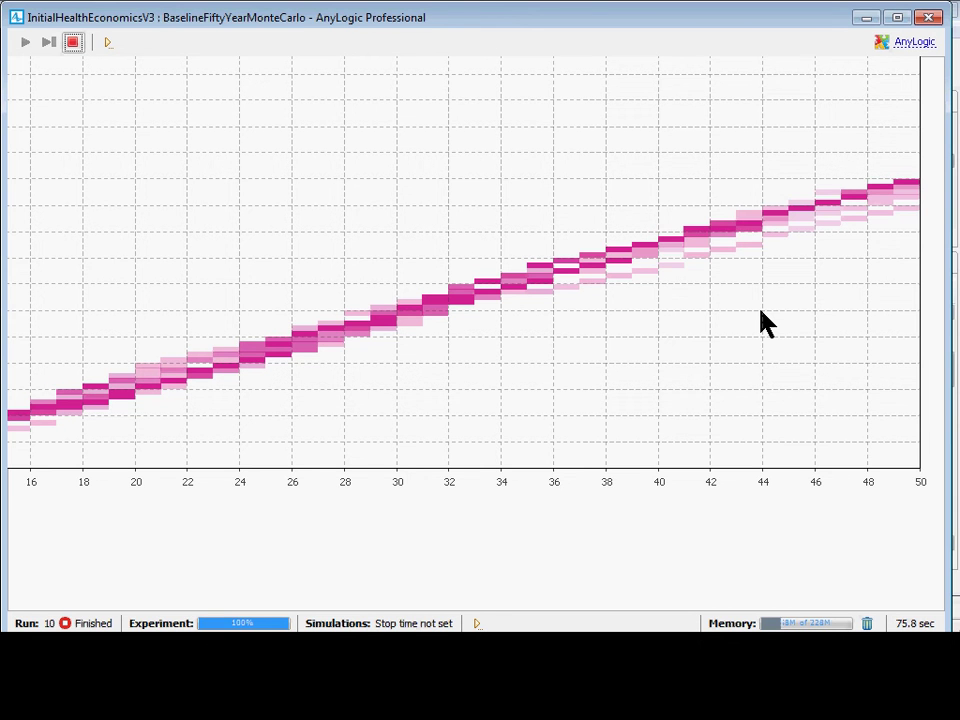
# - Check the normal() hazard expression in the editor, then close the finished experiment window
pyautogui.scroll(-3, 630, 188)
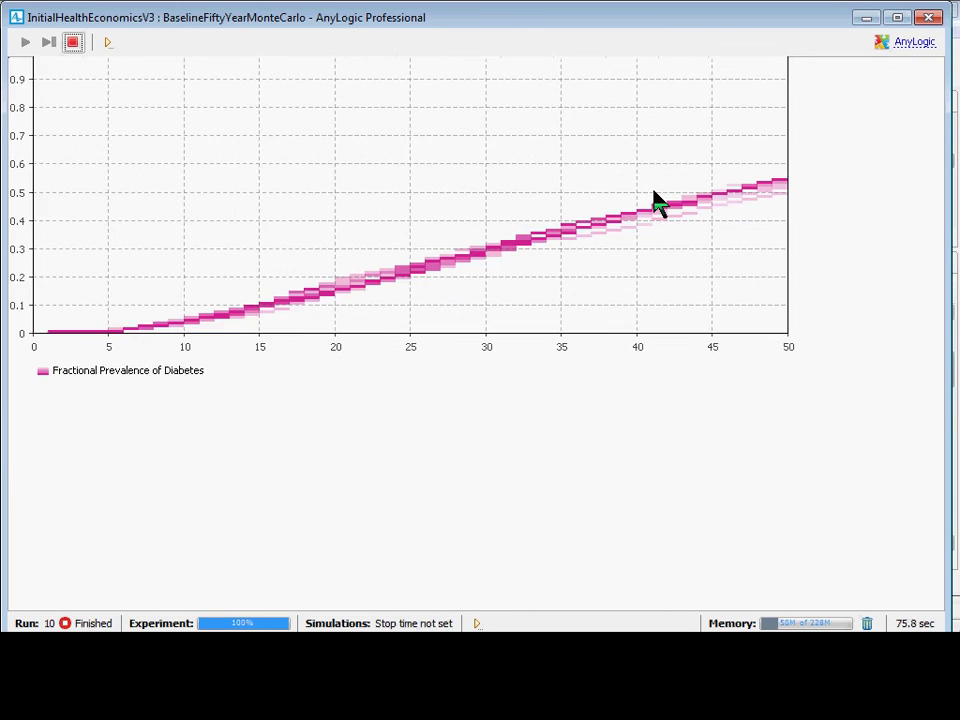
pyautogui.scroll(3, 650, 204)
pyautogui.scroll(2, 452, 281)
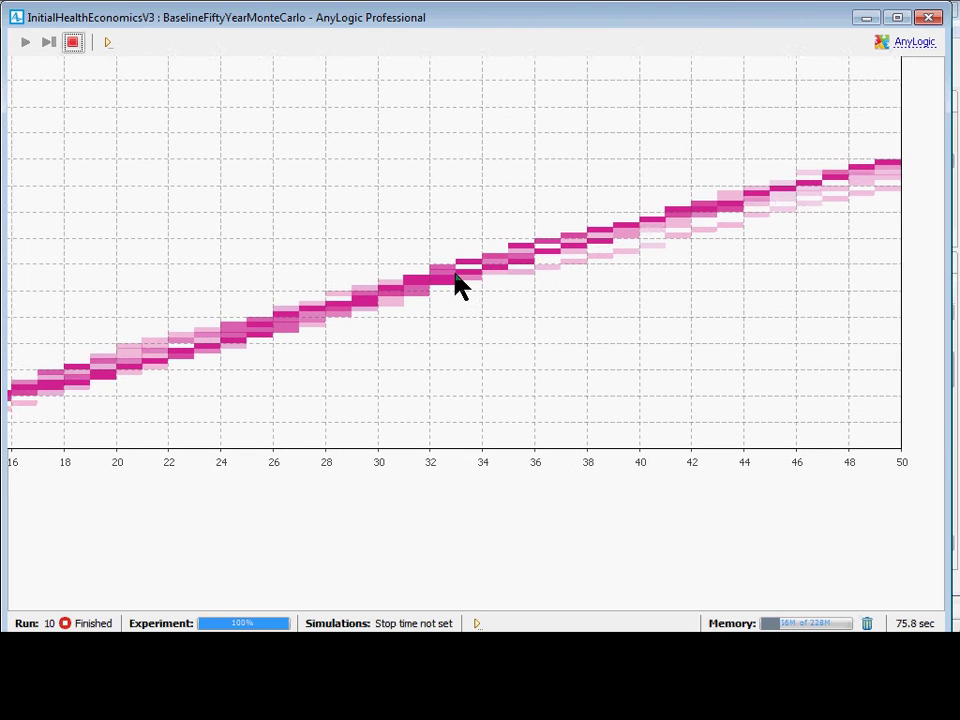
pyautogui.hotkey('alt', 'Tab')
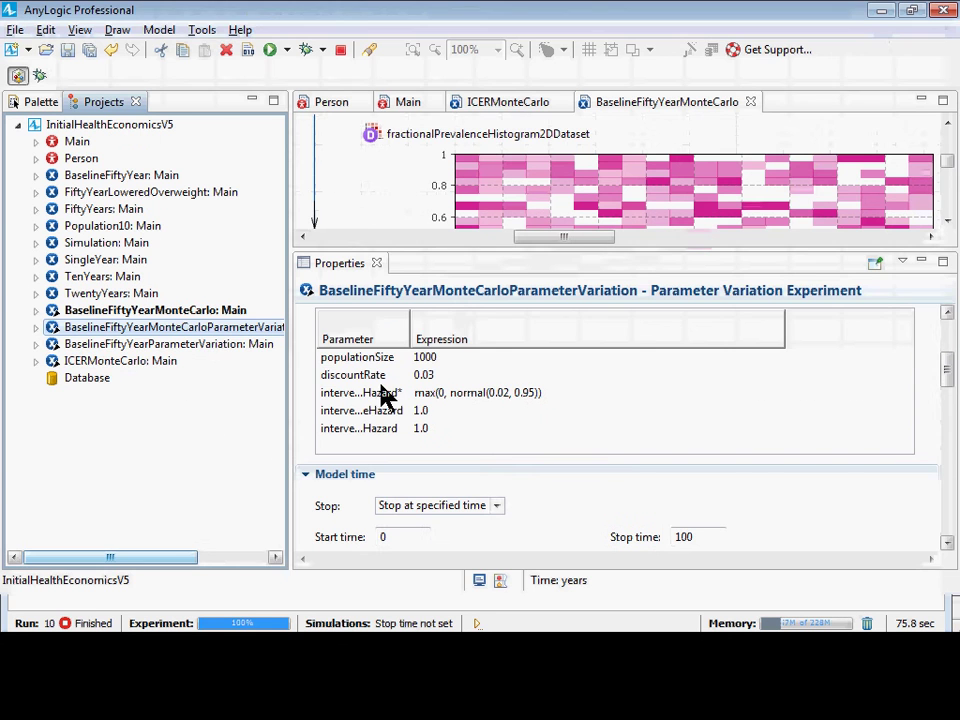
pyautogui.click(485, 397)
pyautogui.hotkey('alt', 'Tab')
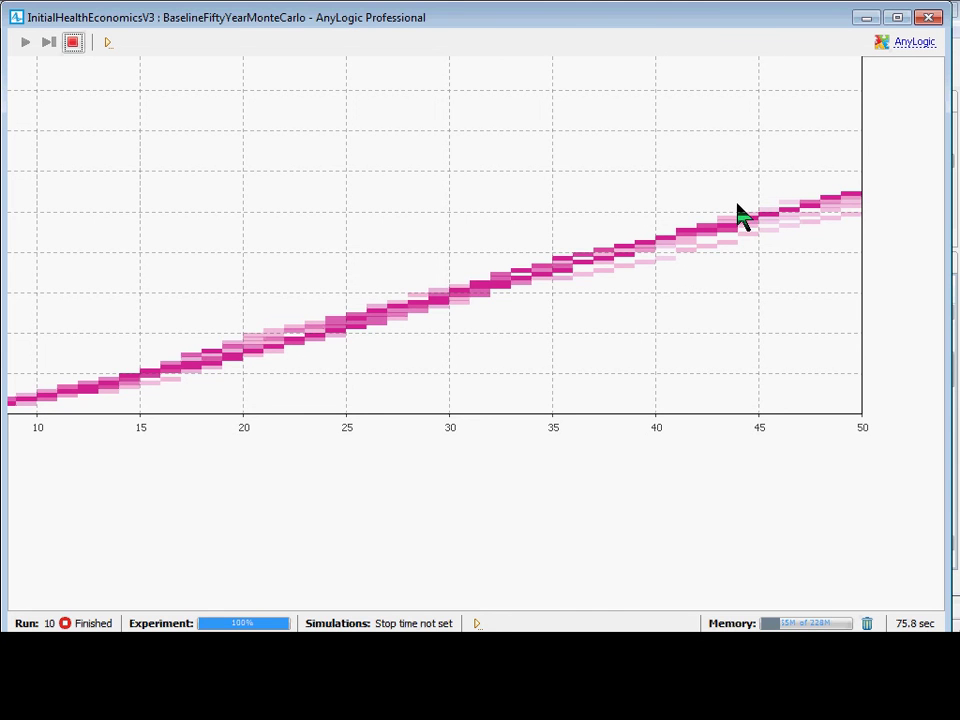
pyautogui.click(929, 19)
# - Review the Monte Carlo experiment's Randomness and Java action settings and save the project
pyautogui.scroll(-5, 455, 392)
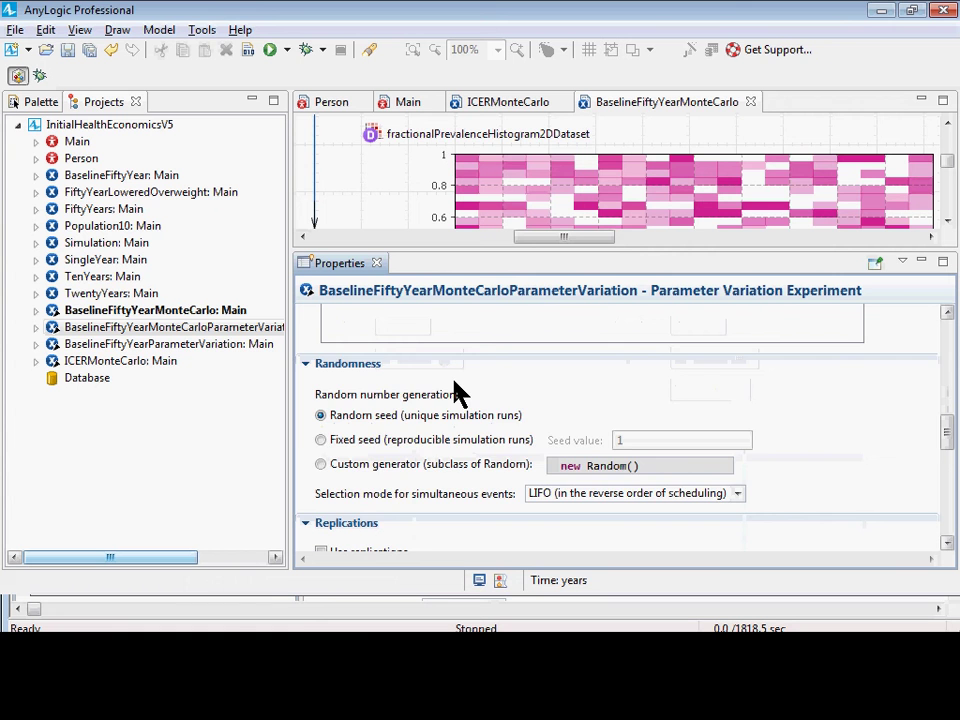
pyautogui.scroll(-4, 455, 392)
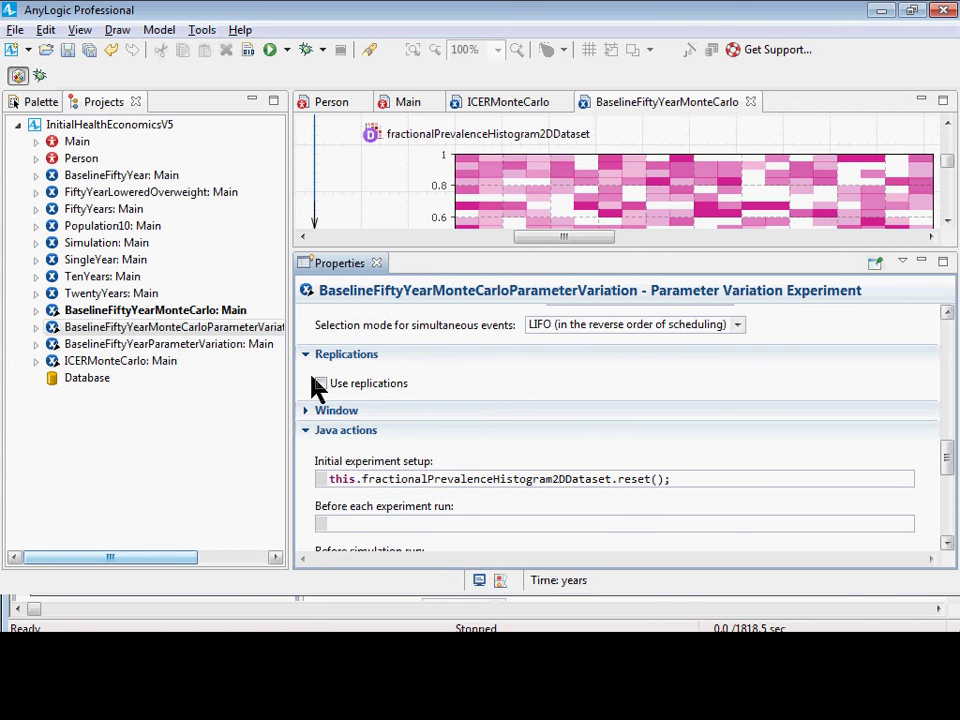
pyautogui.scroll(4, 493, 221)
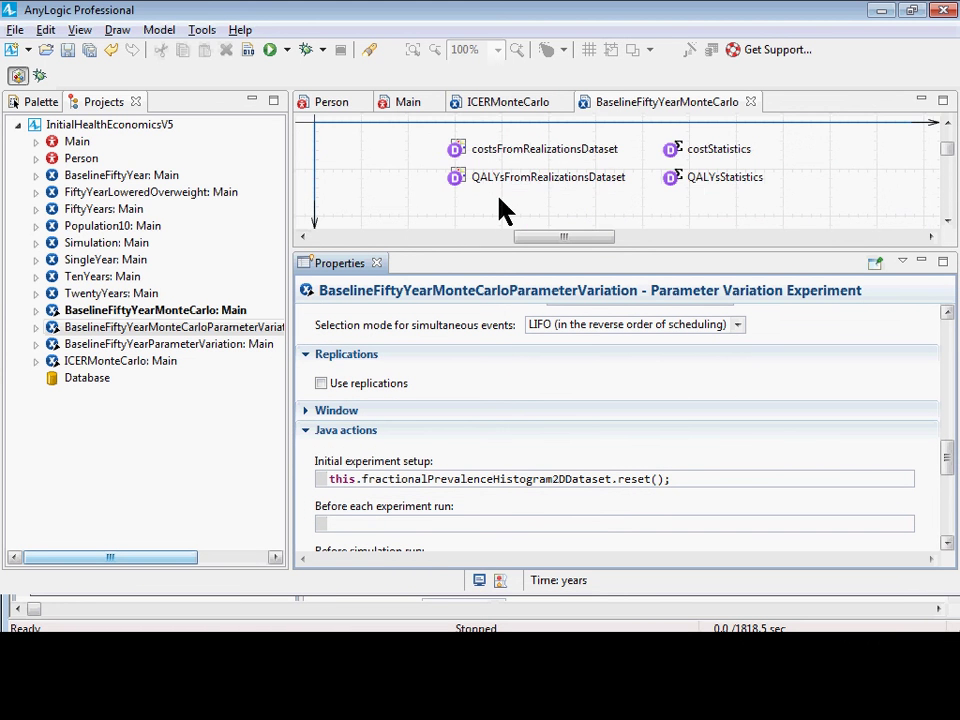
pyautogui.scroll(2, 510, 200)
pyautogui.scroll(-2, 508, 205)
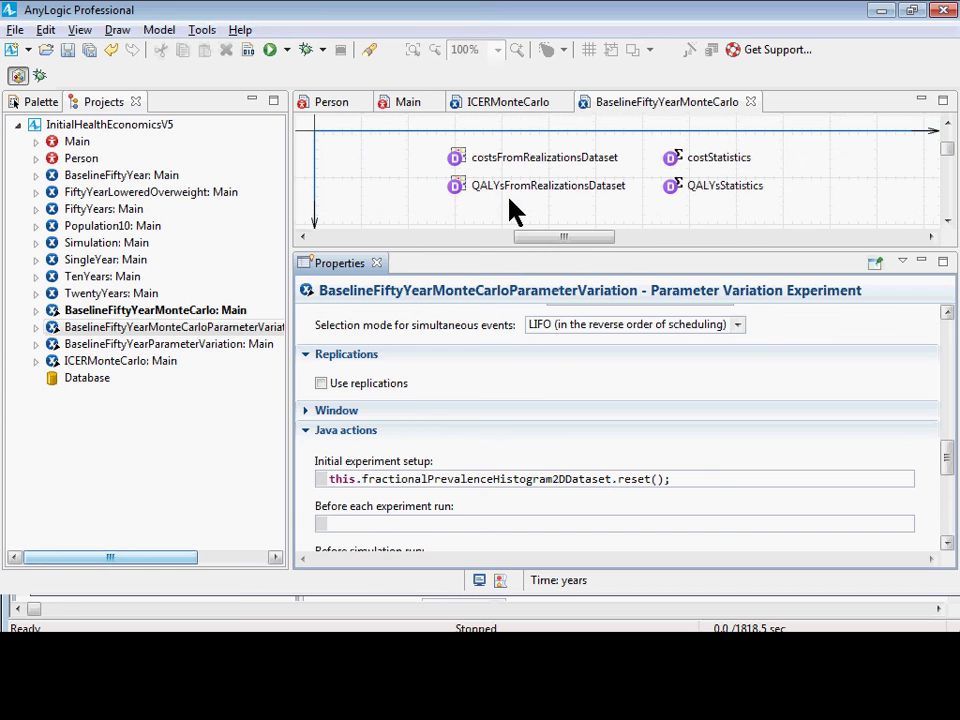
pyautogui.hotkey('ctrl', 's')
pyautogui.click(48, 328)
pyautogui.scroll(-10, 418, 336)
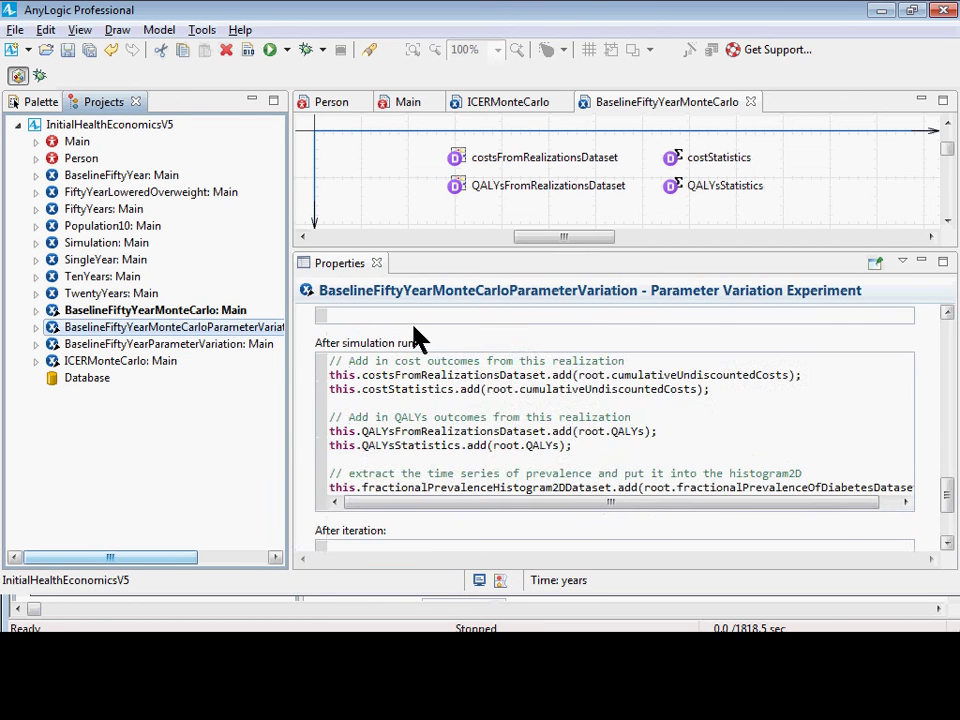
pyautogui.scroll(10, 428, 350)
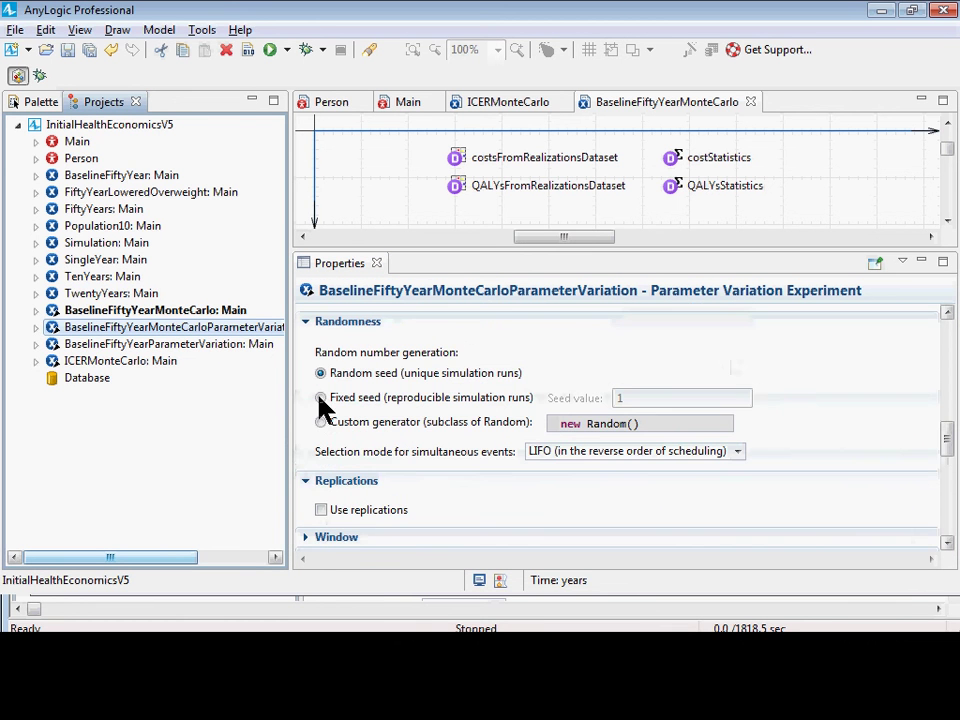
# - In BaselineFiftyYearParameterVariation, set the second intervention hazard parameter's type to Range
pyautogui.click(202, 348)
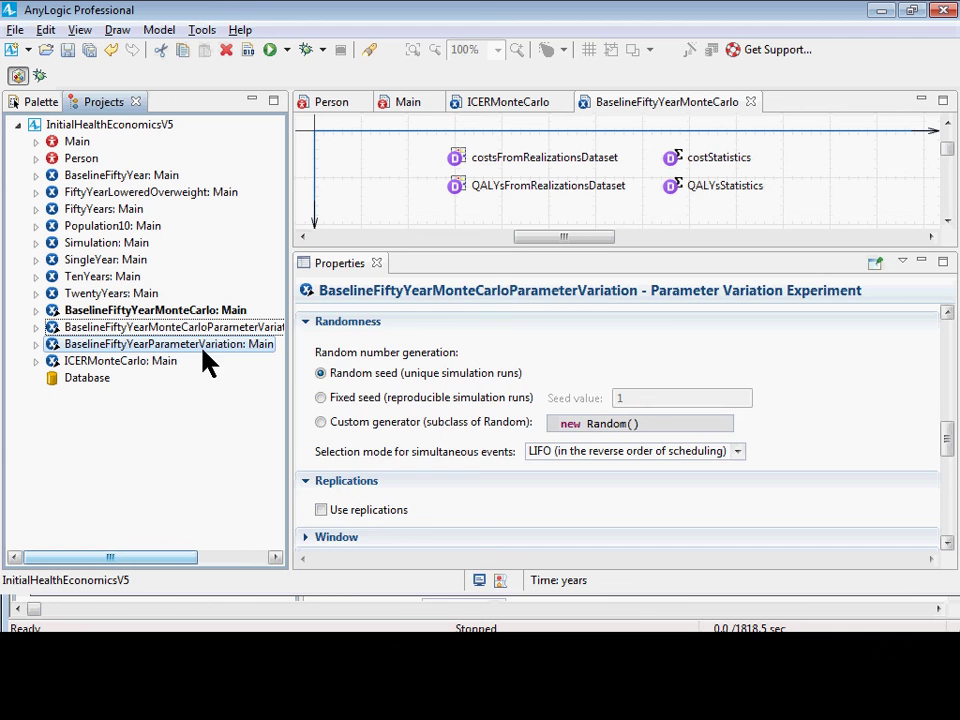
pyautogui.scroll(-2, 540, 415)
pyautogui.scroll(8, 542, 414)
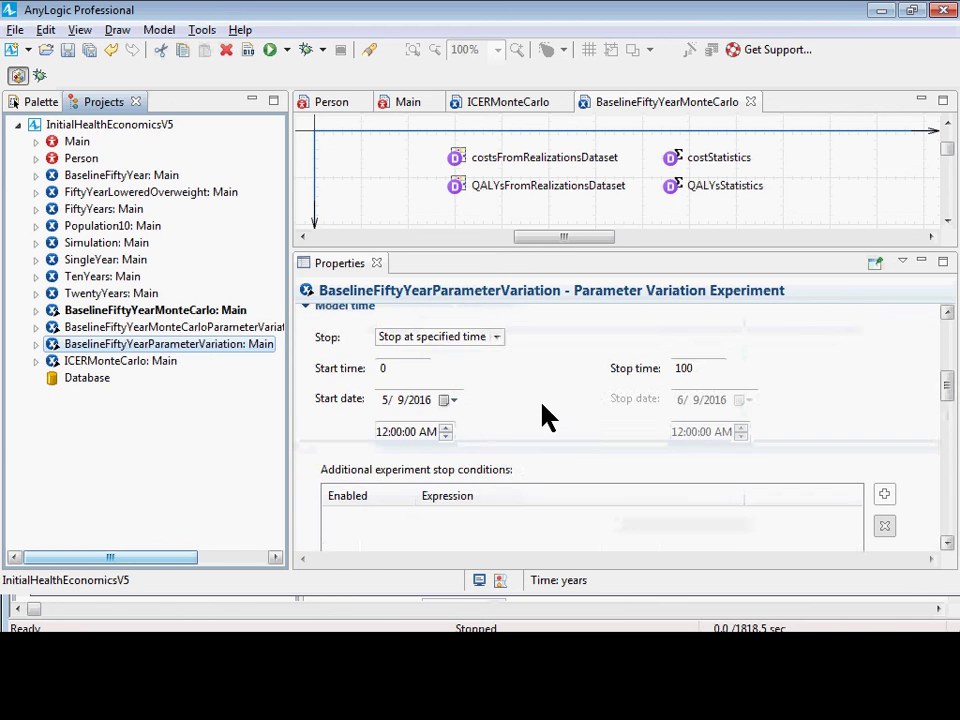
pyautogui.scroll(5, 545, 415)
pyautogui.click(533, 451)
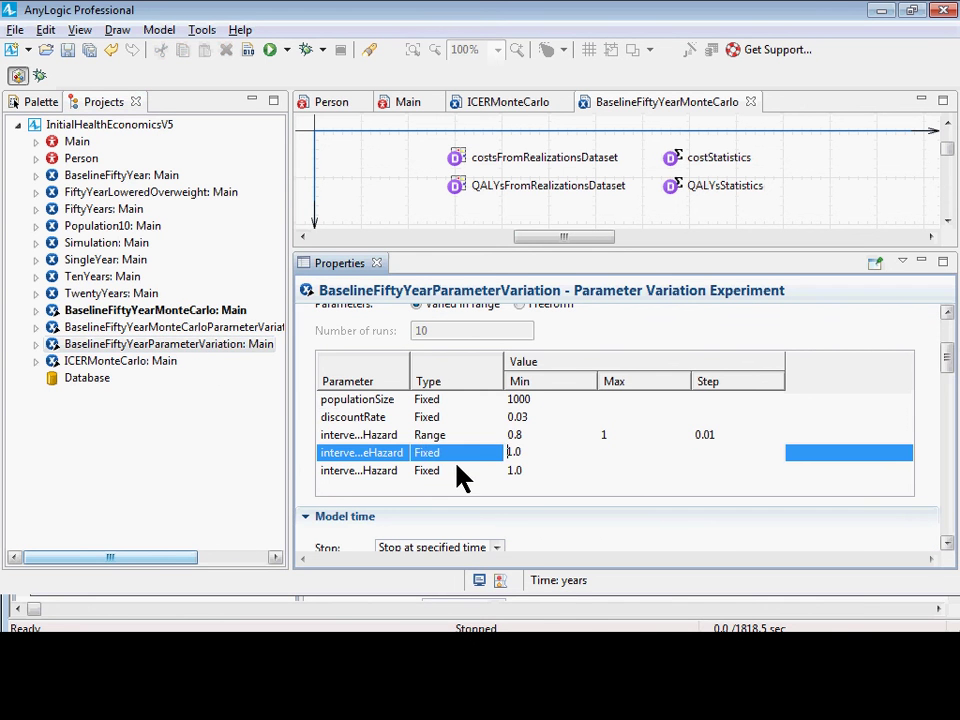
pyautogui.click(455, 453)
pyautogui.click(497, 459)
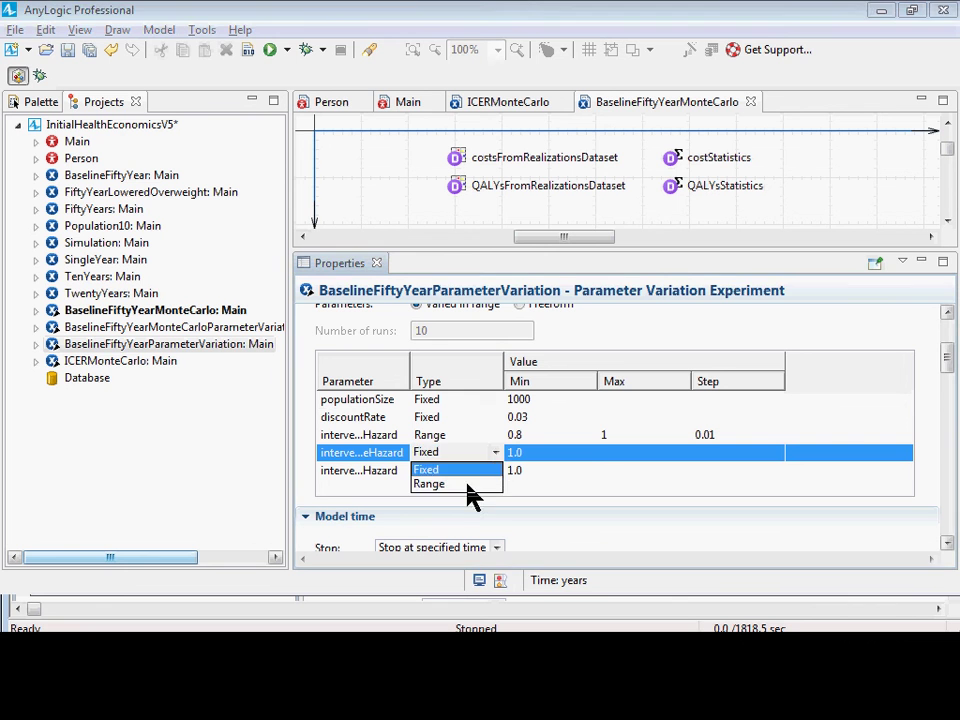
pyautogui.click(467, 484)
# - Give that range Min 0.8, Max 1 and Step 0.02, and save the project
pyautogui.click(550, 453)
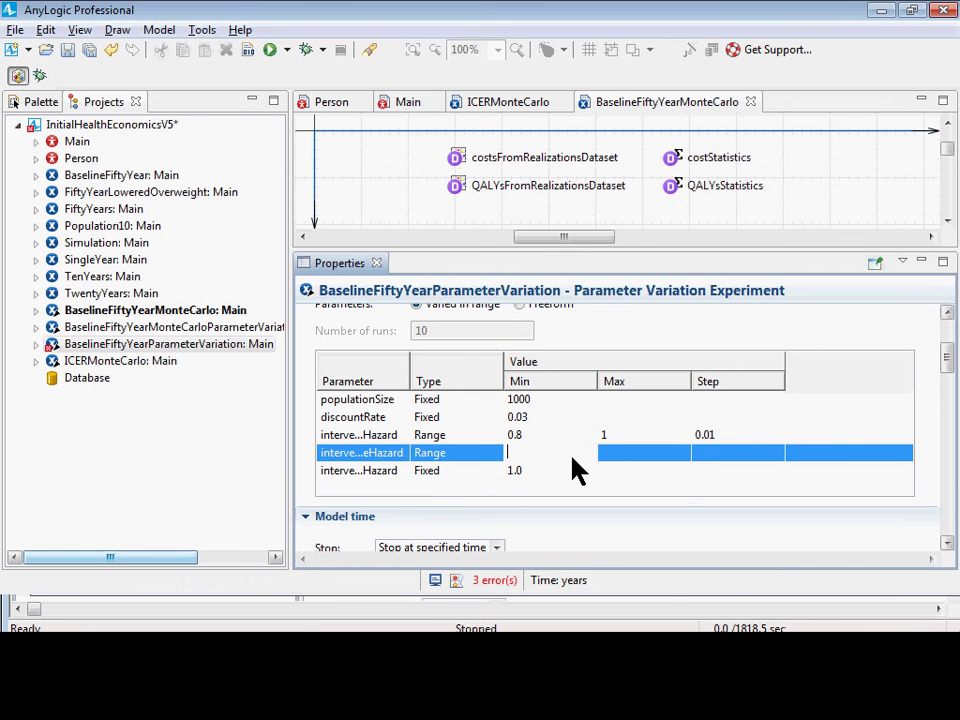
pyautogui.write('0.8')
pyautogui.click(620, 458)
pyautogui.write('1')
pyautogui.click(741, 456)
pyautogui.write('0')
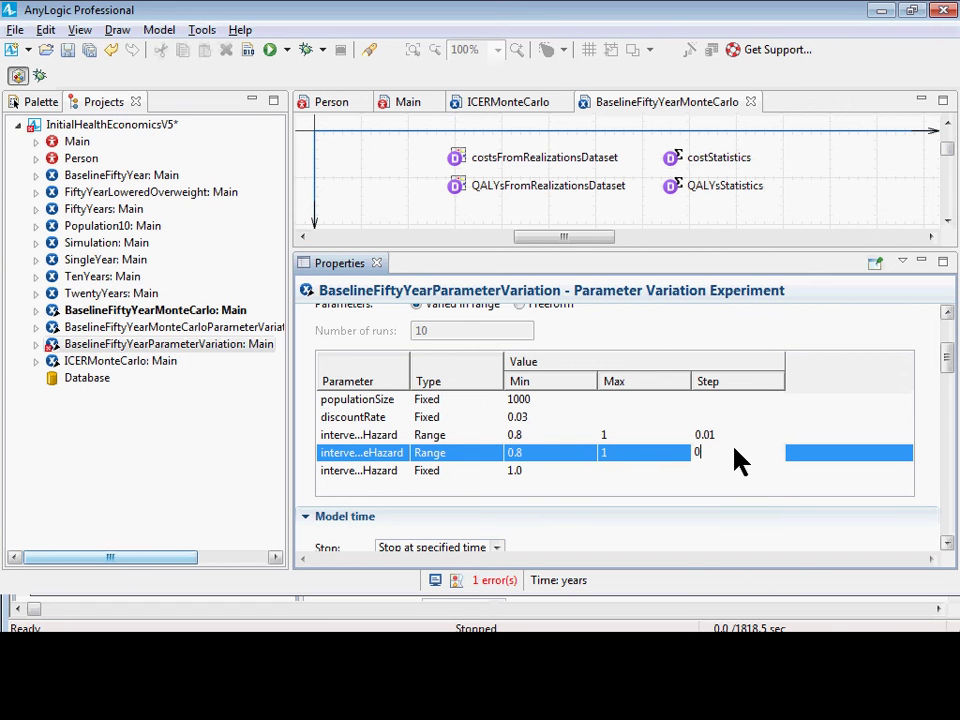
pyautogui.write('.02')
pyautogui.hotkey('ctrl', 's')
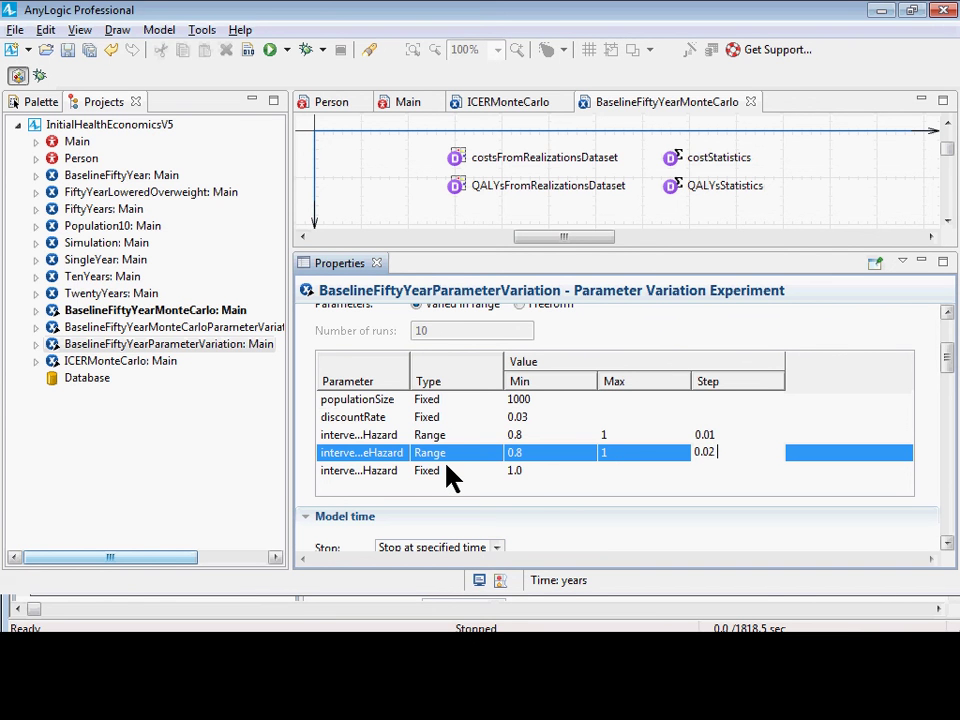
pyautogui.hotkey('ctrl', 's')
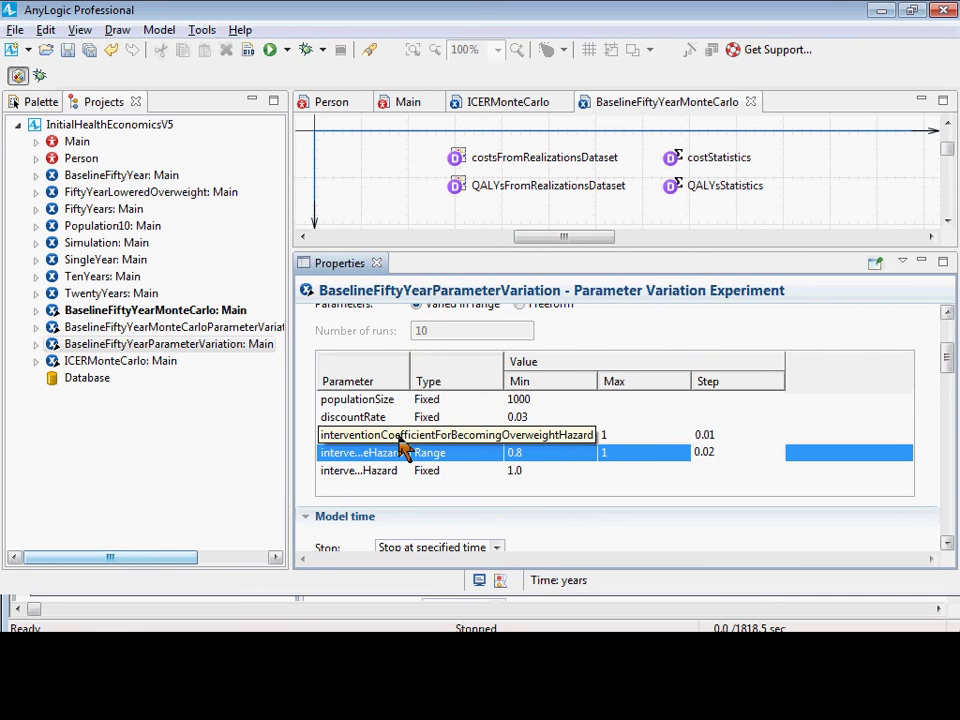
# - Return to the Monte Carlo experiment and place the cursor in its normal() hazard expression
pyautogui.click(190, 331)
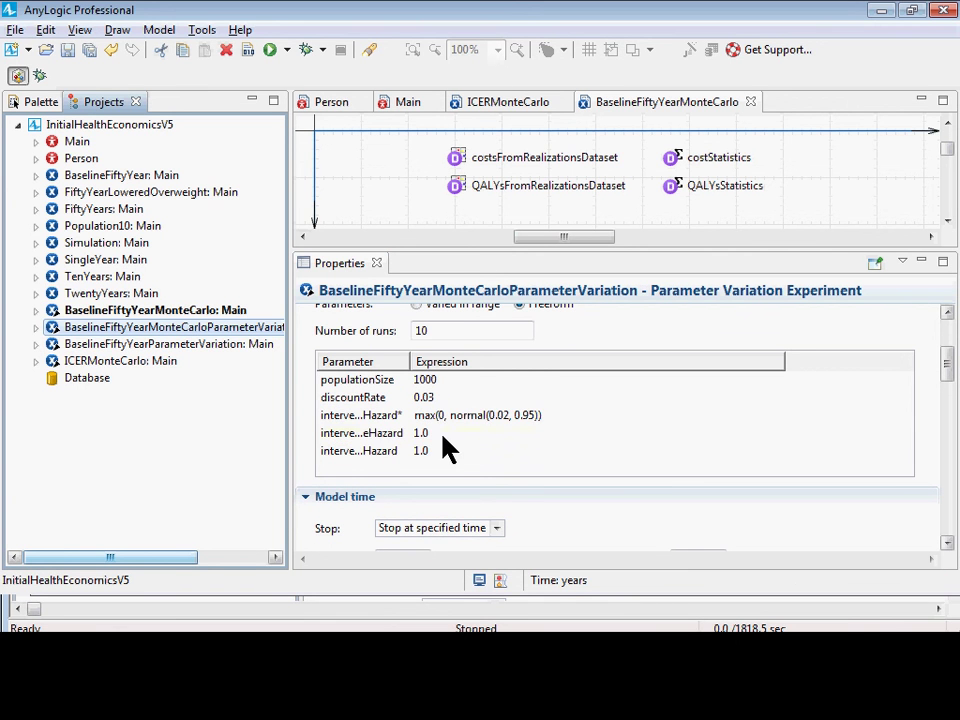
pyautogui.scroll(-3, 420, 470)
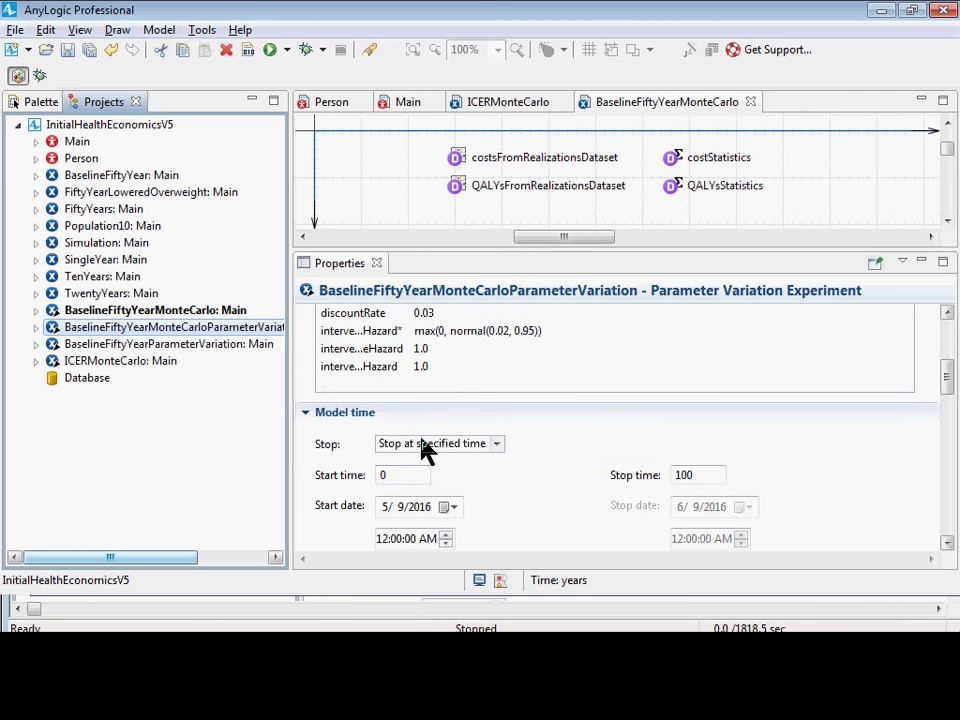
pyautogui.scroll(-1, 425, 455)
pyautogui.scroll(1, 424, 450)
pyautogui.scroll(3, 425, 472)
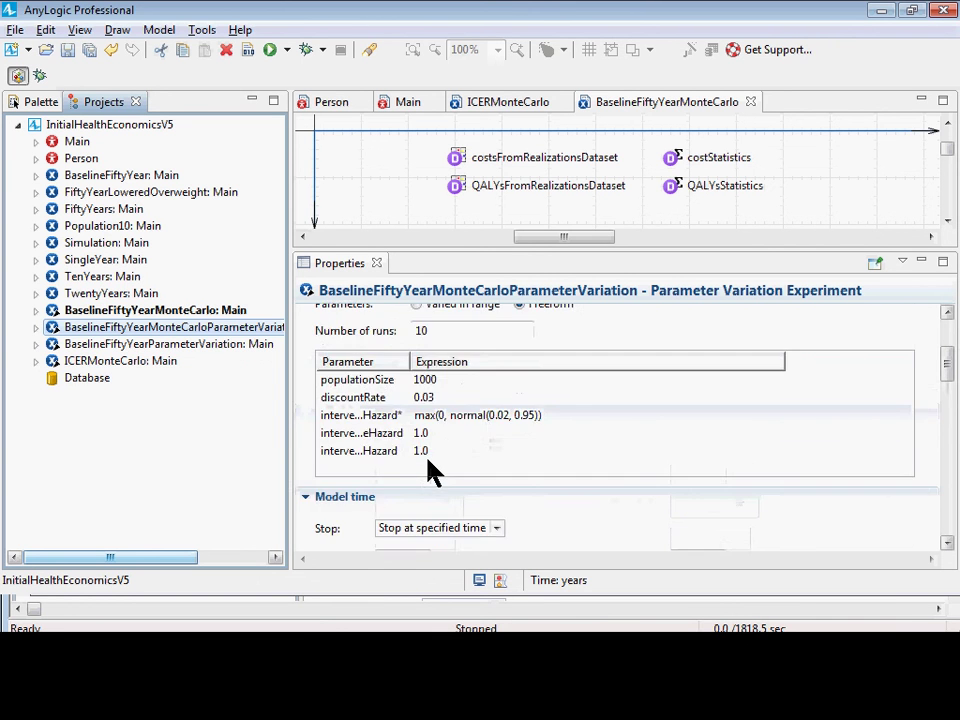
pyautogui.scroll(-1, 428, 472)
pyautogui.scroll(-1, 428, 472)
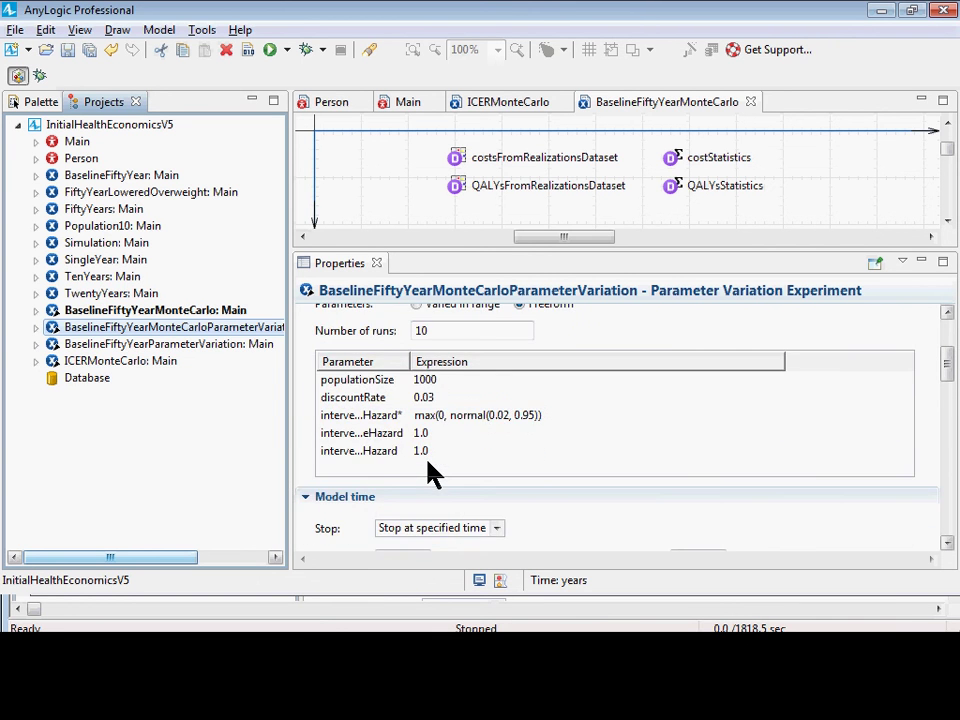
pyautogui.click(481, 416)
pyautogui.click(482, 414)
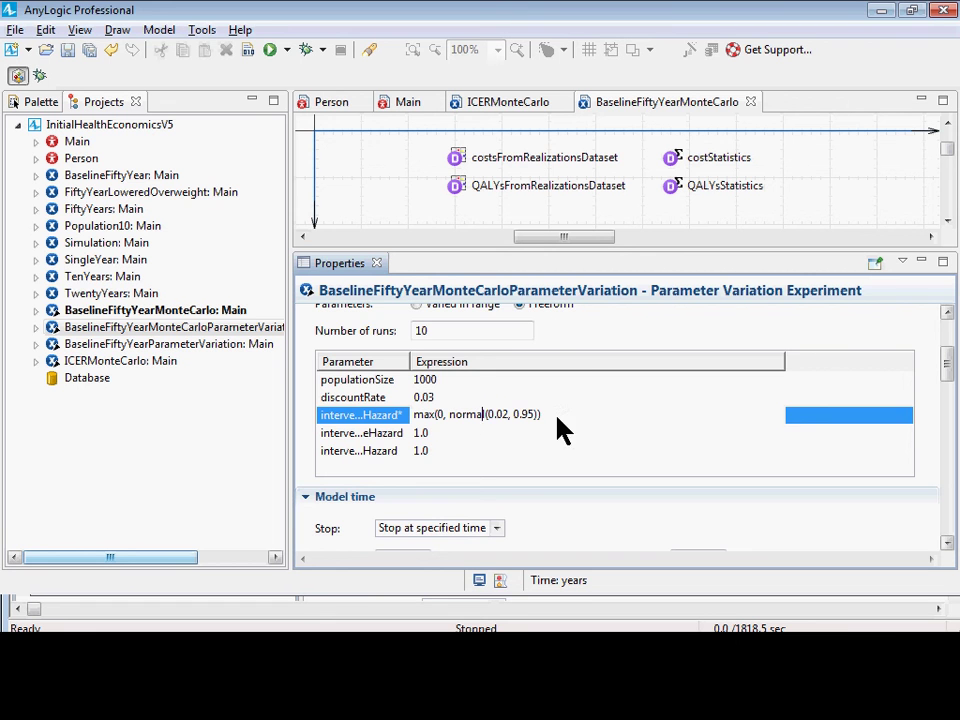
# - Place the cursor in the After simulation run code and open the probability distribution chooser
pyautogui.scroll(1, 590, 380)
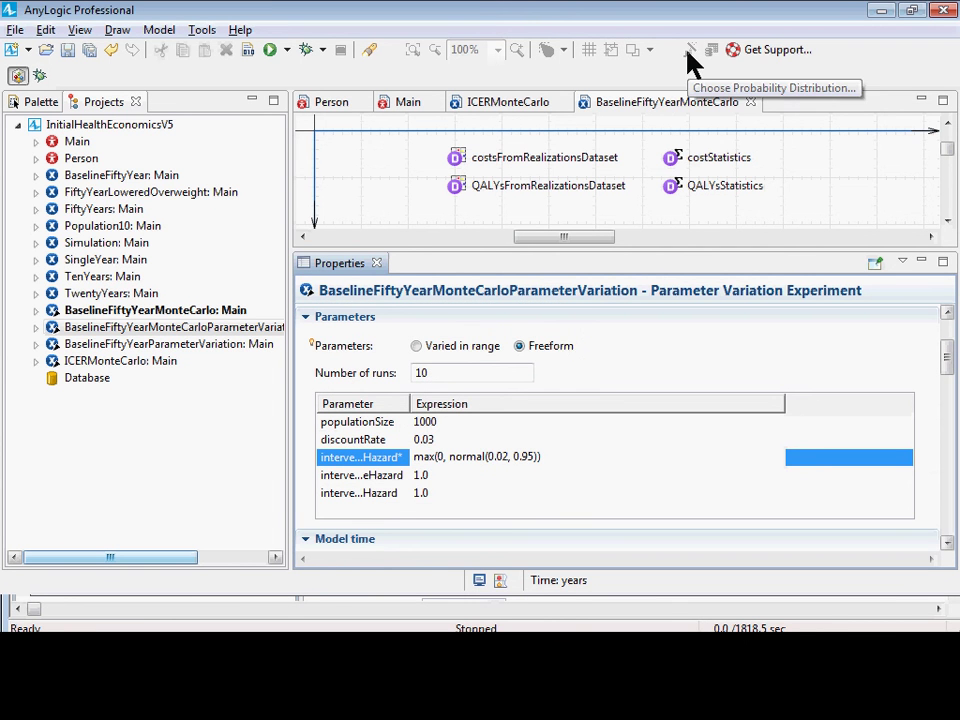
pyautogui.scroll(-3, 655, 140)
pyautogui.scroll(-8, 499, 476)
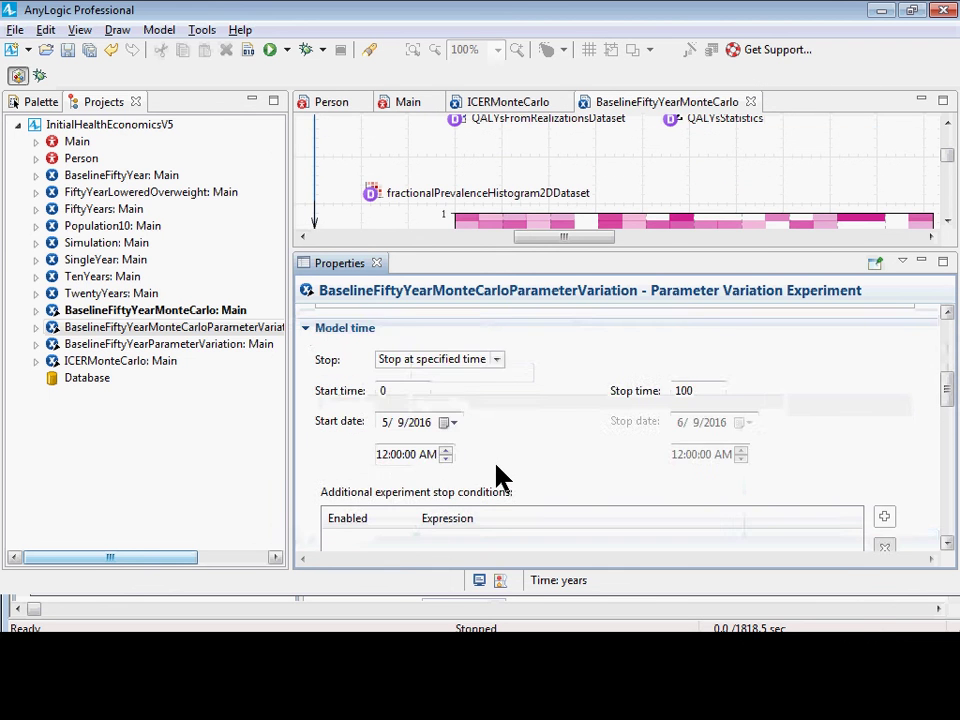
pyautogui.scroll(1, 497, 405)
pyautogui.scroll(5, 497, 405)
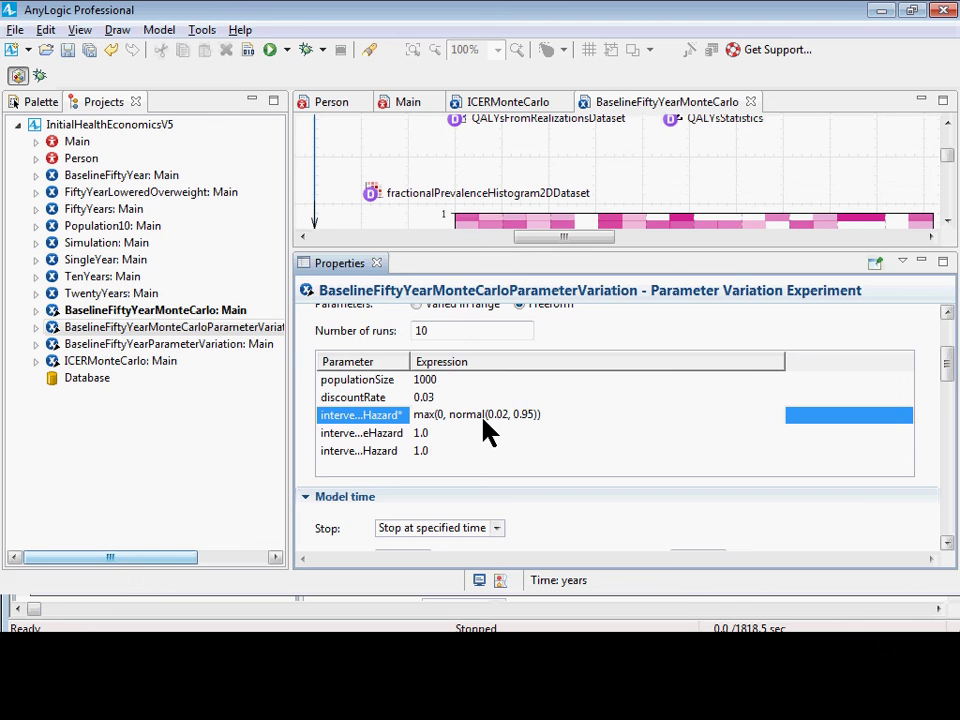
pyautogui.scroll(-5, 490, 422)
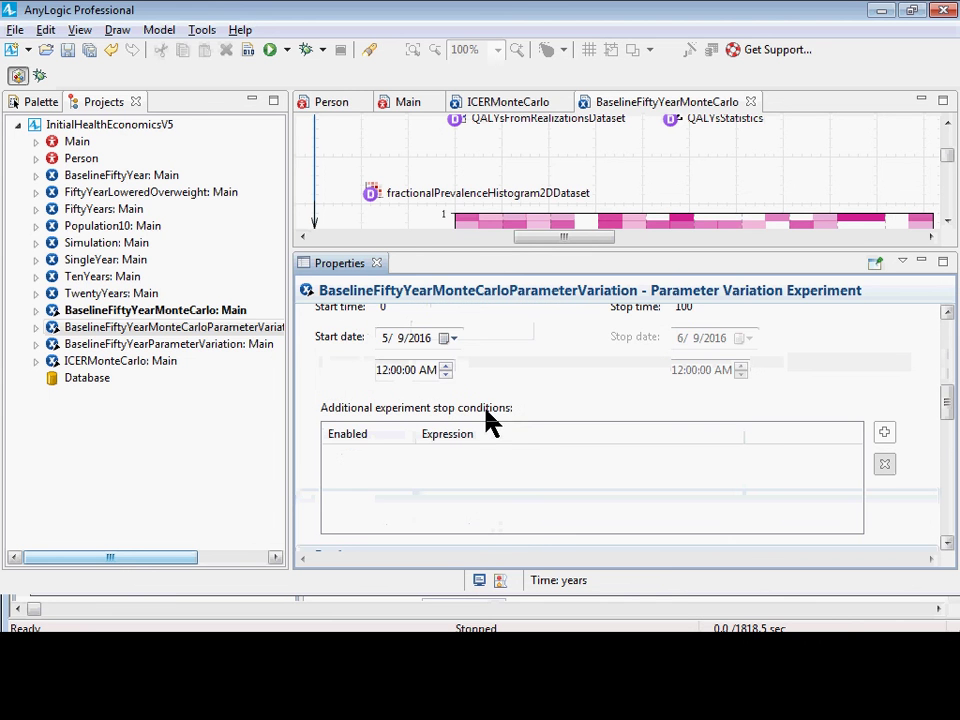
pyautogui.scroll(-10, 490, 422)
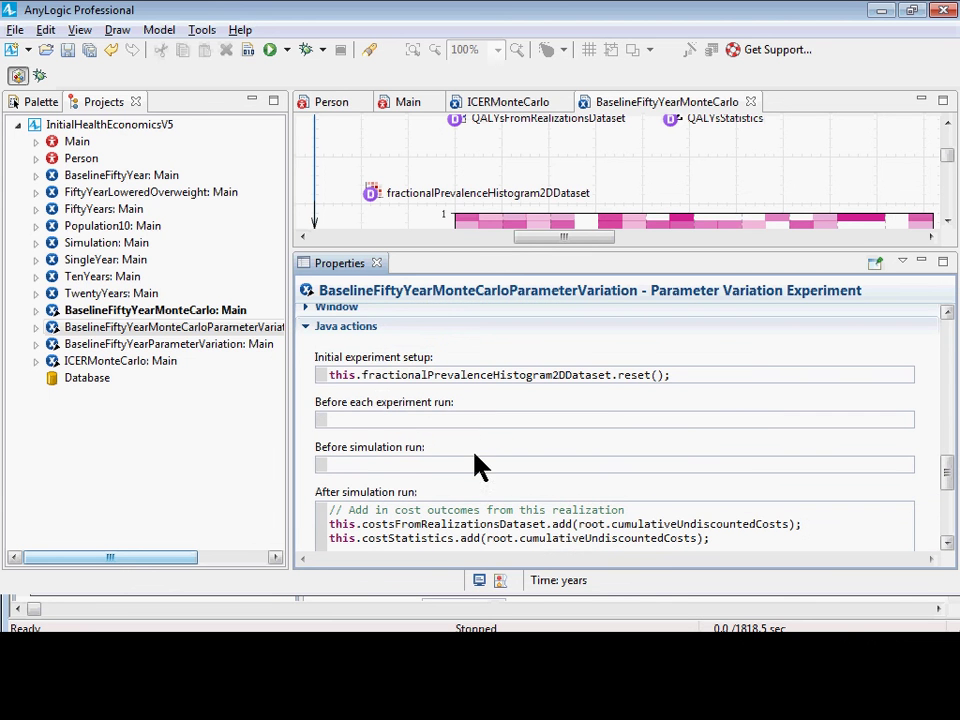
pyautogui.scroll(-2, 480, 470)
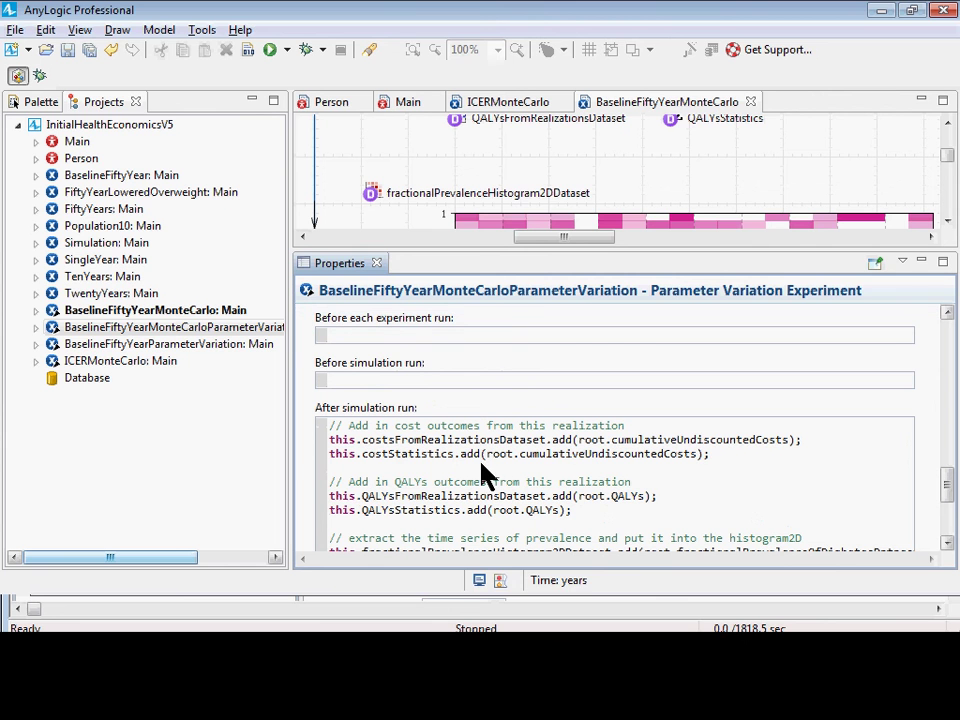
pyautogui.click(481, 466)
pyautogui.click(690, 49)
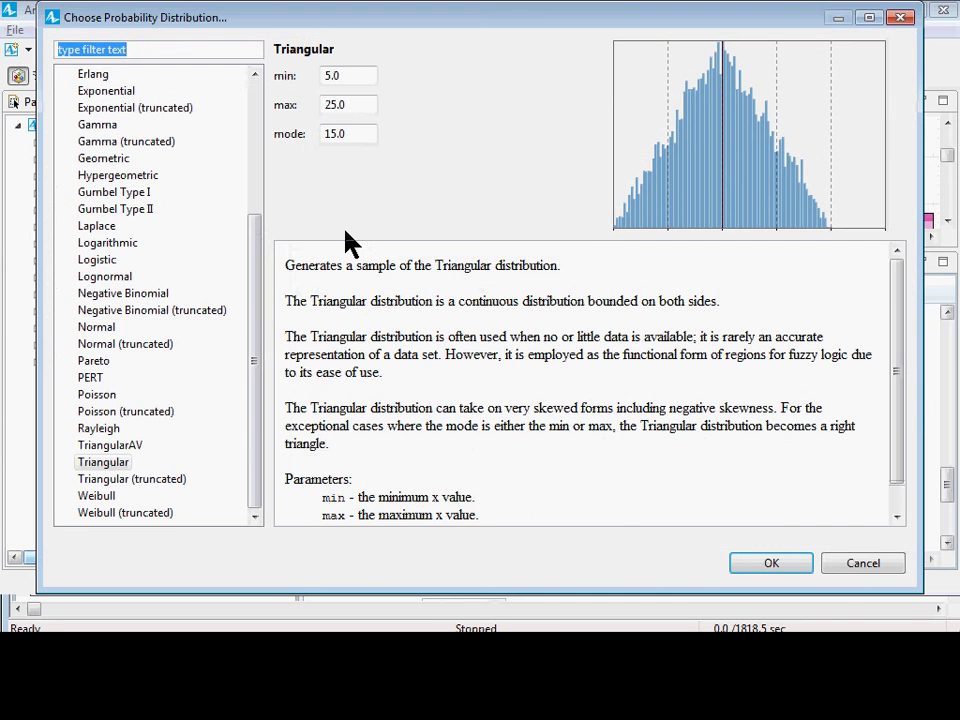
# - Preview the Beta distribution with q 5.0, trying p values 1, 3 and 5
pyautogui.moveTo(257, 279); pyautogui.dragTo(265, 120)
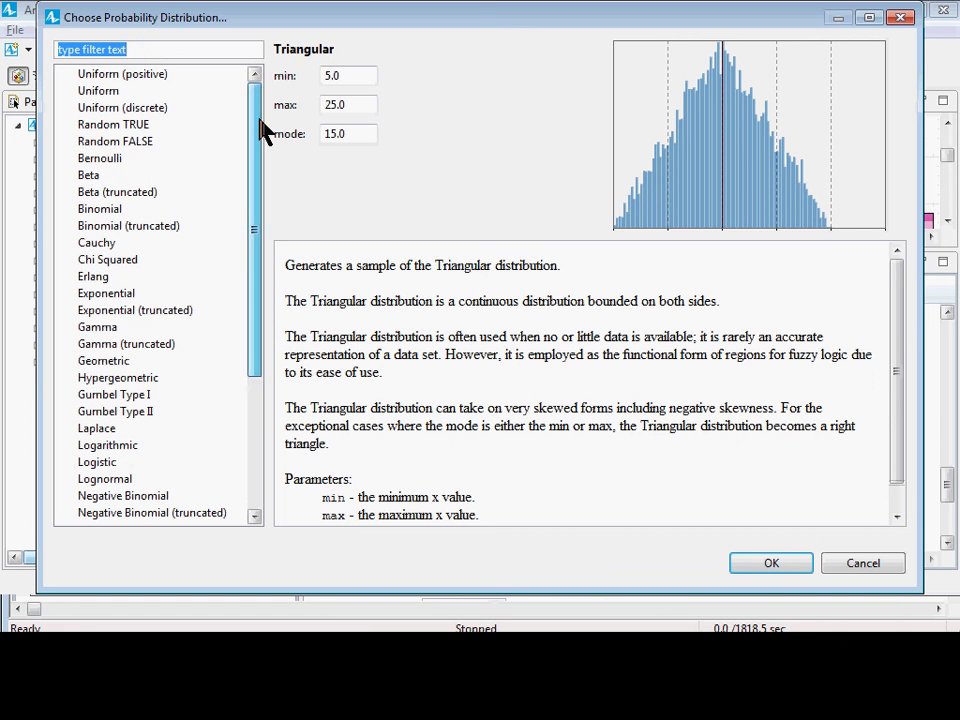
pyautogui.click(110, 160)
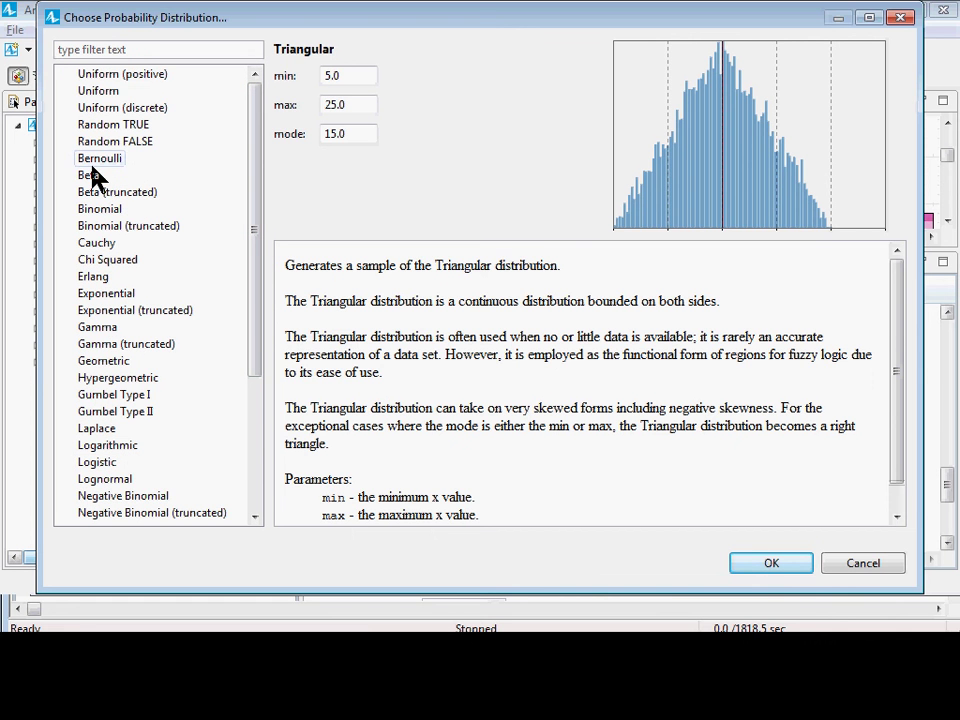
pyautogui.click(92, 174)
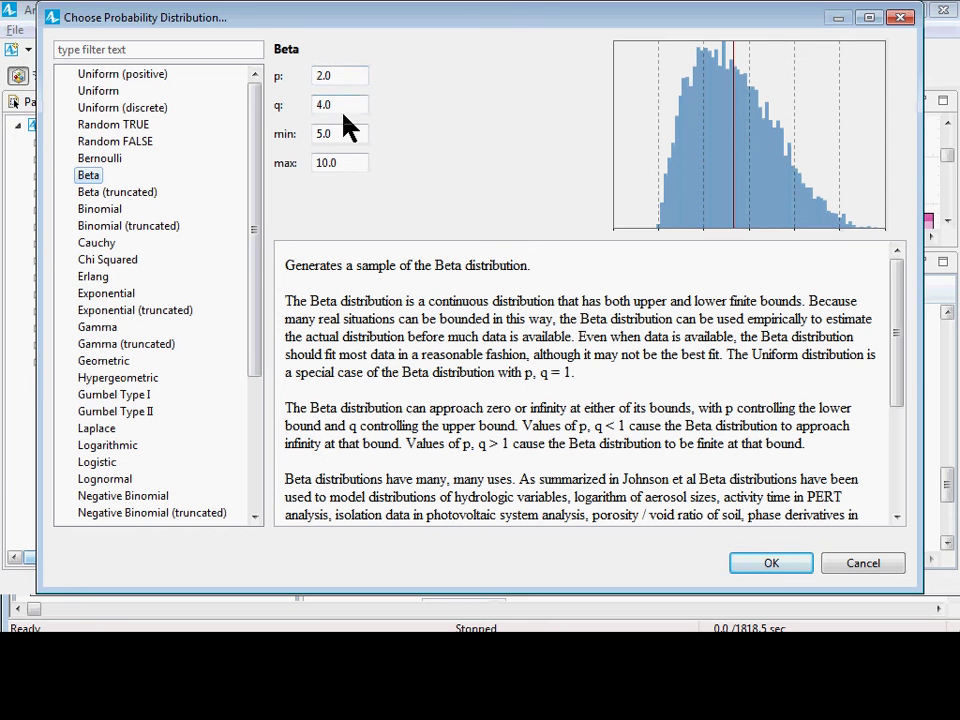
pyautogui.moveTo(330, 104); pyautogui.dragTo(308, 106)
pyautogui.write('5.0')
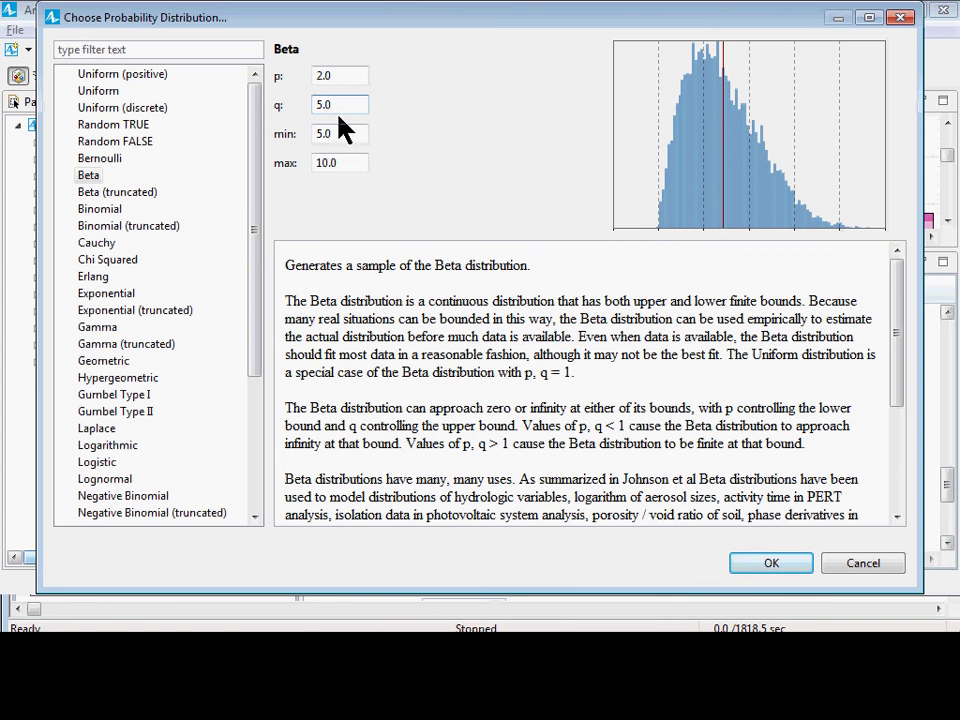
pyautogui.write('1.0')
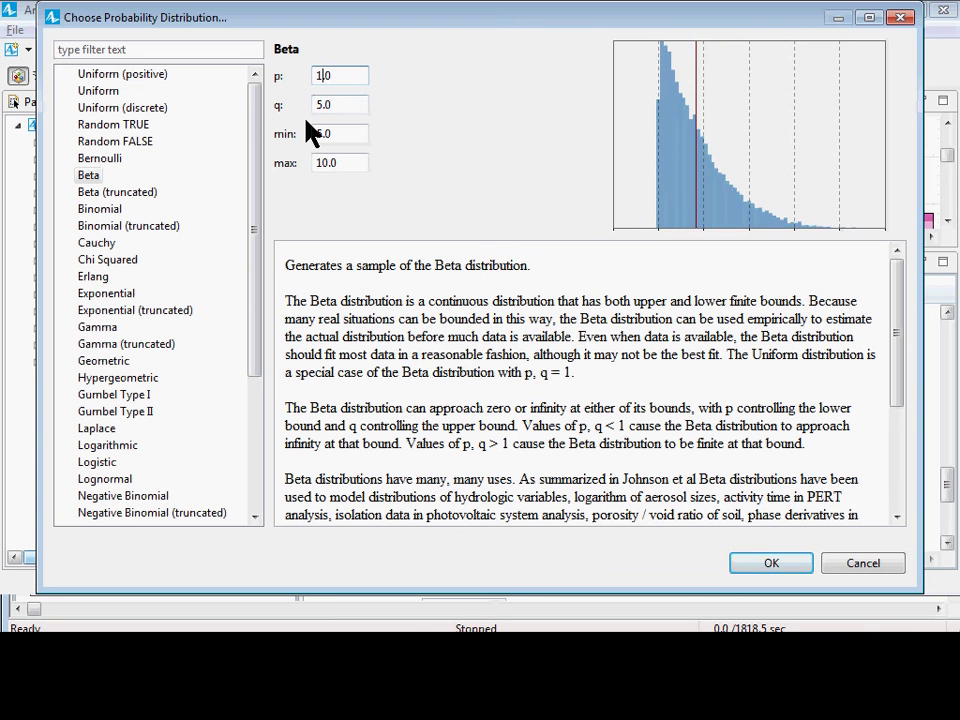
pyautogui.press('Left')
pyautogui.press('Left')
pyautogui.press('BackSpace')
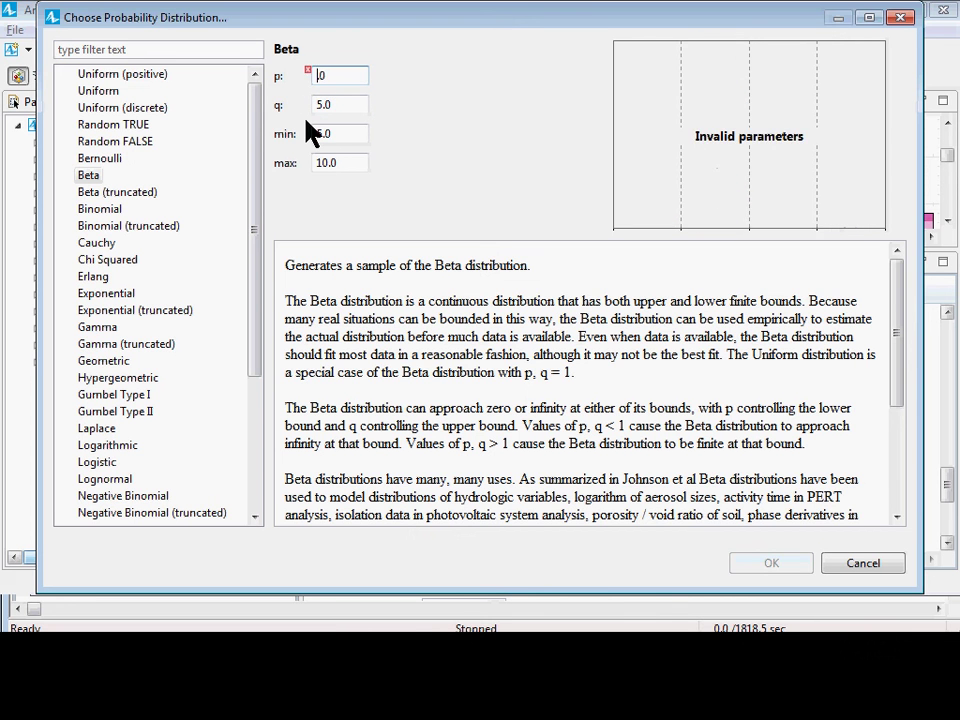
pyautogui.write('3.')
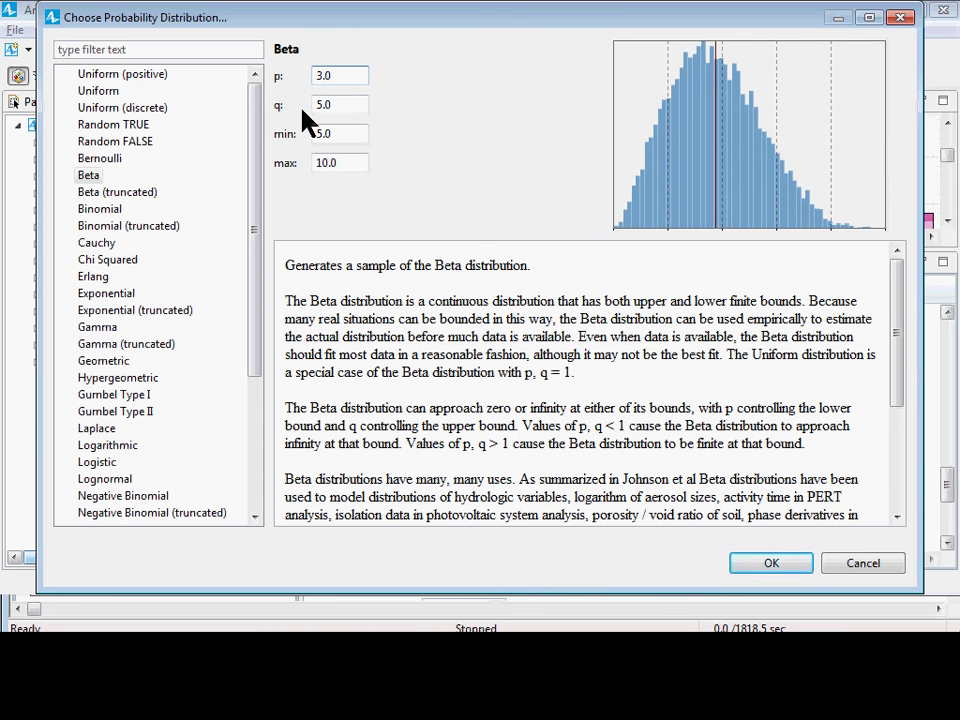
pyautogui.press('BackSpace')
pyautogui.write('5')
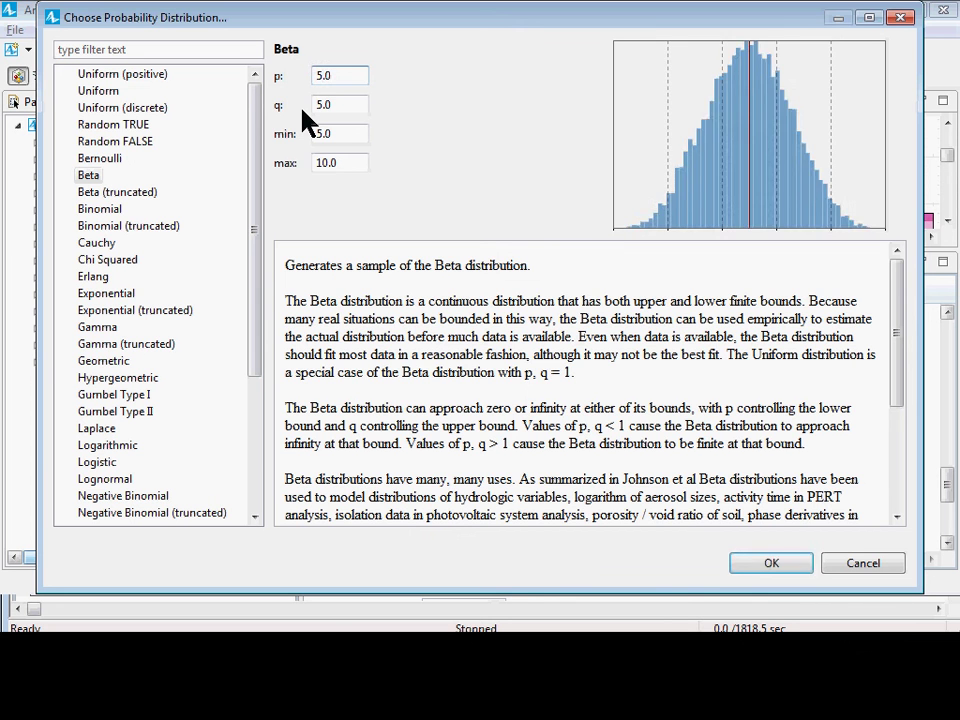
pyautogui.press('BackSpace')
# - Set Beta p to 4, then preview Bernoulli, Cauchy, Chi Squared, Gamma, Normal, Triangular and Weibull distributions
pyautogui.write('4')
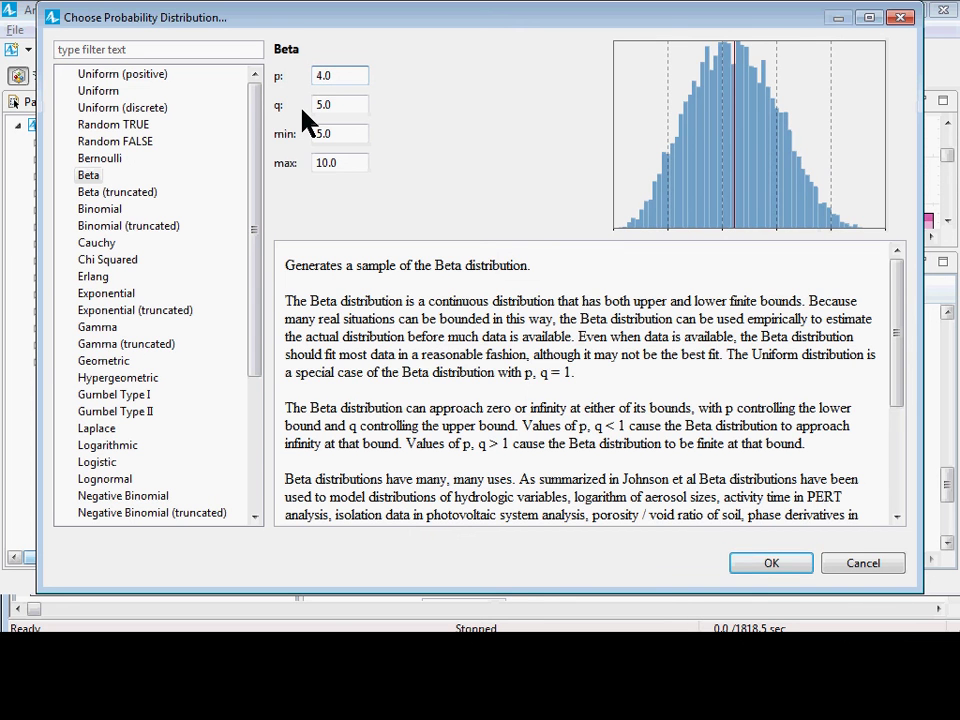
pyautogui.click(121, 162)
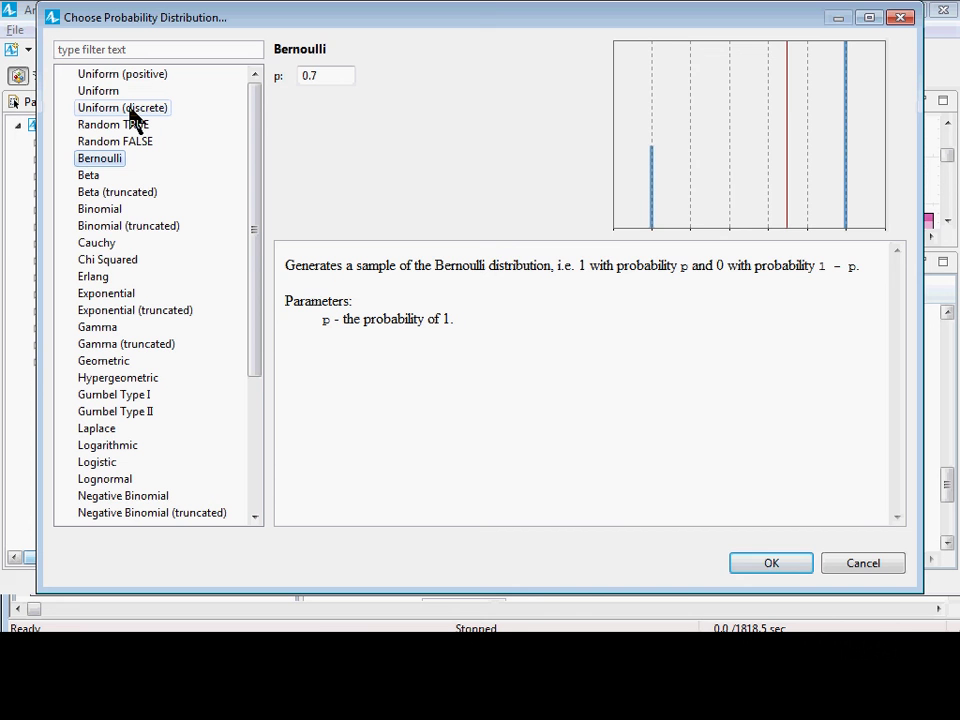
pyautogui.click(111, 244)
pyautogui.click(106, 261)
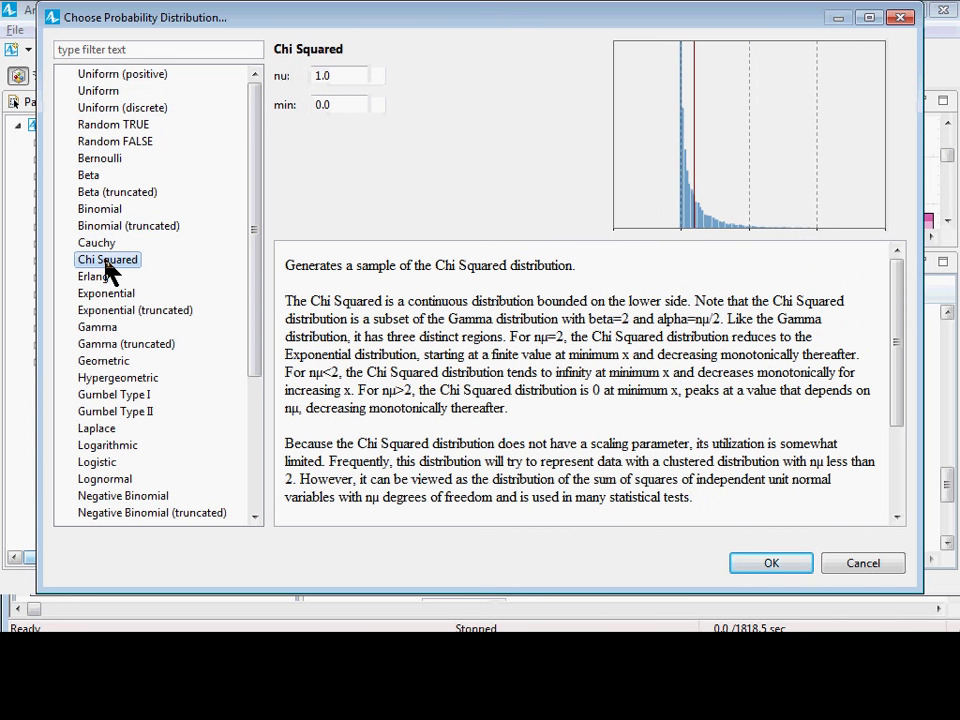
pyautogui.click(100, 329)
pyautogui.click(112, 345)
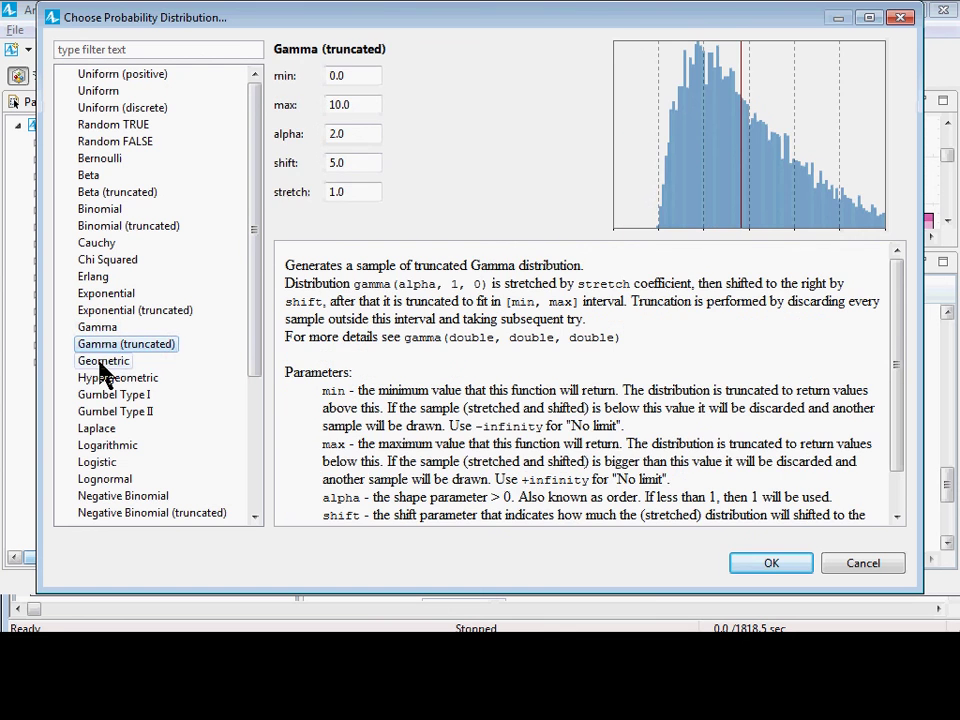
pyautogui.scroll(-4, 105, 372)
pyautogui.click(100, 395)
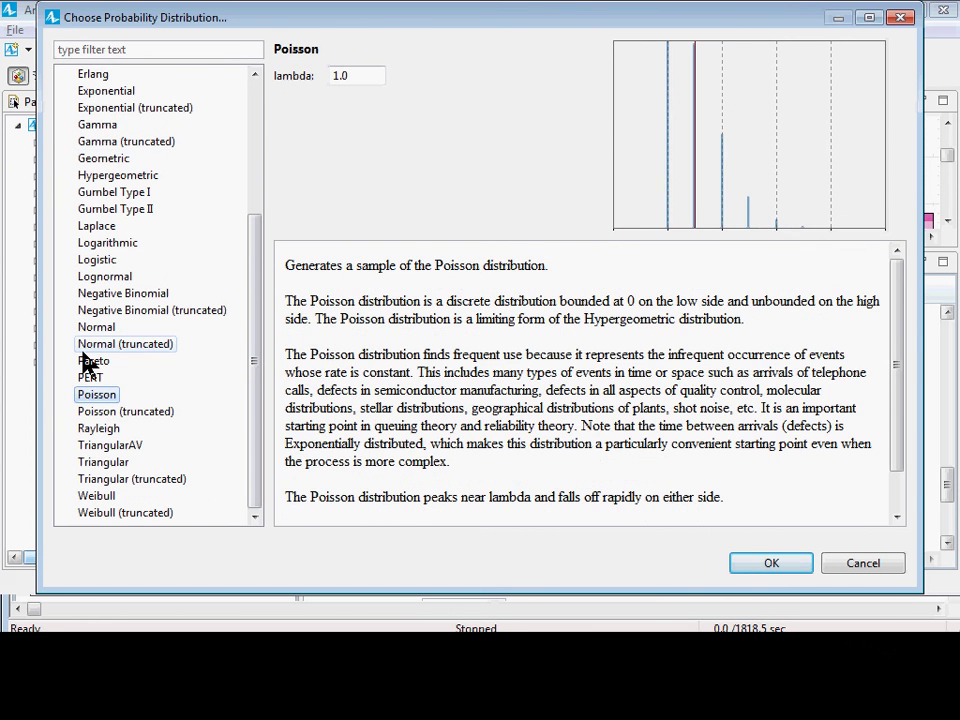
pyautogui.click(100, 344)
pyautogui.click(124, 446)
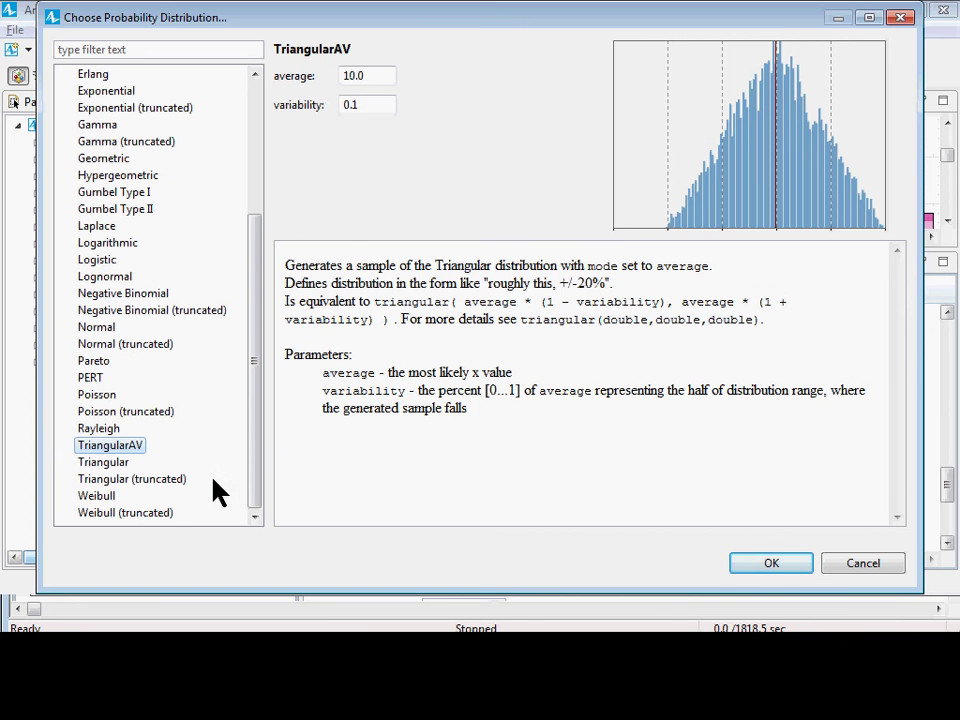
pyautogui.click(110, 480)
pyautogui.click(104, 497)
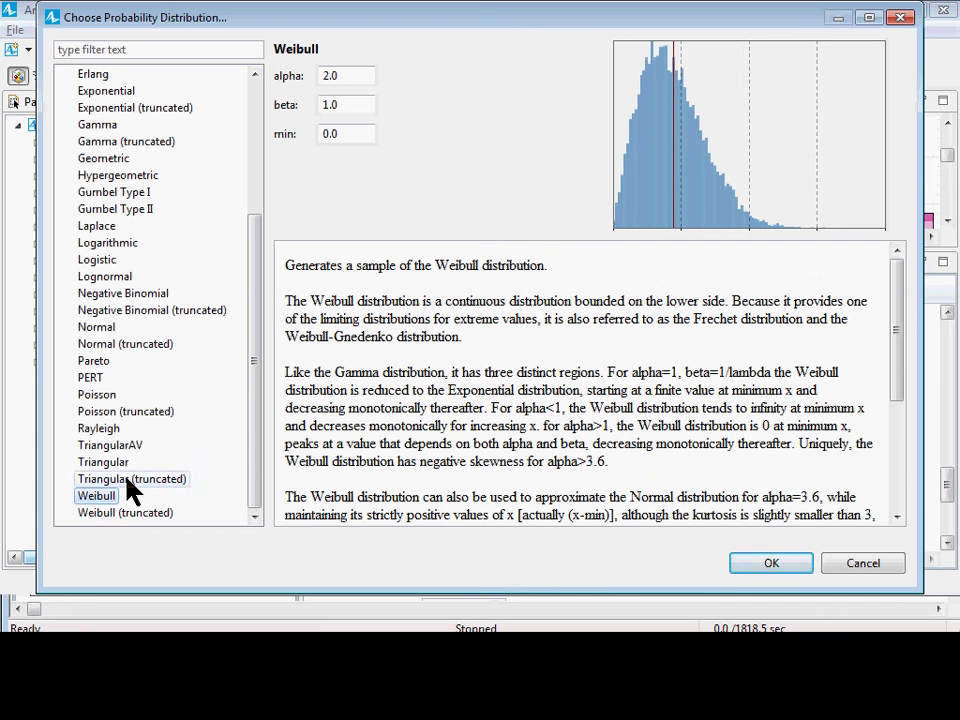
pyautogui.click(110, 463)
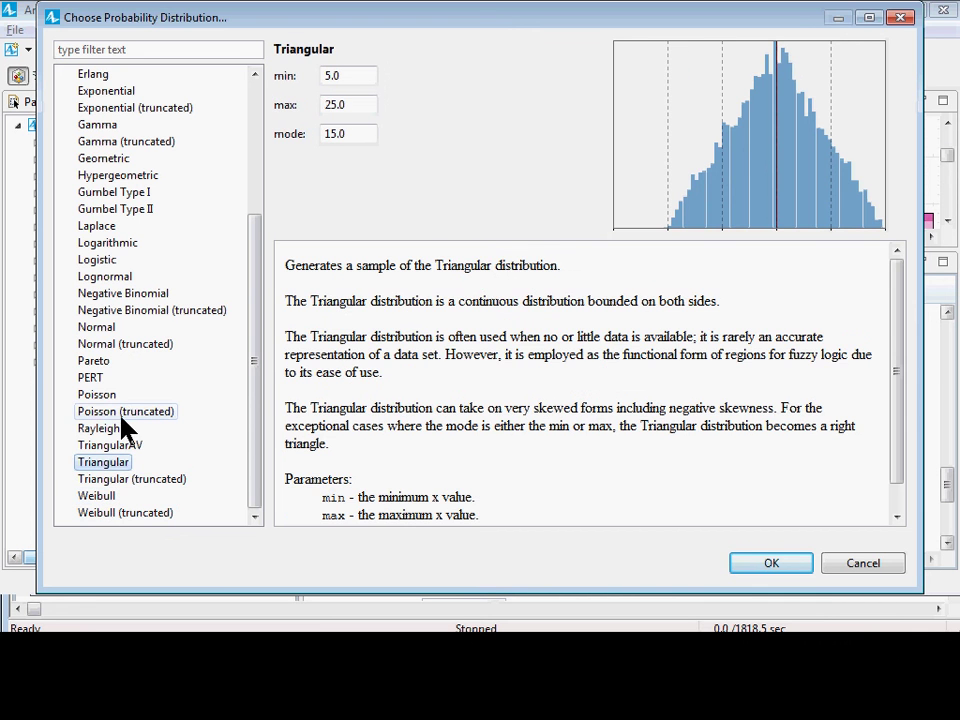
# - Choose Poisson with lambda 4 and insert poisson(4) into the After simulation run code
pyautogui.click(97, 395)
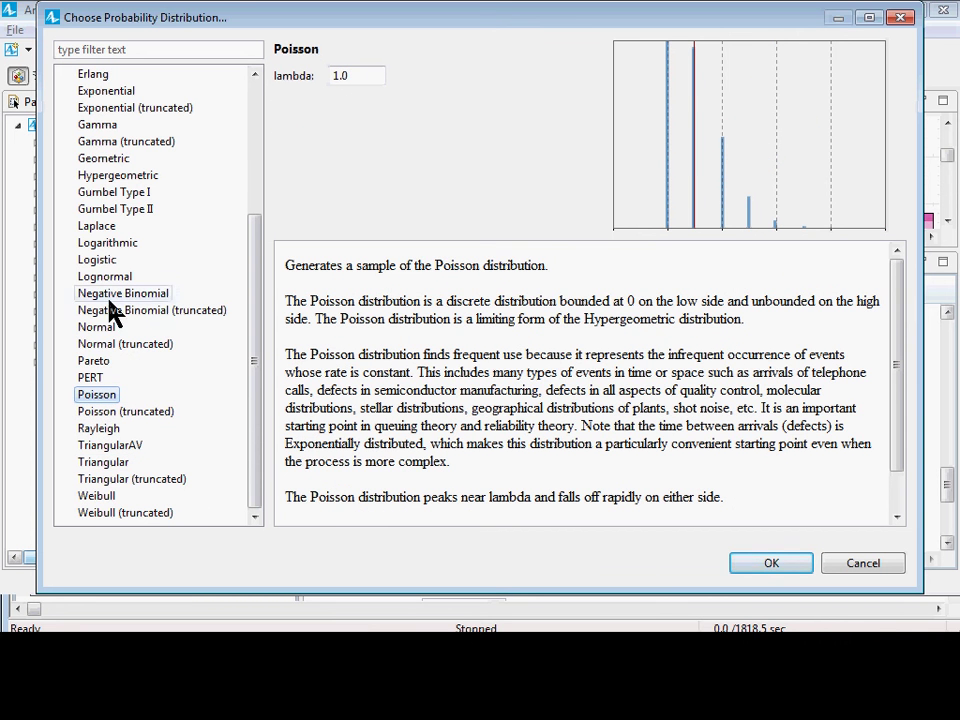
pyautogui.moveTo(370, 28); pyautogui.dragTo(397, 31)
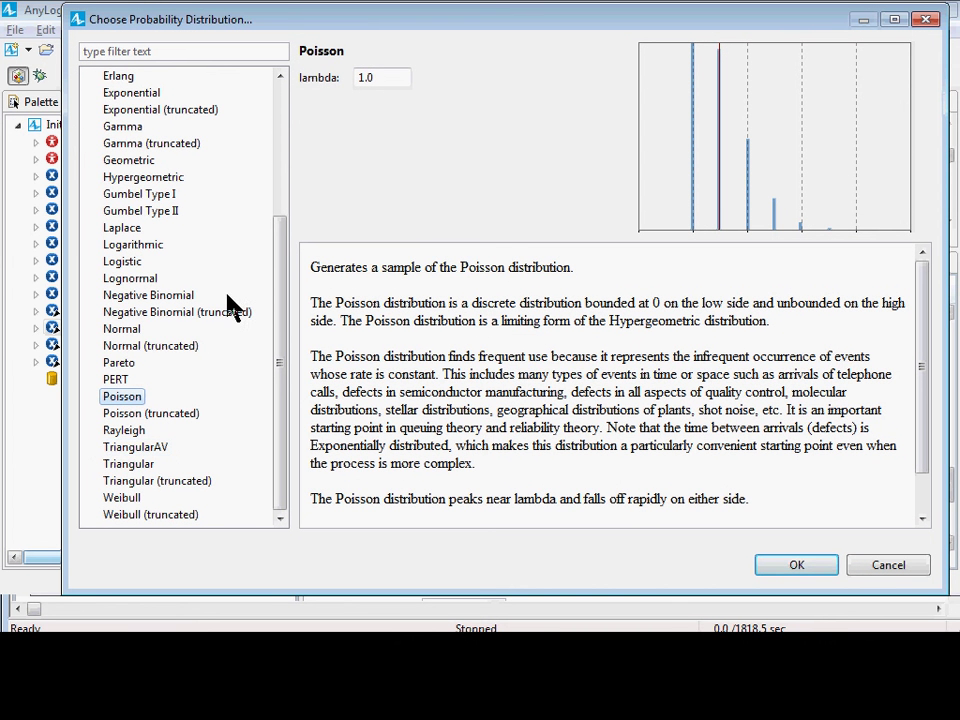
pyautogui.doubleClick(369, 78)
pyautogui.write('4')
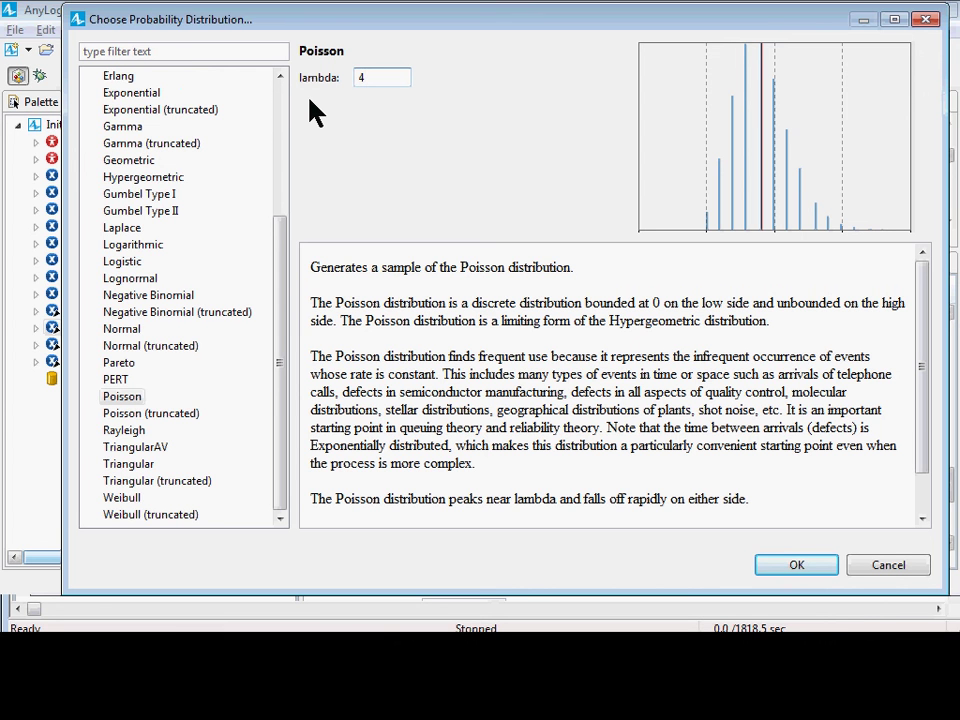
pyautogui.click(773, 572)
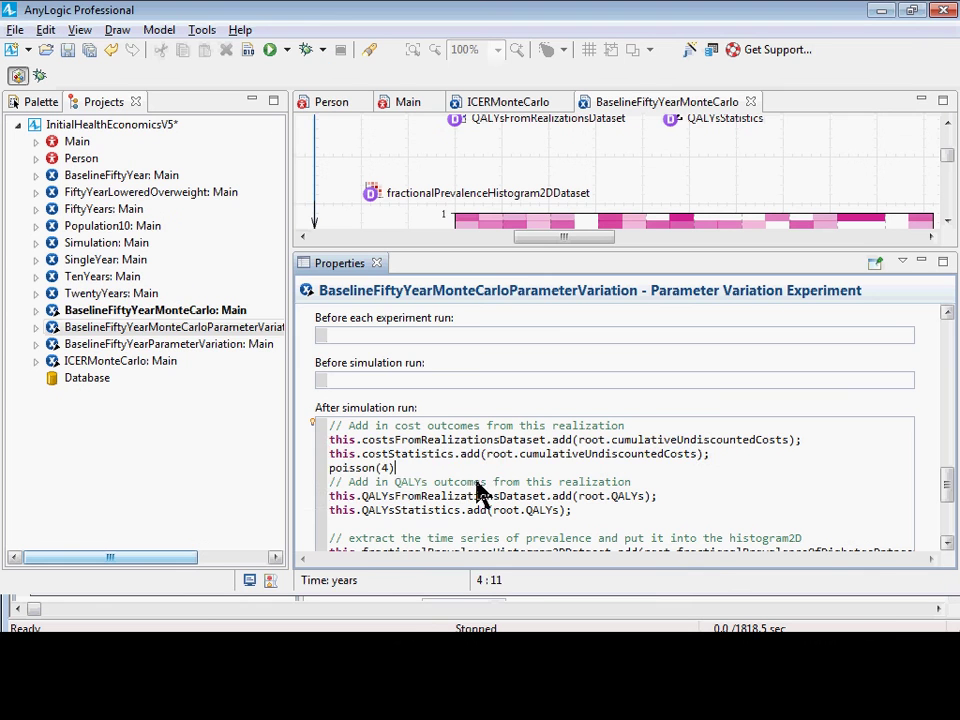
# - Delete the inserted poisson(4) from the After simulation run code and save the project
pyautogui.moveTo(414, 467); pyautogui.dragTo(318, 472)
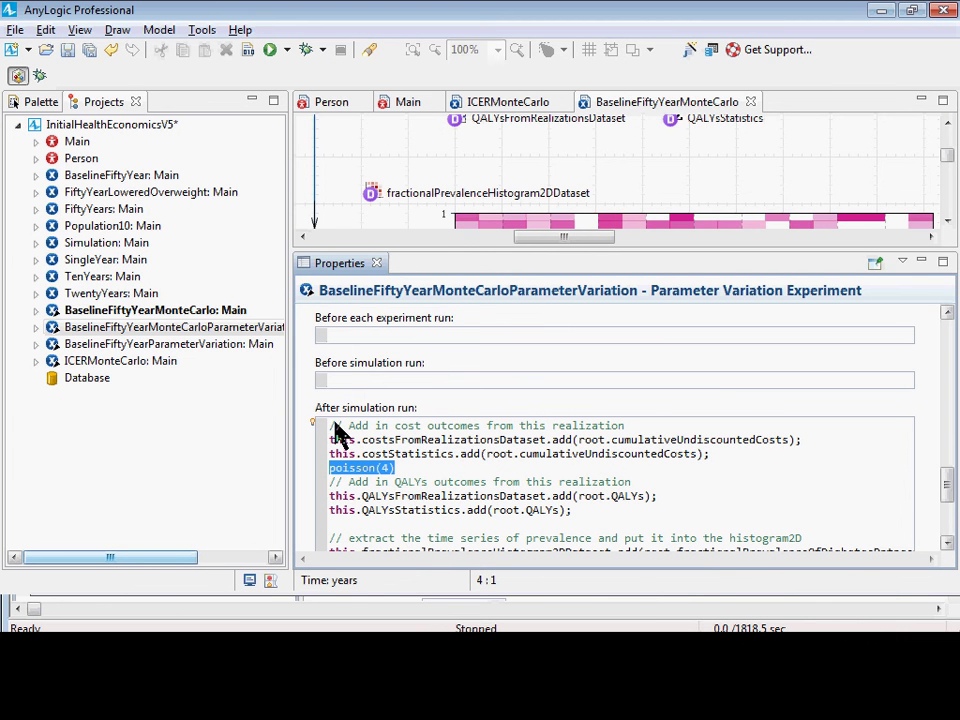
pyautogui.press('Delete')
pyautogui.hotkey('ctrl', 's')
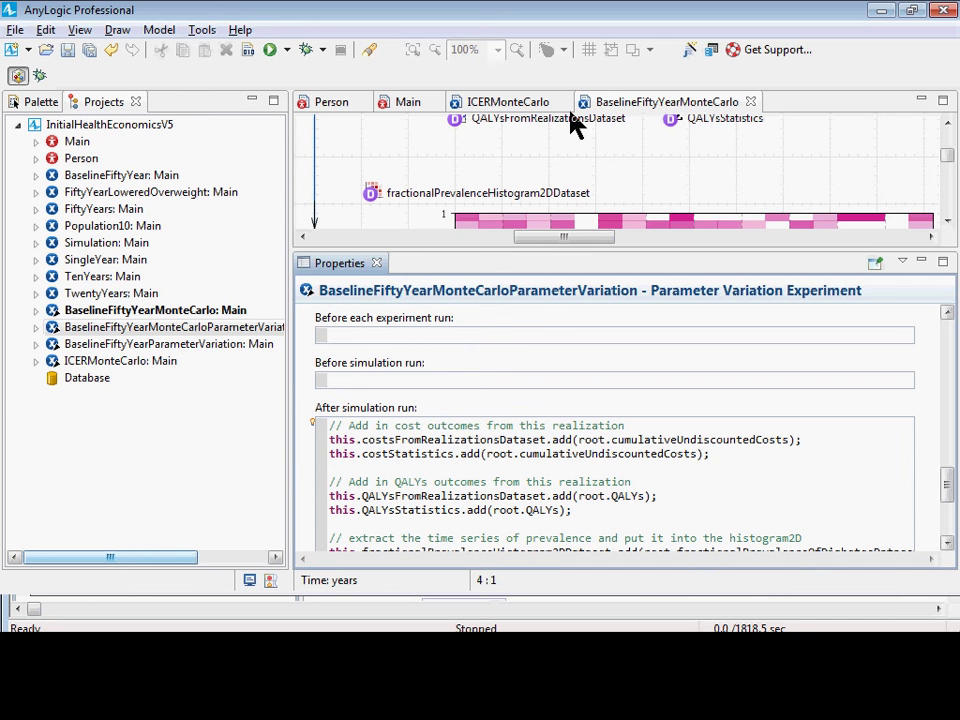
# - Review the normal() hazard expression and the experiment's Properties sections, staying in AnyLogic
pyautogui.scroll(1, 645, 203)
pyautogui.scroll(2, 645, 203)
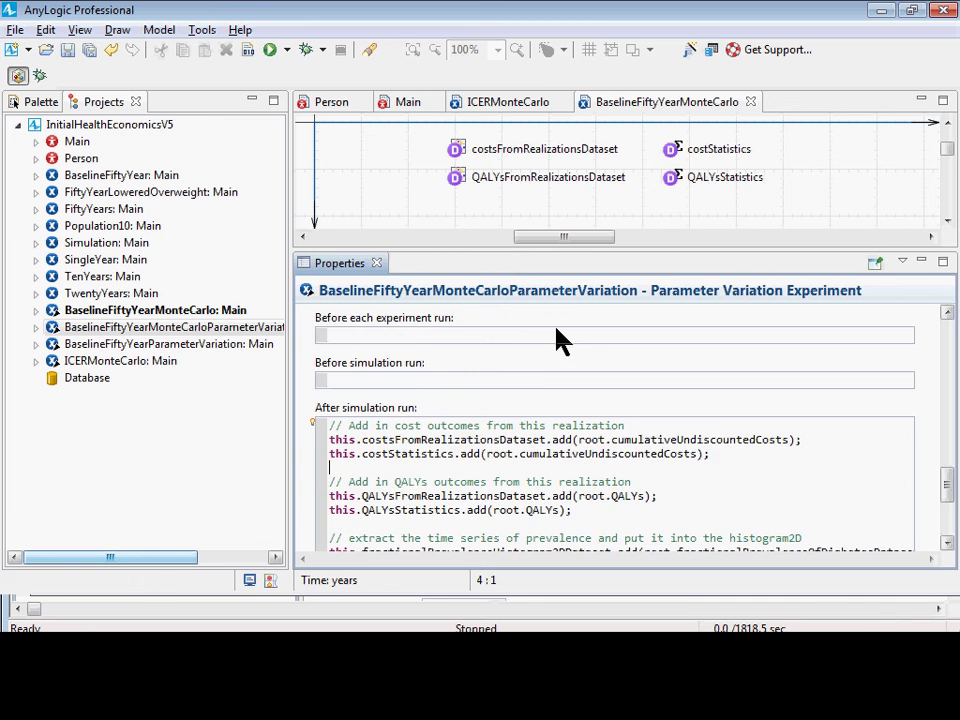
pyautogui.scroll(15, 551, 358)
pyautogui.click(481, 416)
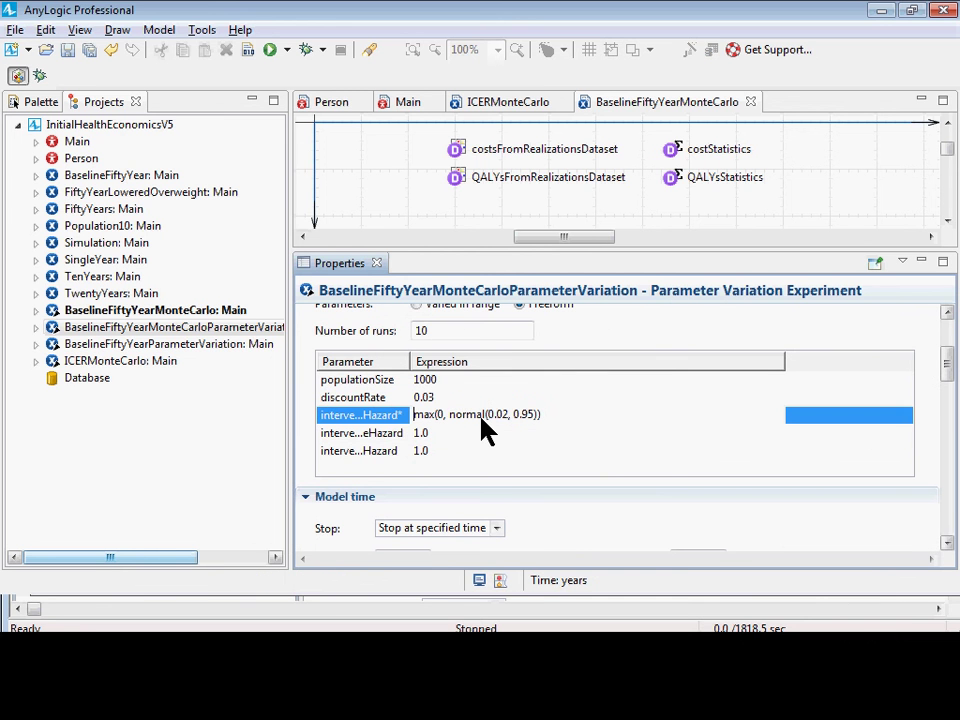
pyautogui.click(481, 416)
pyautogui.scroll(-10, 485, 405)
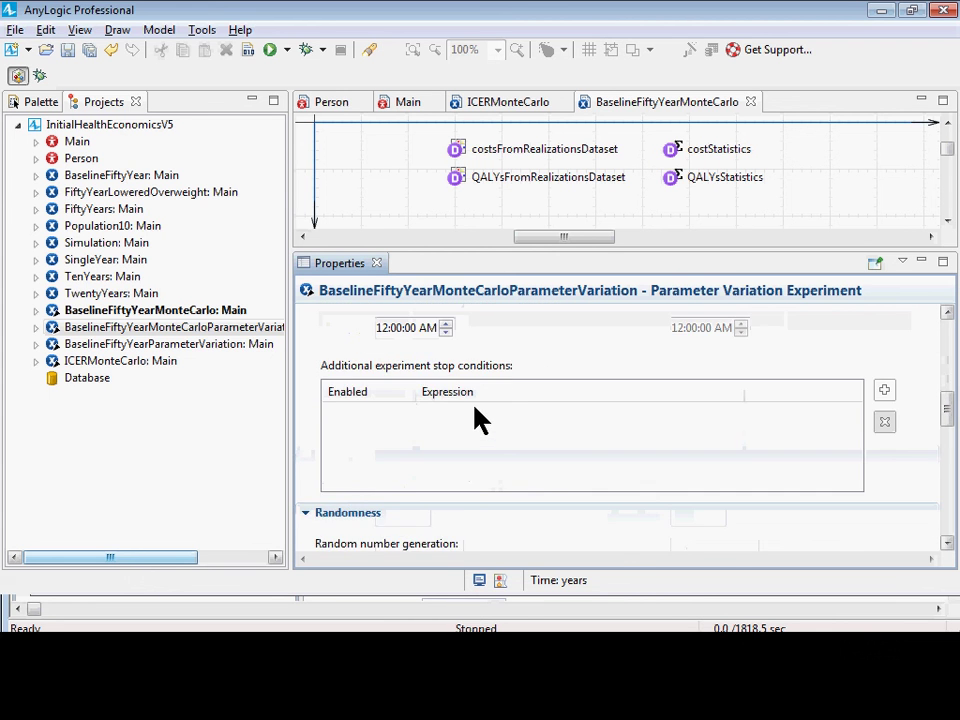
pyautogui.scroll(5, 476, 385)
pyautogui.scroll(-10, 476, 385)
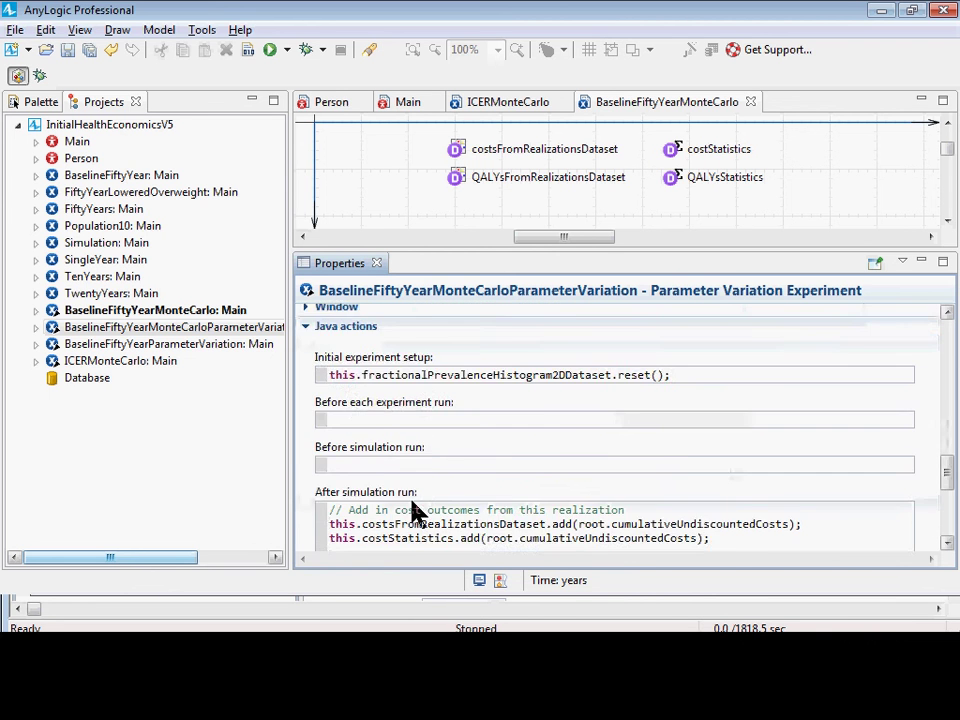
pyautogui.scroll(4, 420, 450)
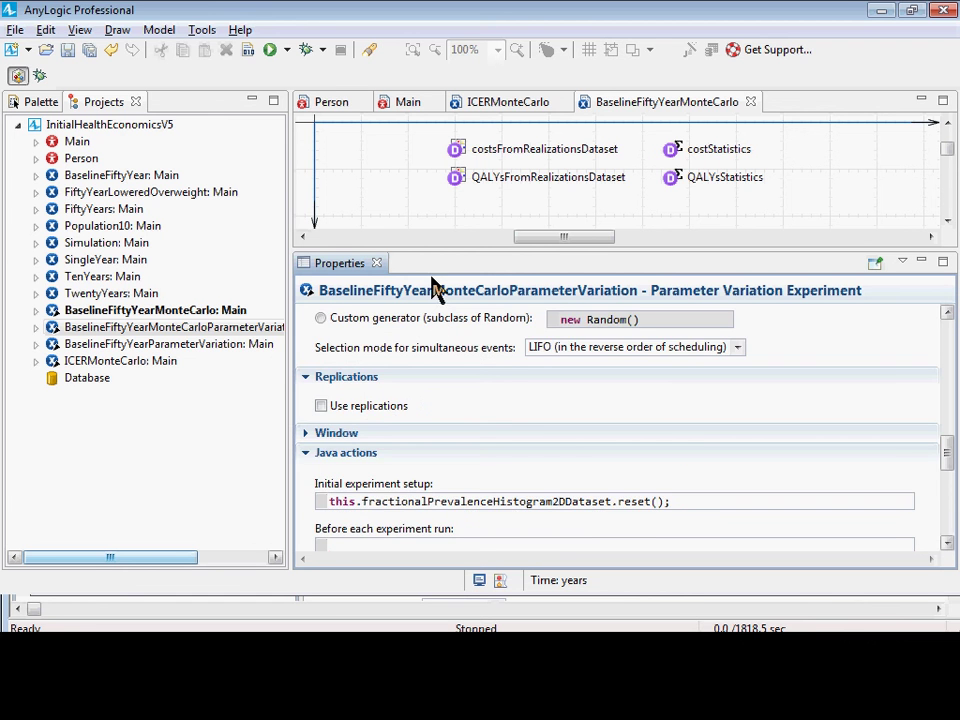
pyautogui.scroll(-3, 476, 487)
pyautogui.scroll(5, 420, 420)
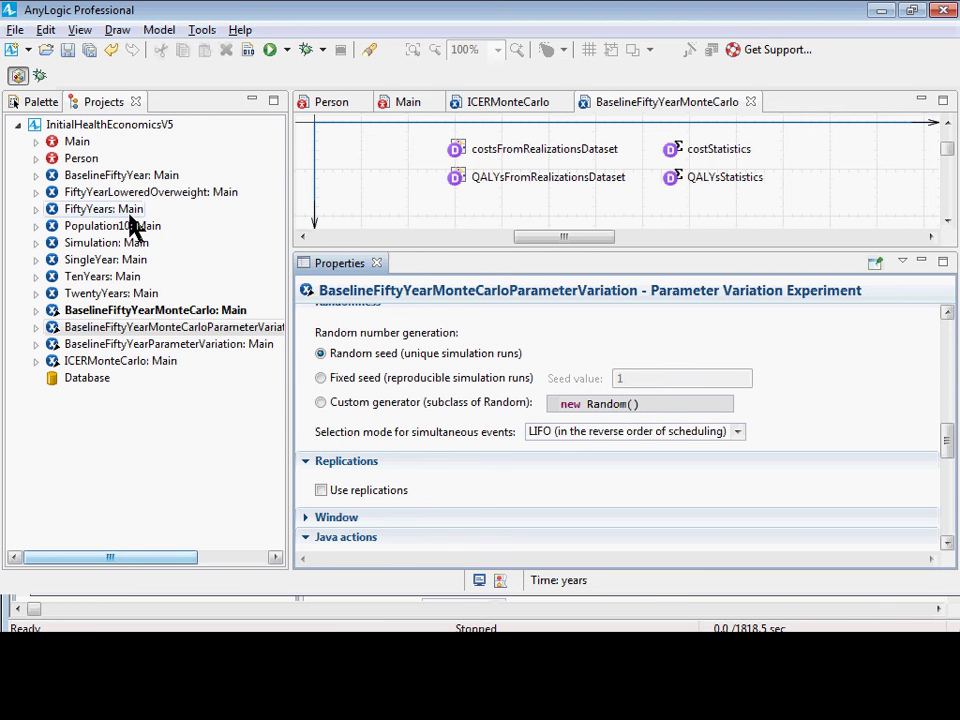
pyautogui.hotkey('alt', 'Tab')
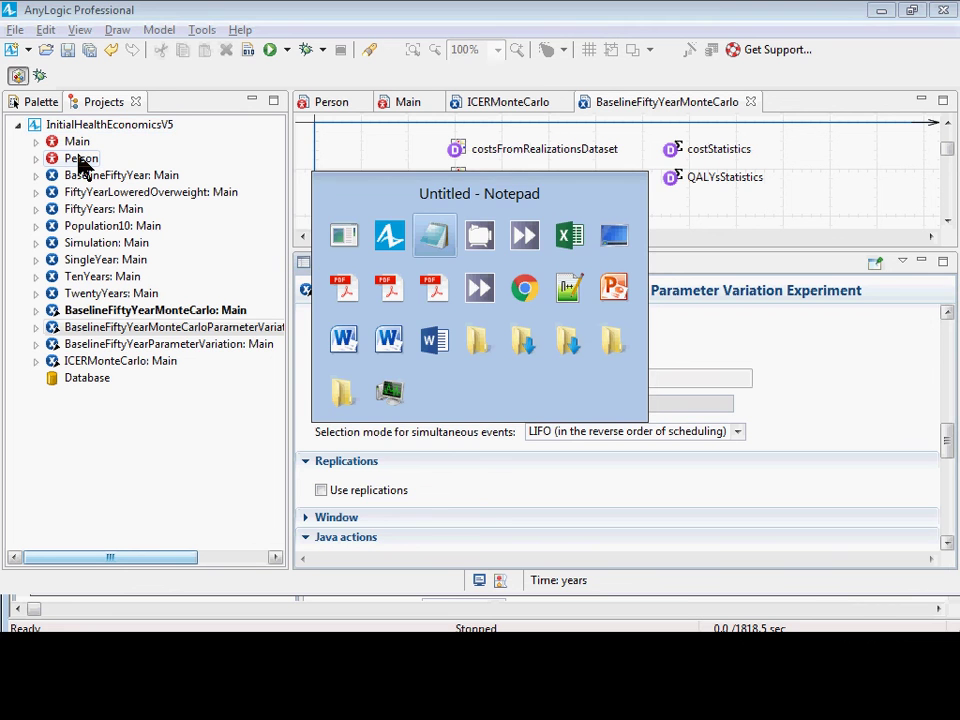
pyautogui.press('Escape')
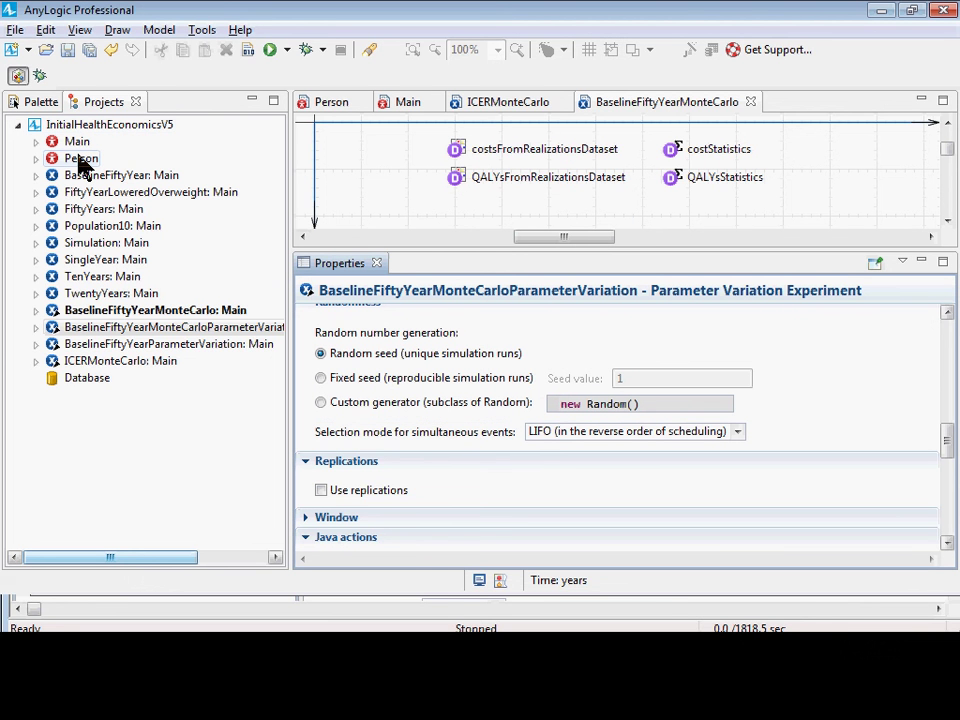